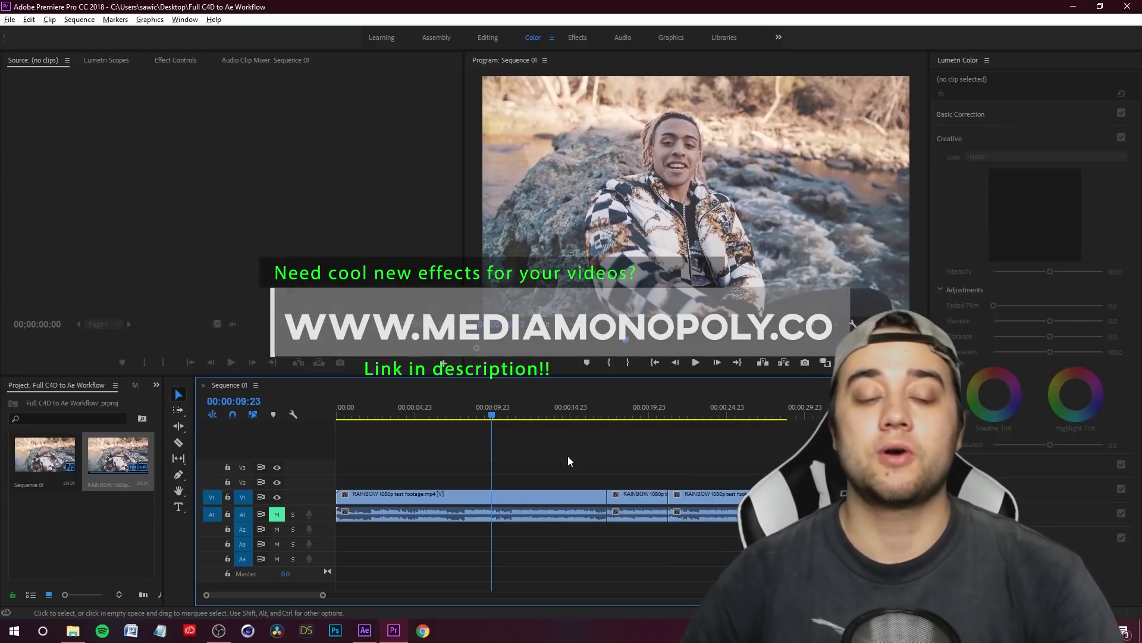
Step: Play back the Premiere sequence and inspect the middle RAINBOW clip
key(space)
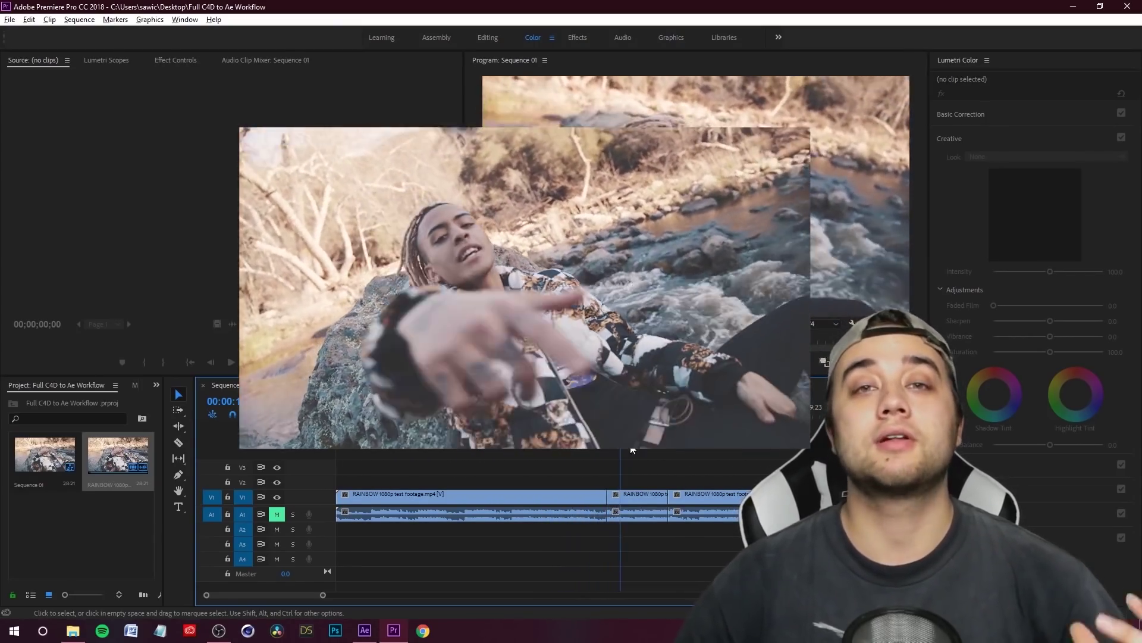
click(634, 494)
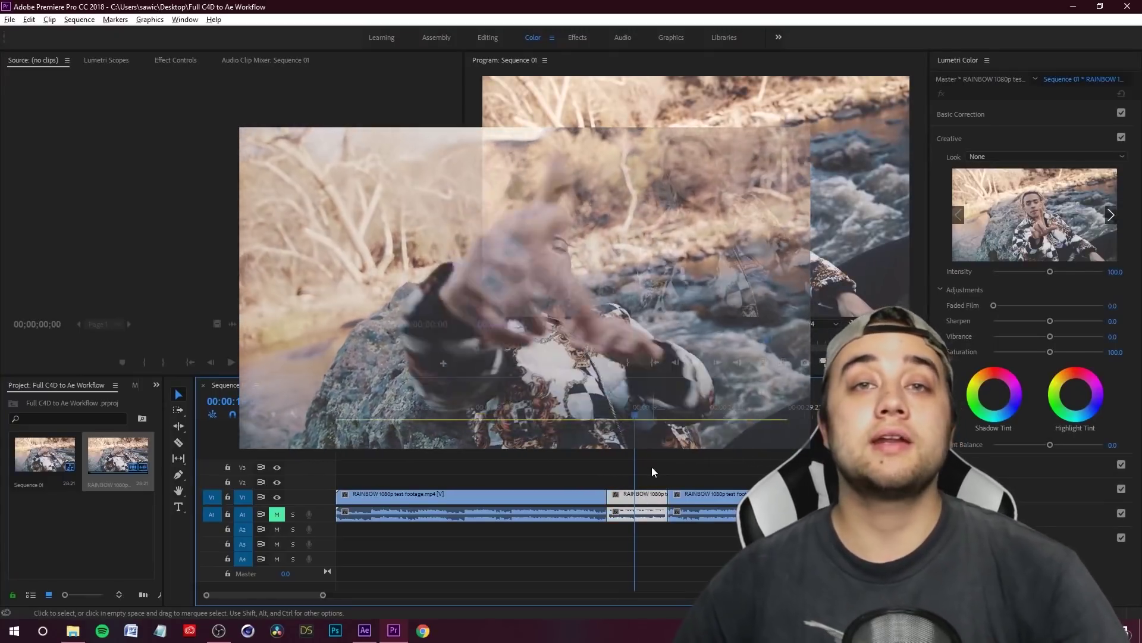
click(698, 459)
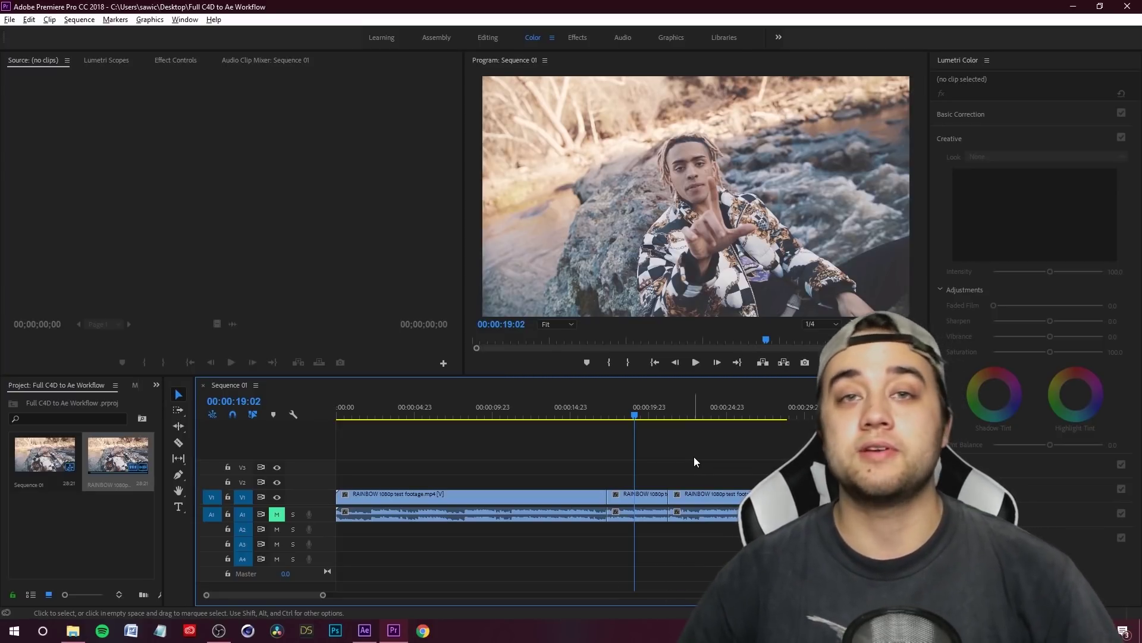
right_click(630, 496)
click(589, 462)
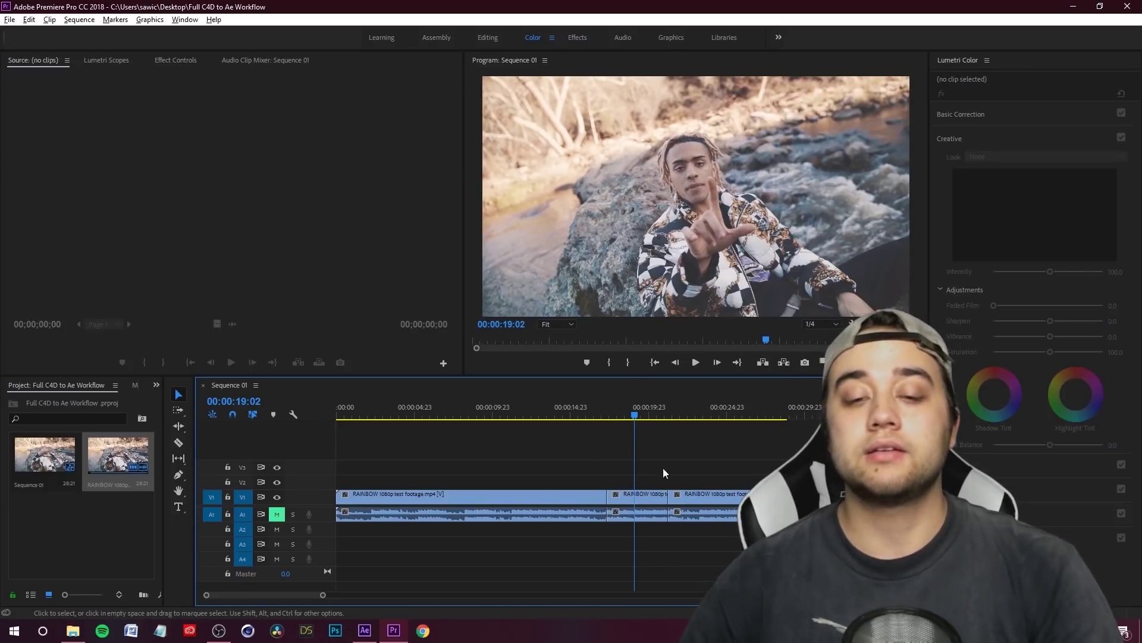
Step: Move the middle RAINBOW clip up to V2 and replace it with a linked After Effects composition
drag(648, 495, 647, 484)
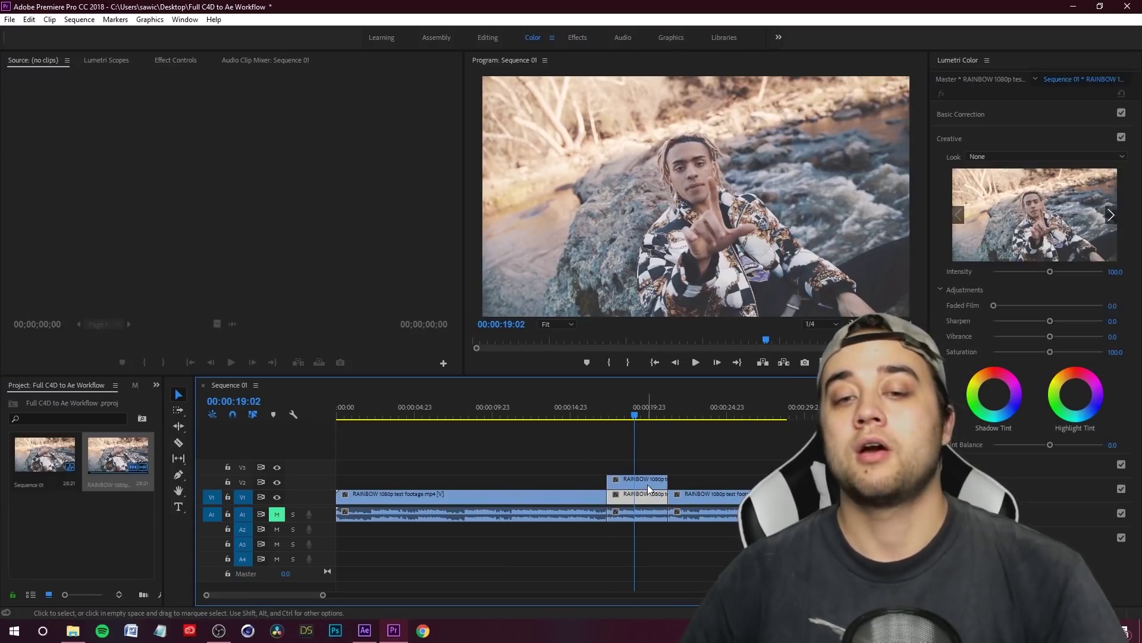
right_click(647, 484)
click(717, 188)
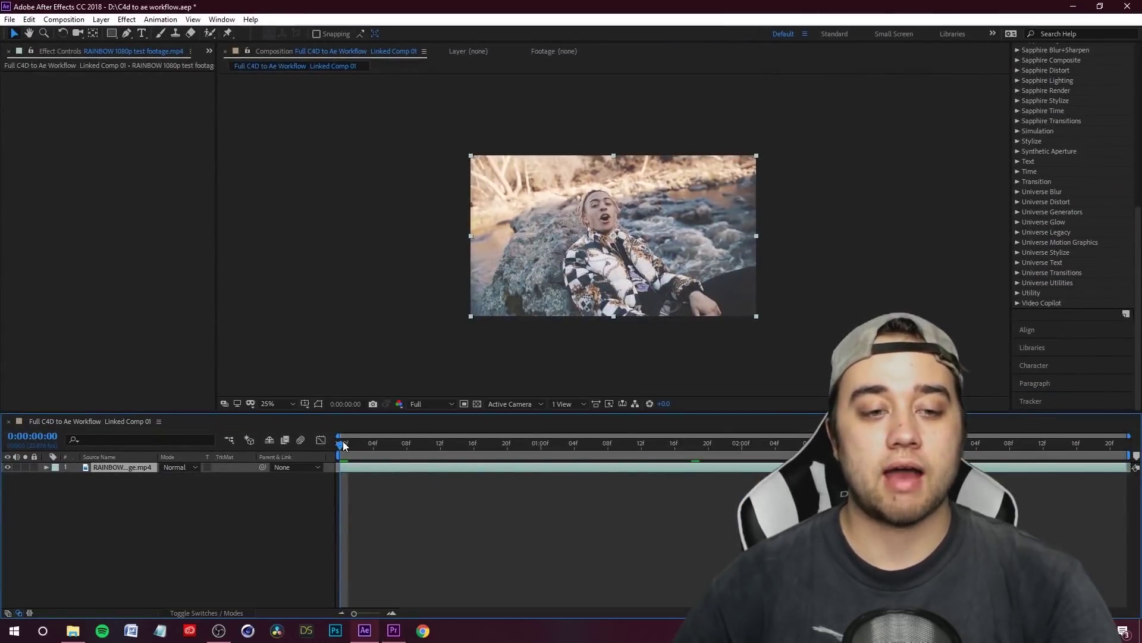
mouse_move(343, 442)
mouse_down()
mouse_move(1037, 414)
mouse_move(338, 460)
mouse_up()
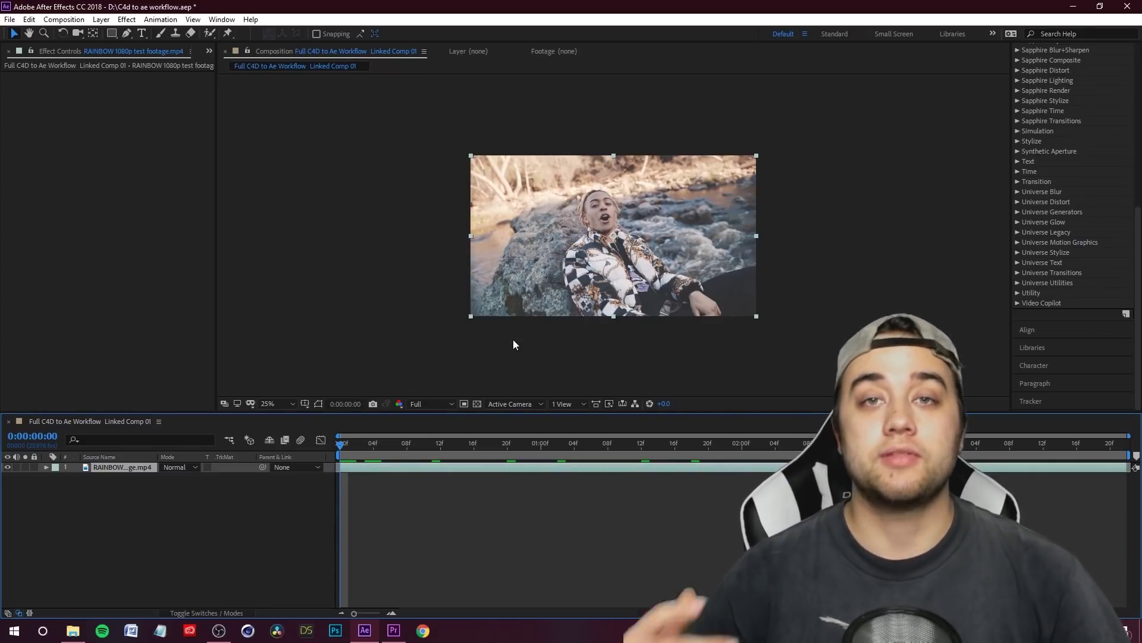
Step: Set the preview resolution to Third and preview the footage from the first frame
right_click(113, 469)
click(190, 519)
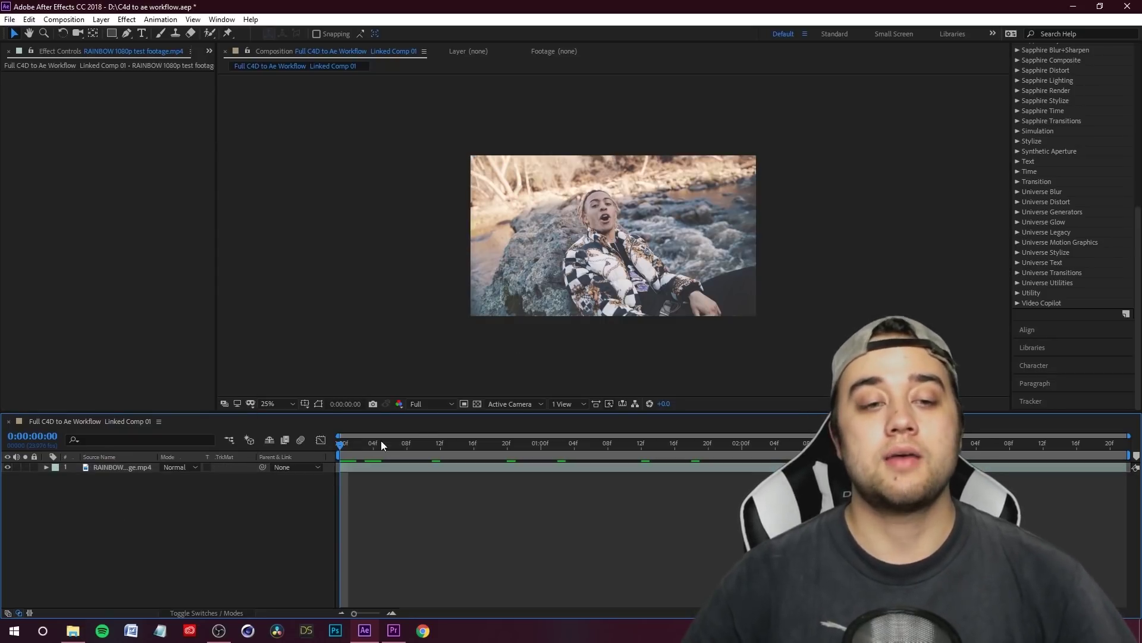
click(448, 404)
click(427, 458)
key(space)
key(space)
key(Home)
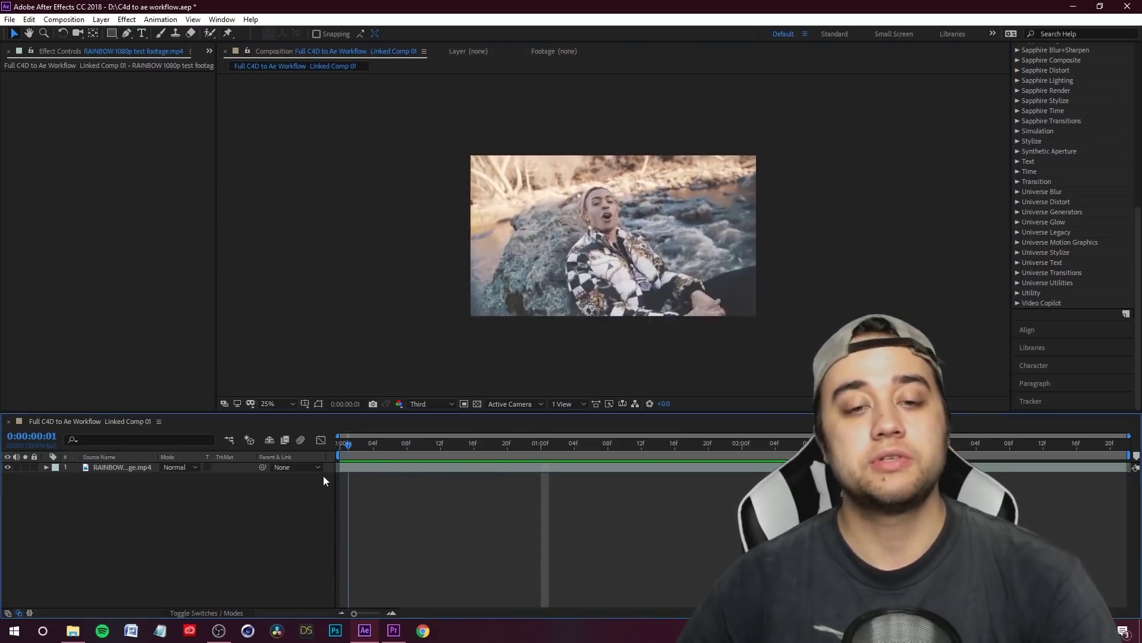
Step: Apply Track & Stabilize > Track Camera to the RAINBOW footage layer
right_click(120, 470)
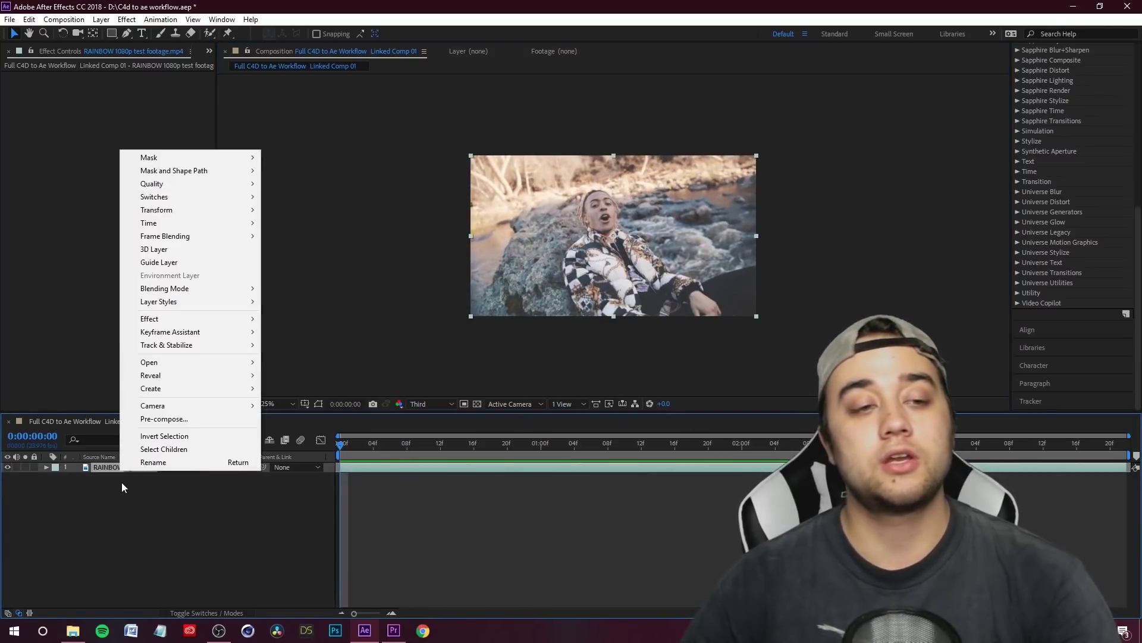
mouse_move(214, 349)
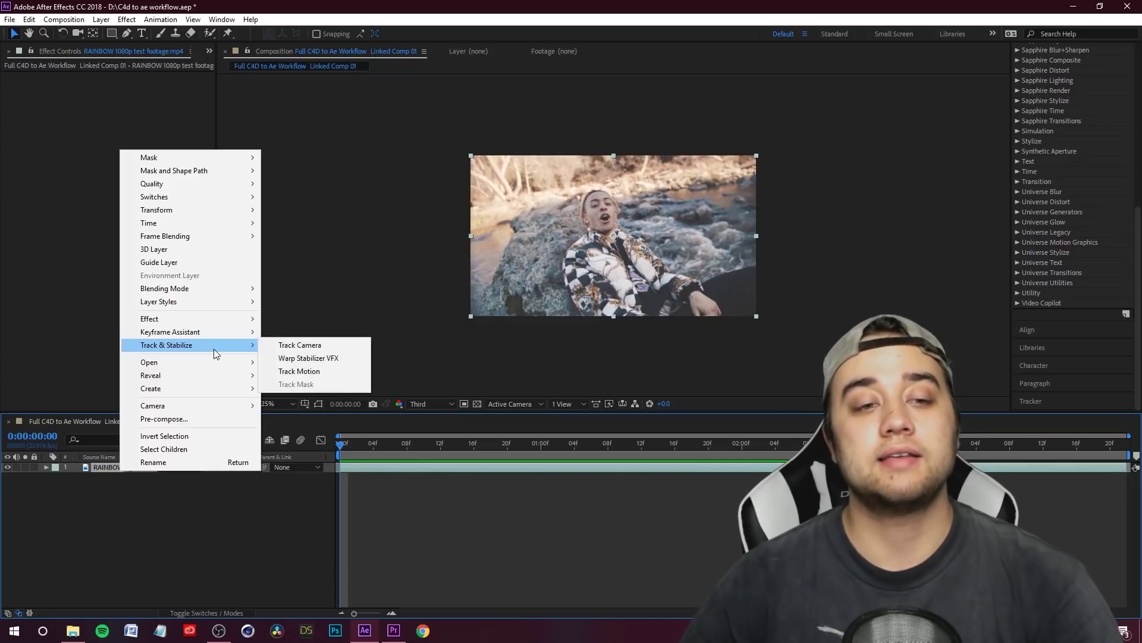
click(299, 345)
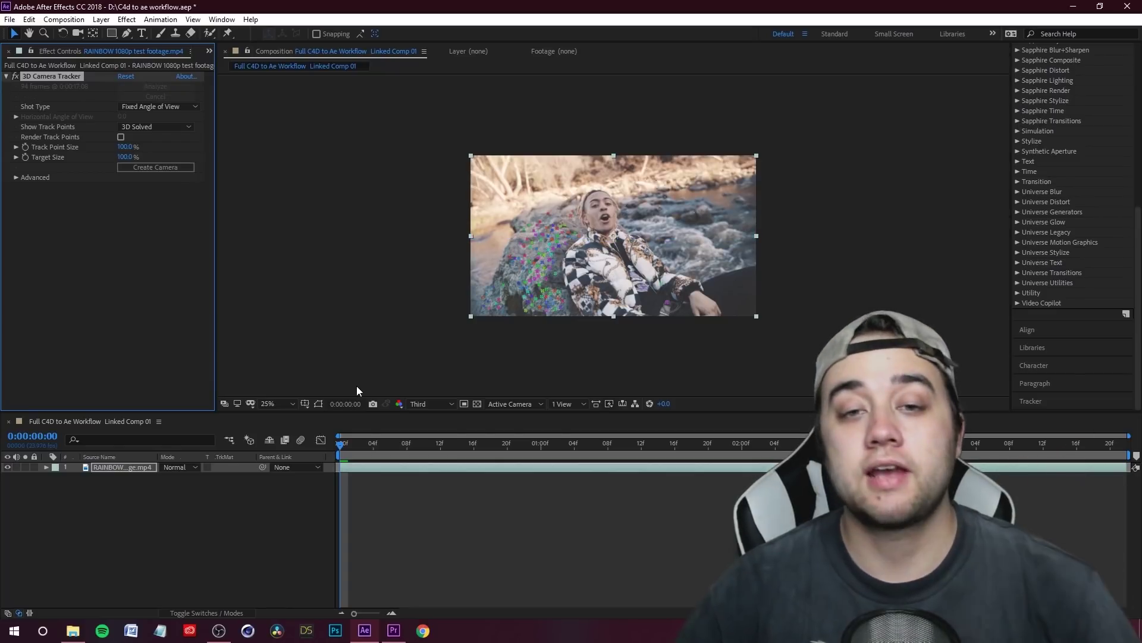
Step: Zoom to 50%, create a 3D Tracker Camera from the solved track, and scrub to check the points
drag(341, 444, 340, 472)
key(period)
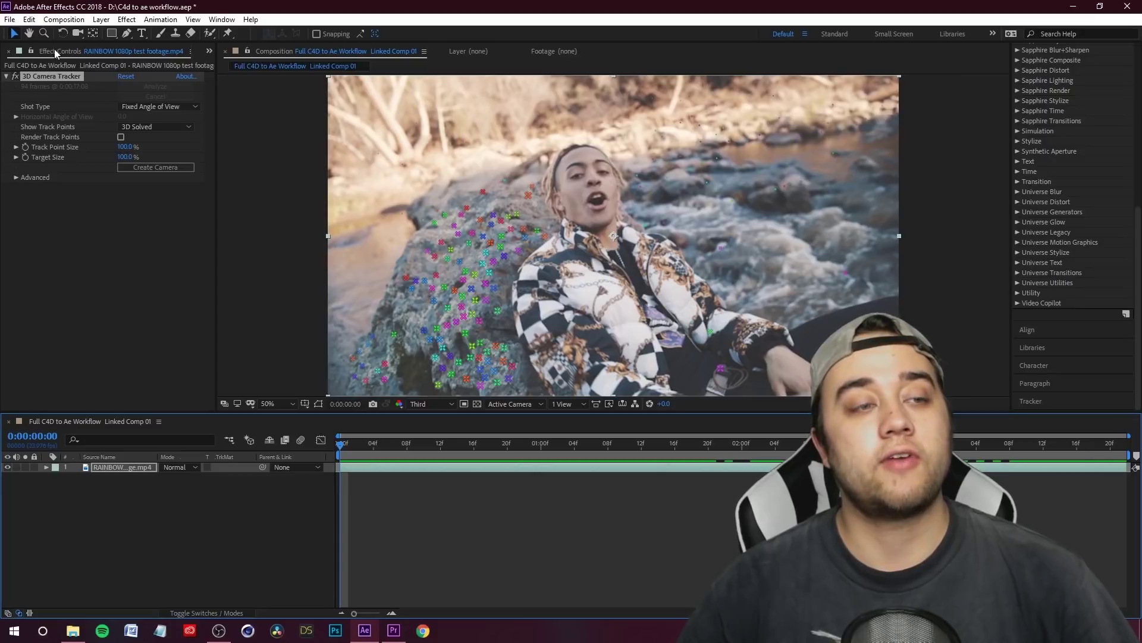
click(147, 169)
drag(338, 443, 362, 488)
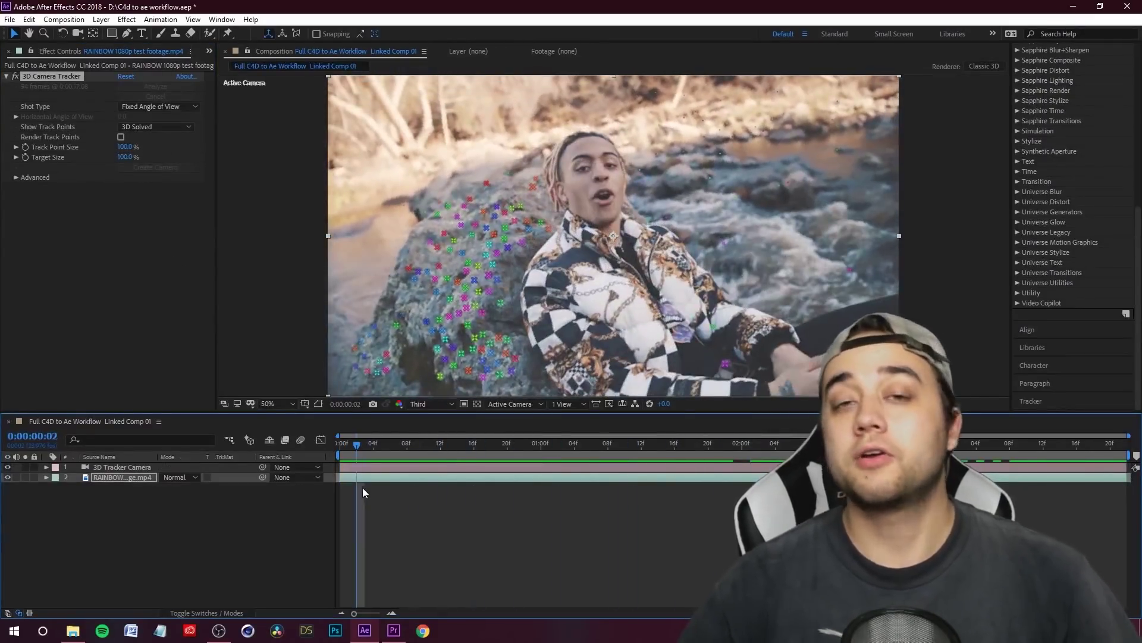
drag(359, 441, 301, 456)
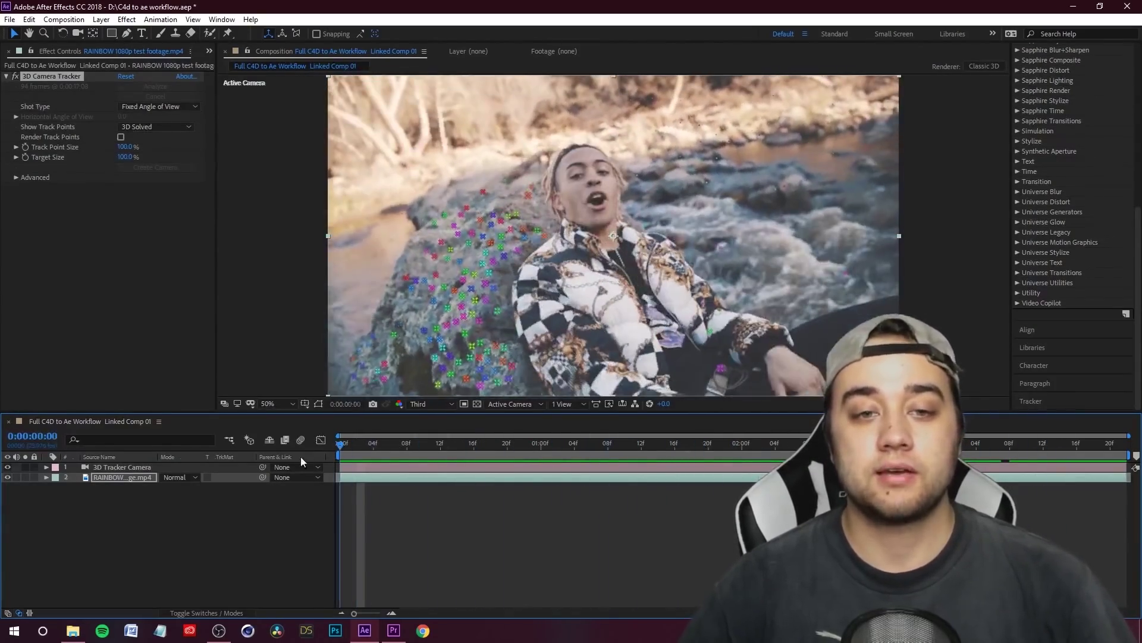
Step: Create Track Solid 1 from the rock's track points and scale it up over the rock
right_click(491, 262)
click(532, 281)
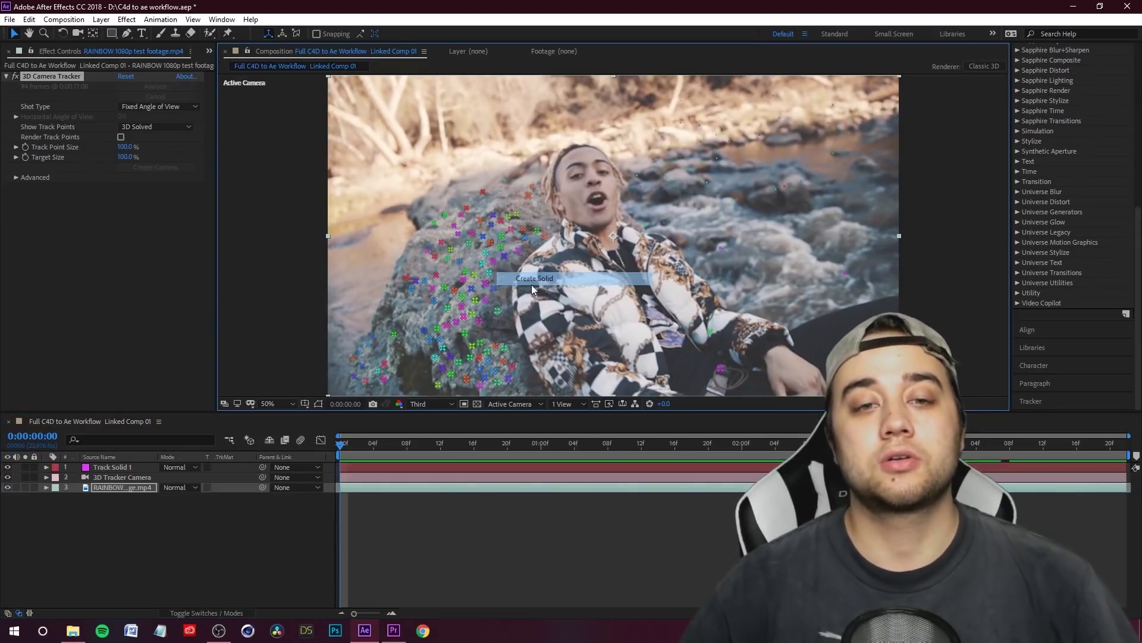
click(113, 467)
drag(488, 273, 509, 316)
drag(348, 448, 332, 500)
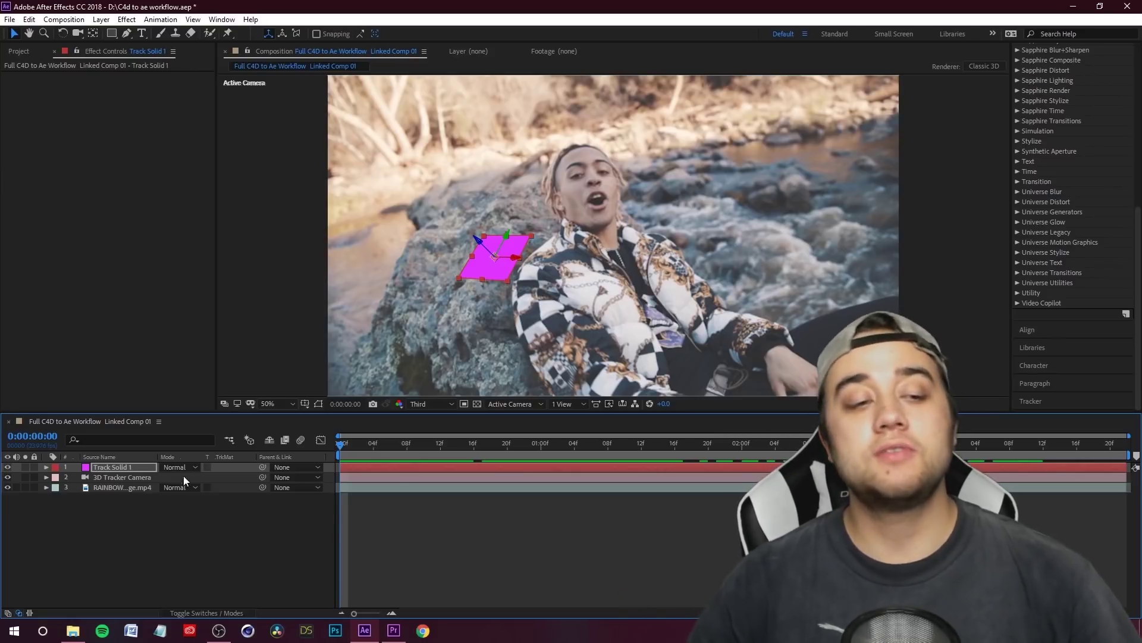
Step: Export the comp with the MAXON Cinema 4D Exporter as Full C4D to Ae Workflow Linked Comp 01
click(11, 19)
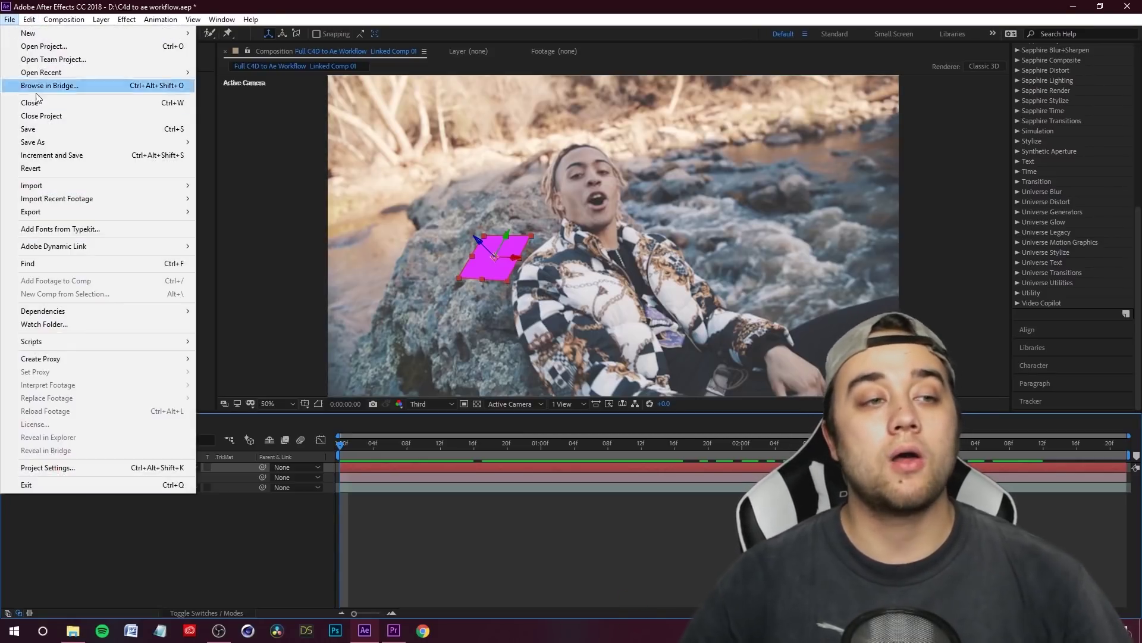
mouse_move(90, 212)
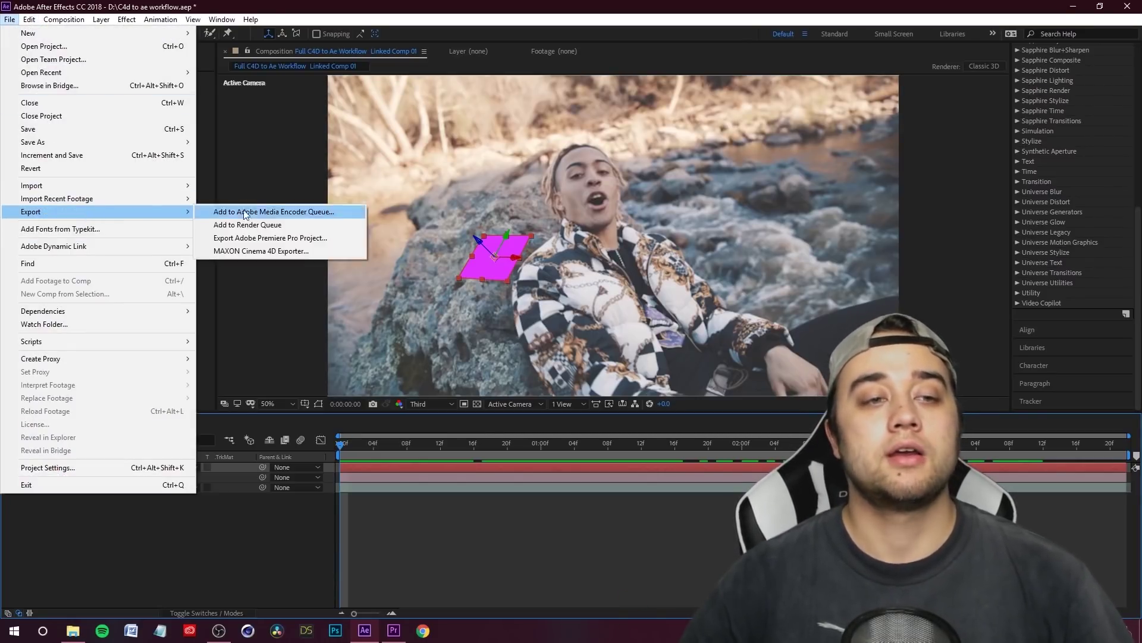
click(231, 253)
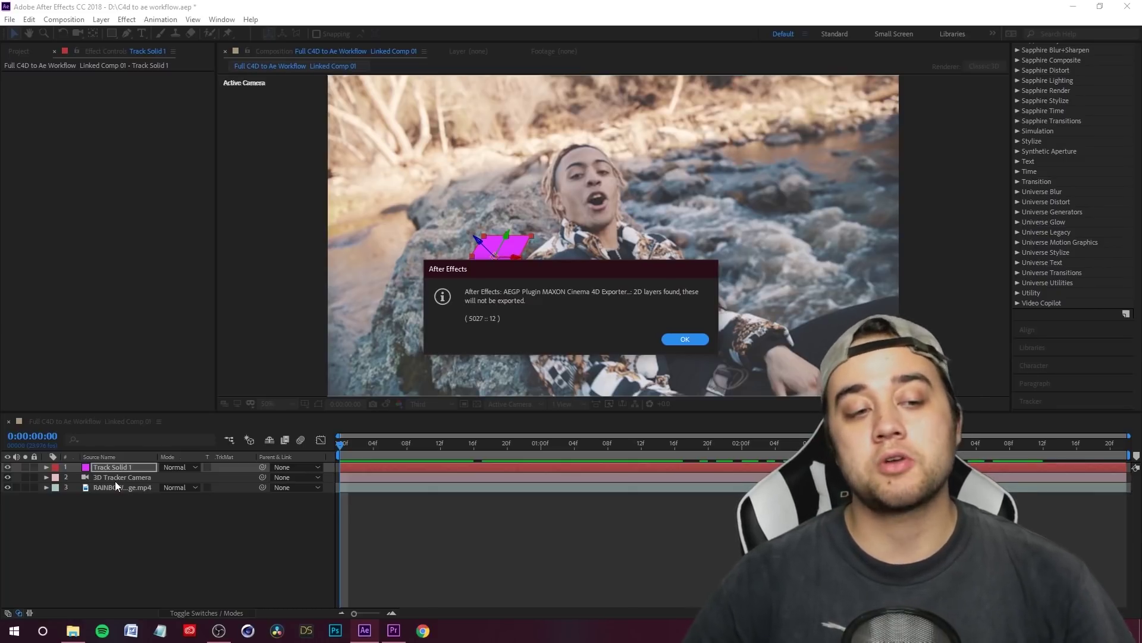
click(689, 339)
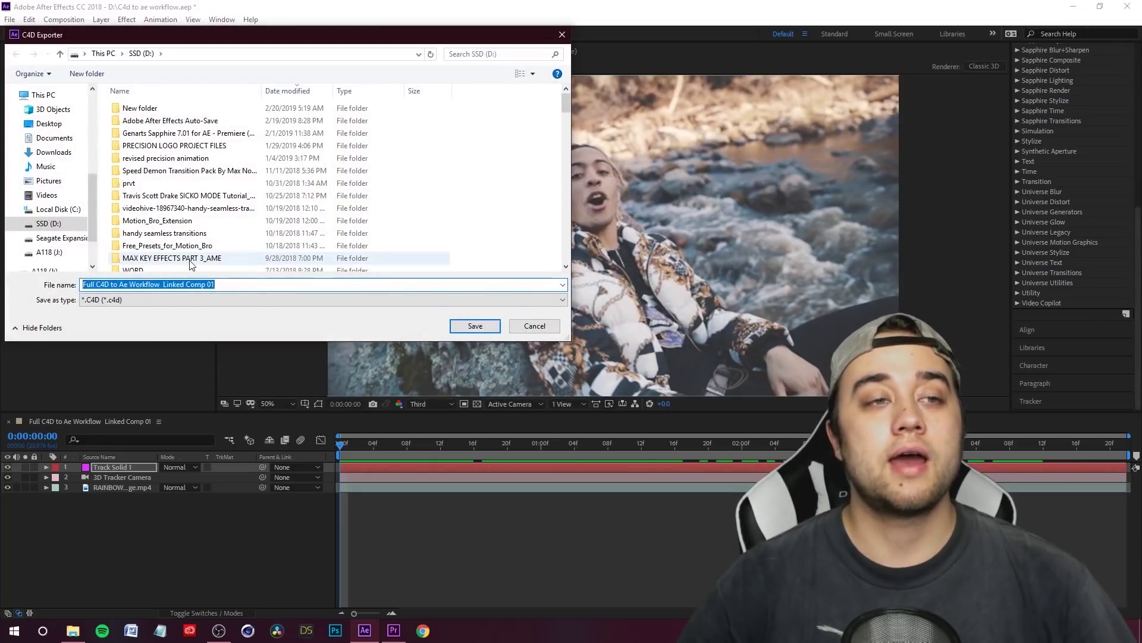
click(489, 332)
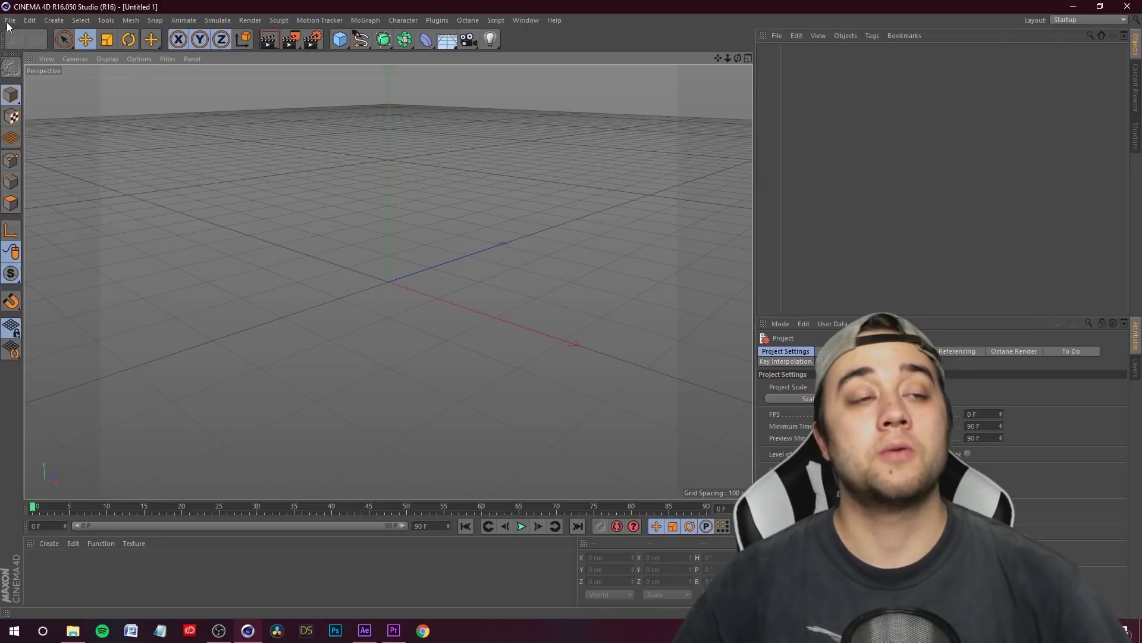
click(10, 19)
Step: Open Full C4D to Ae Workflow Linked Comp 01 from the SSD (D:) drive in Cinema 4D
click(12, 57)
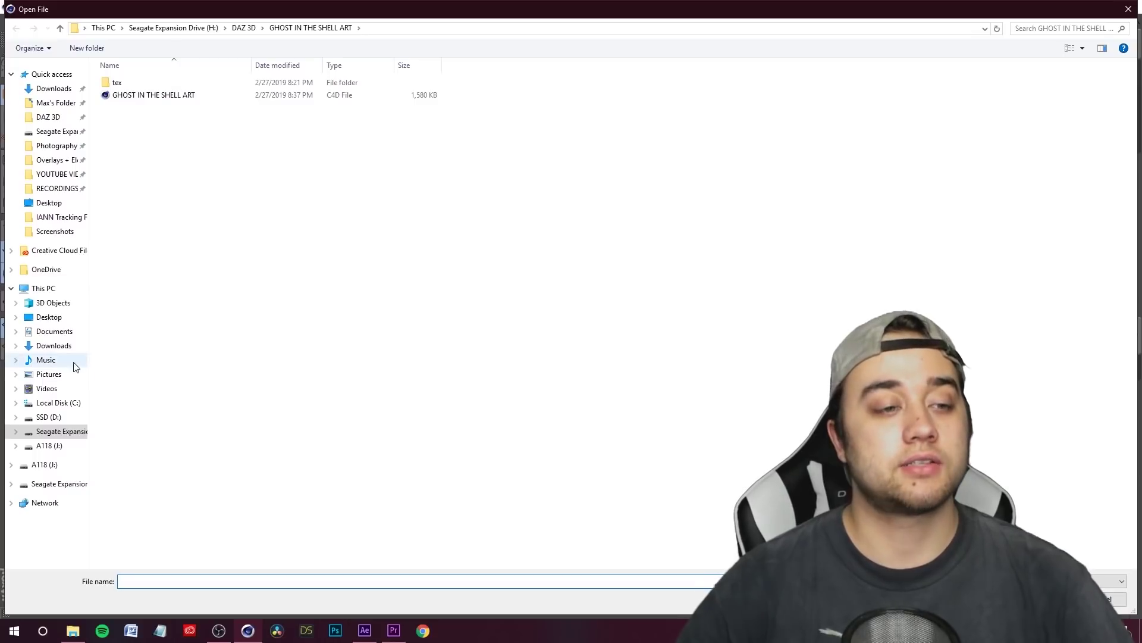
click(48, 417)
click(155, 82)
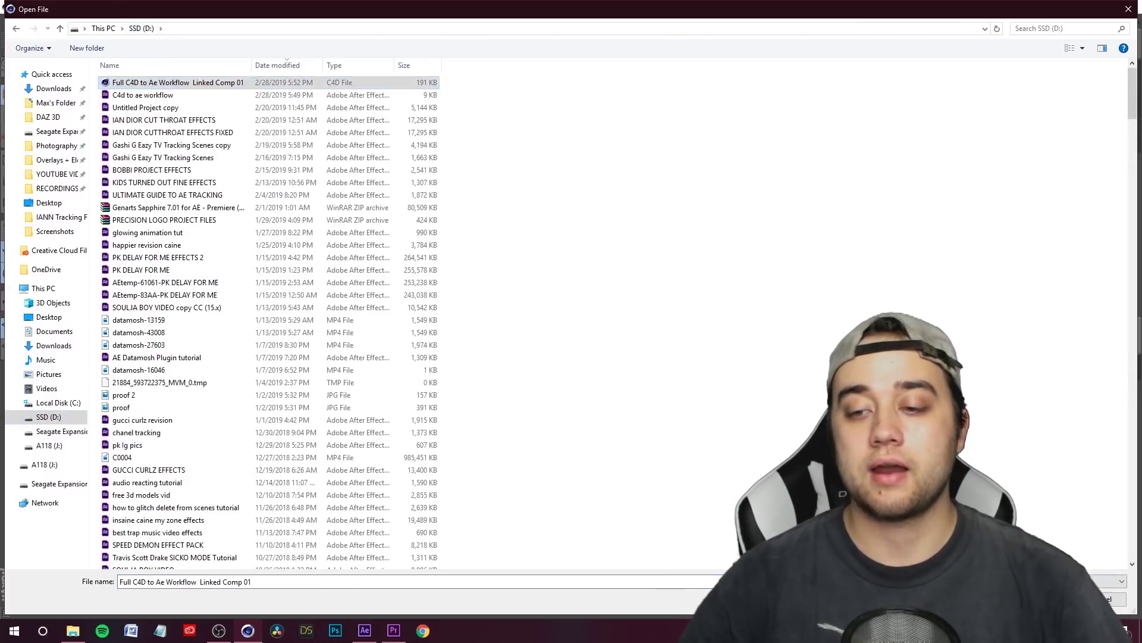
click(1044, 599)
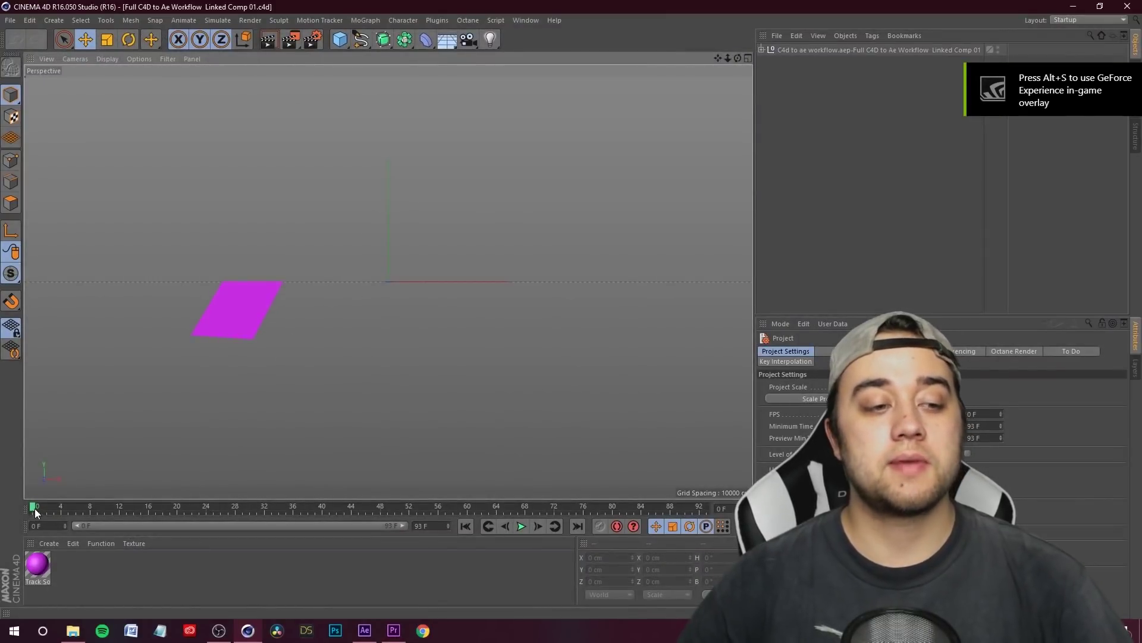
Step: Play back the 93-frame tracked camera animation from near the start
drag(35, 508, 1, 500)
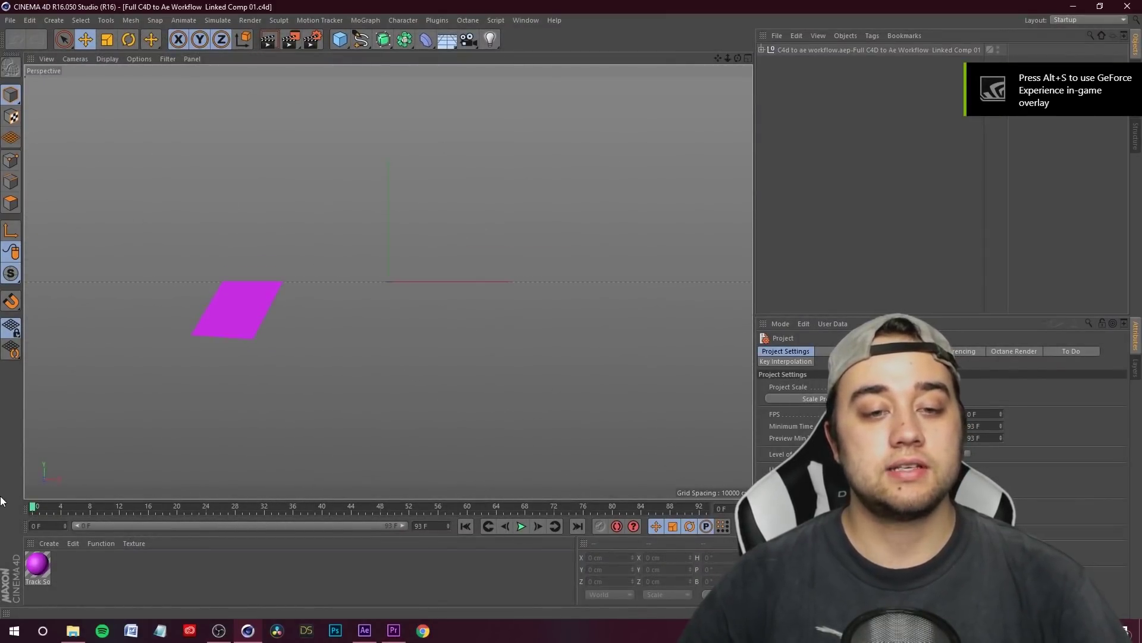
click(520, 526)
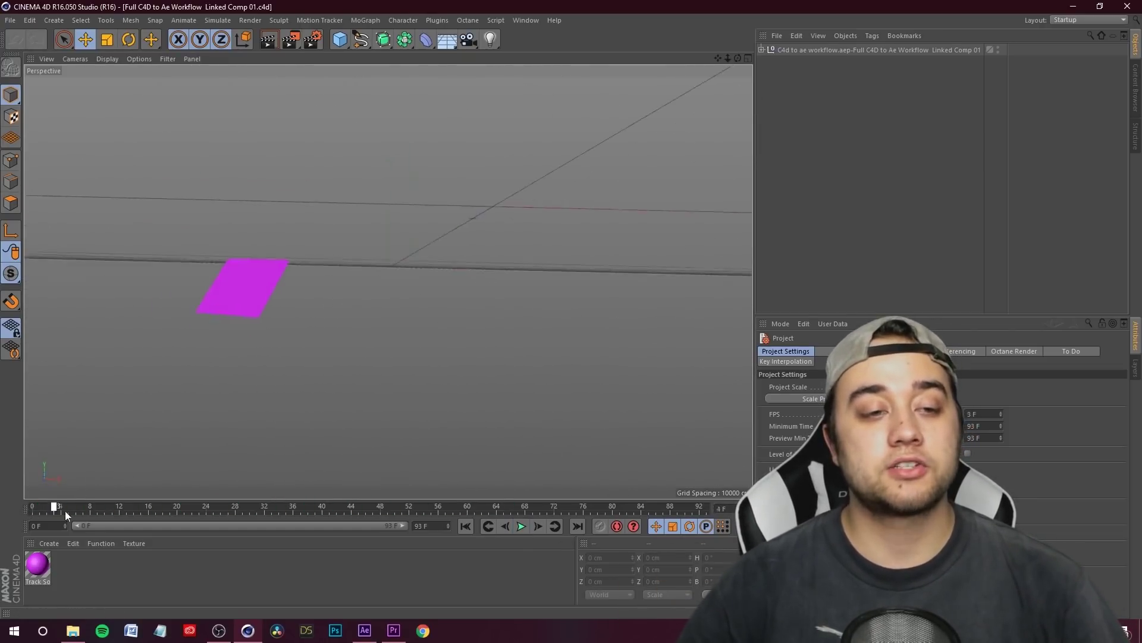
drag(65, 510, 41, 522)
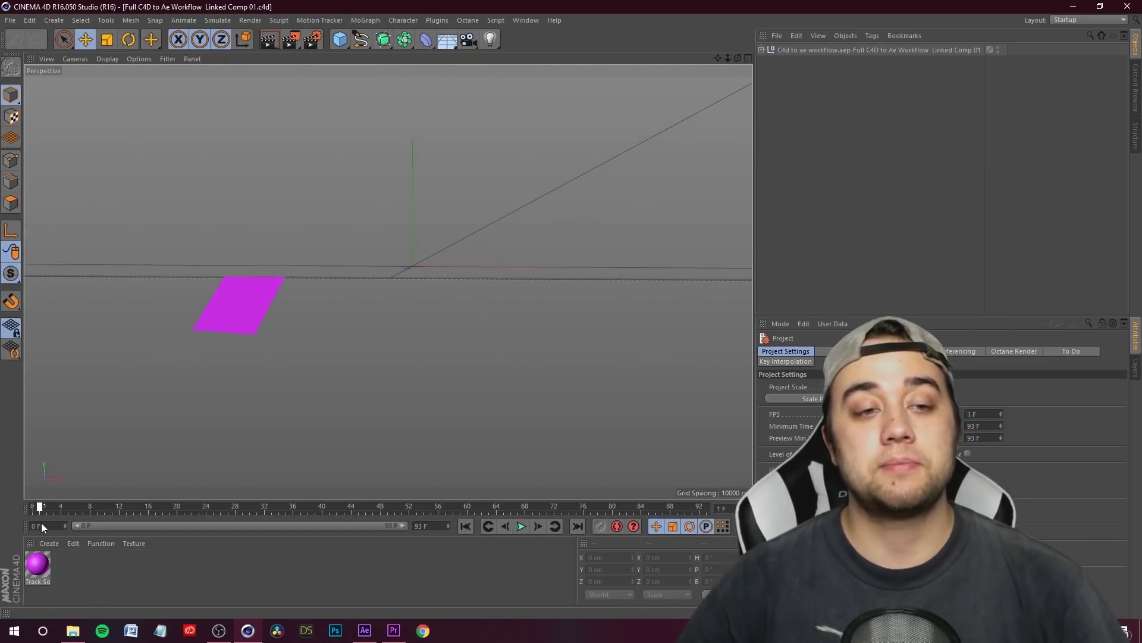
click(521, 526)
Step: Import Billelis_Skull_Pack_Model_1 from the skull pack's OBJ folder with the default Wavefront Import settings
drag(88, 511, 37, 512)
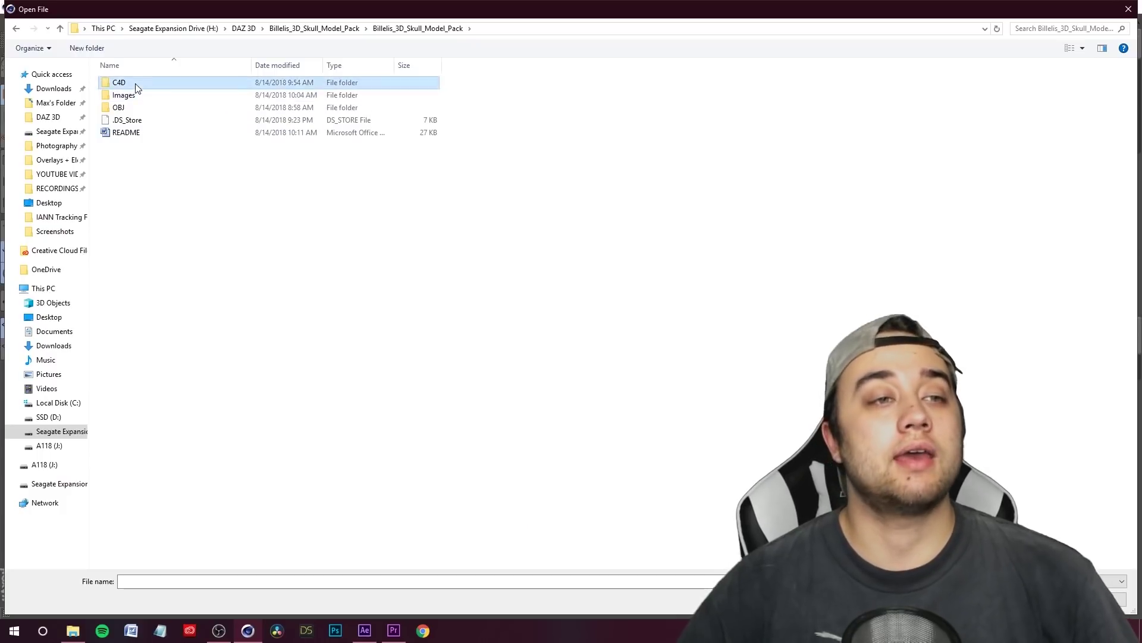
double_click(135, 83)
double_click(153, 84)
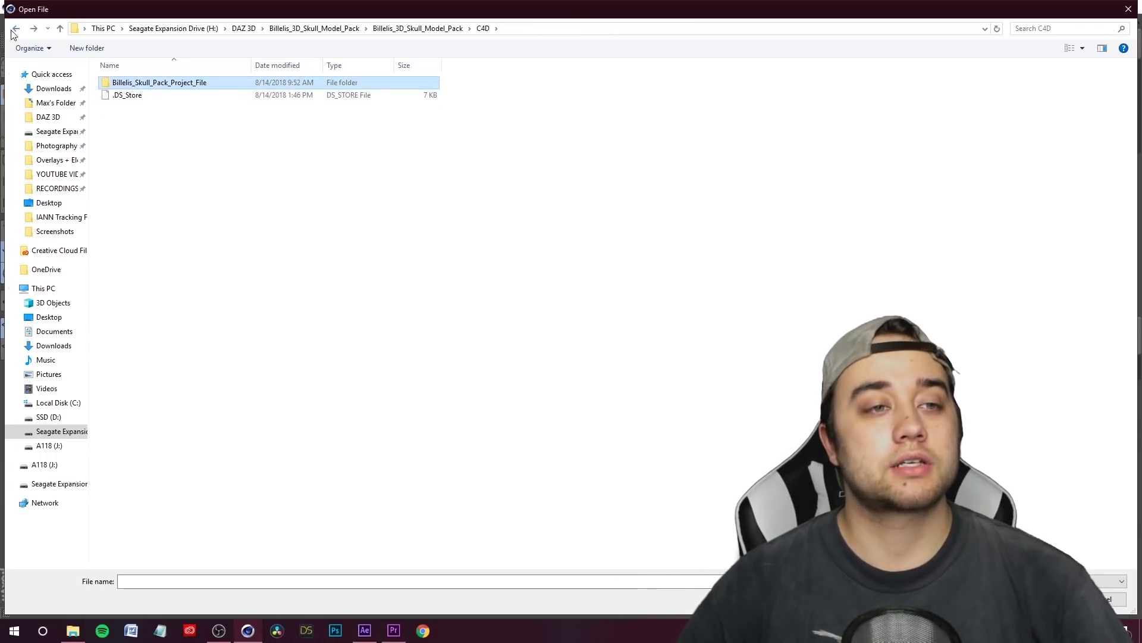
click(15, 29)
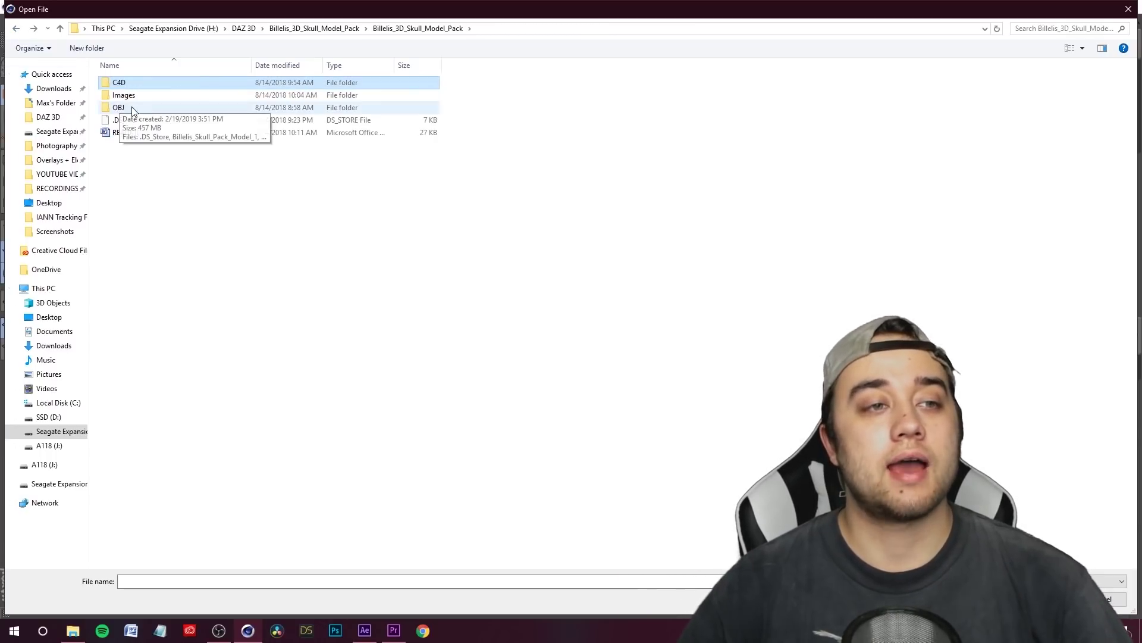
double_click(128, 107)
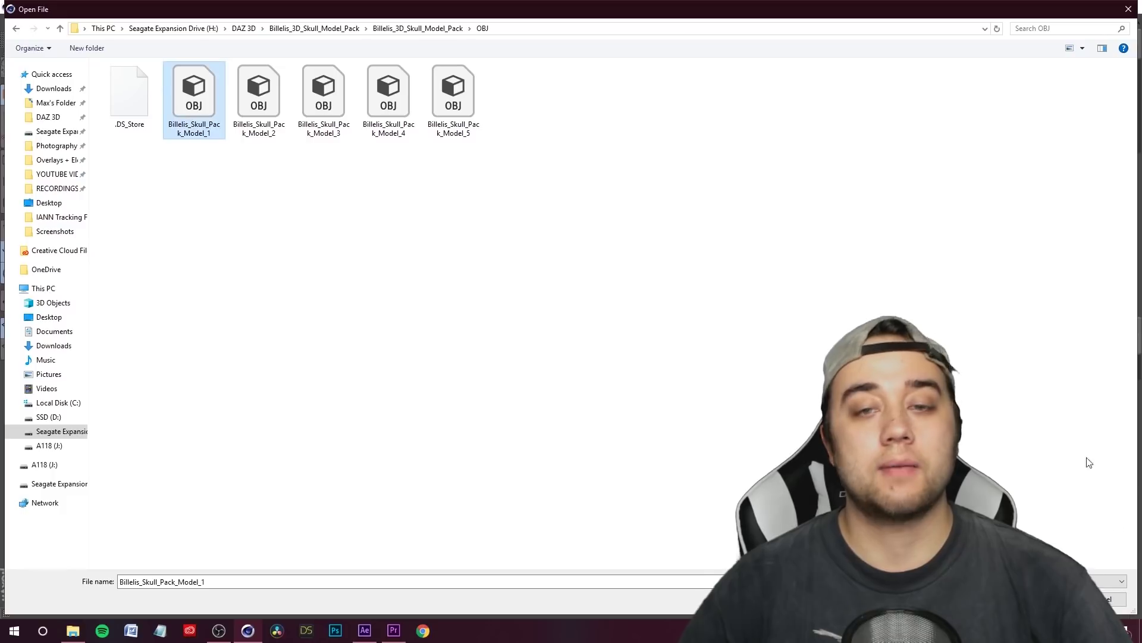
click(1044, 599)
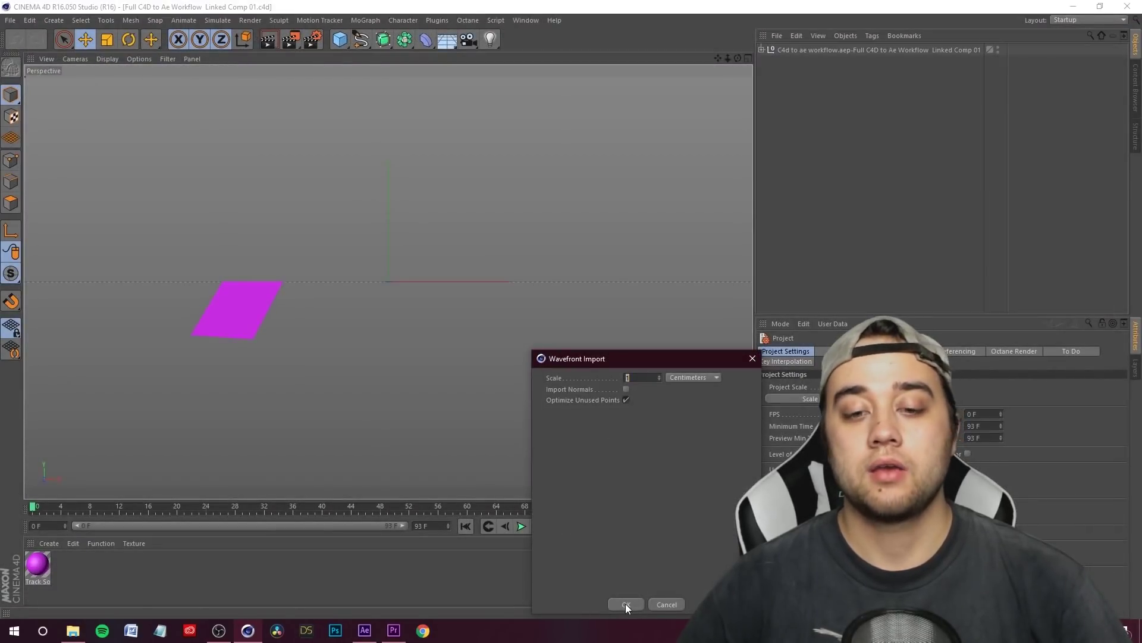
click(626, 604)
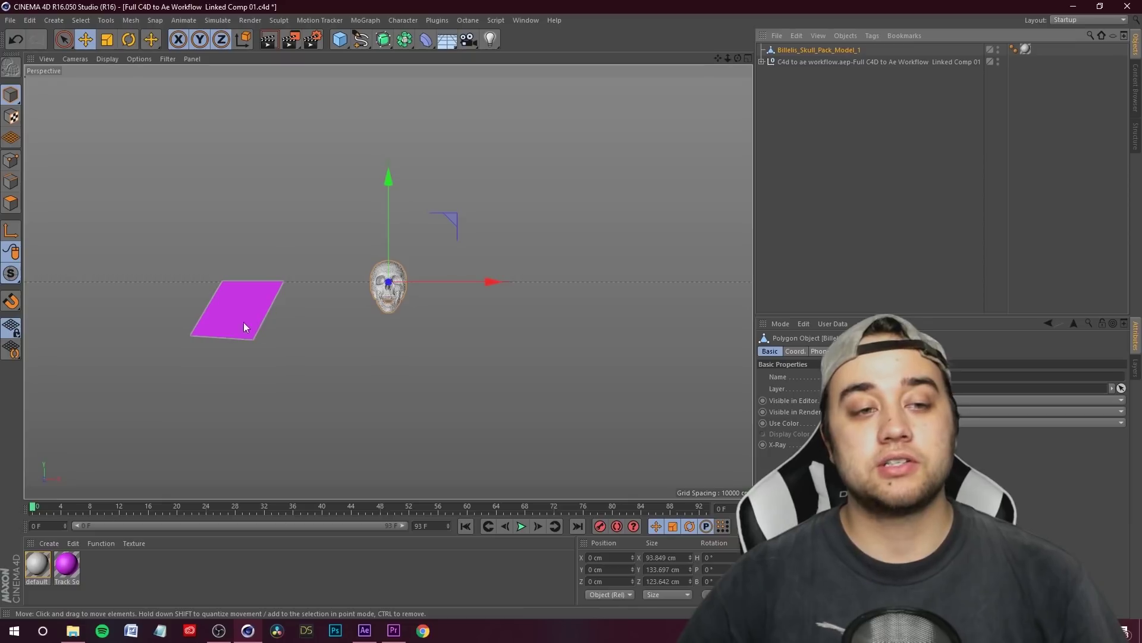
Step: Expand the imported null and view the scene through its 3D Tracker Camera
click(807, 93)
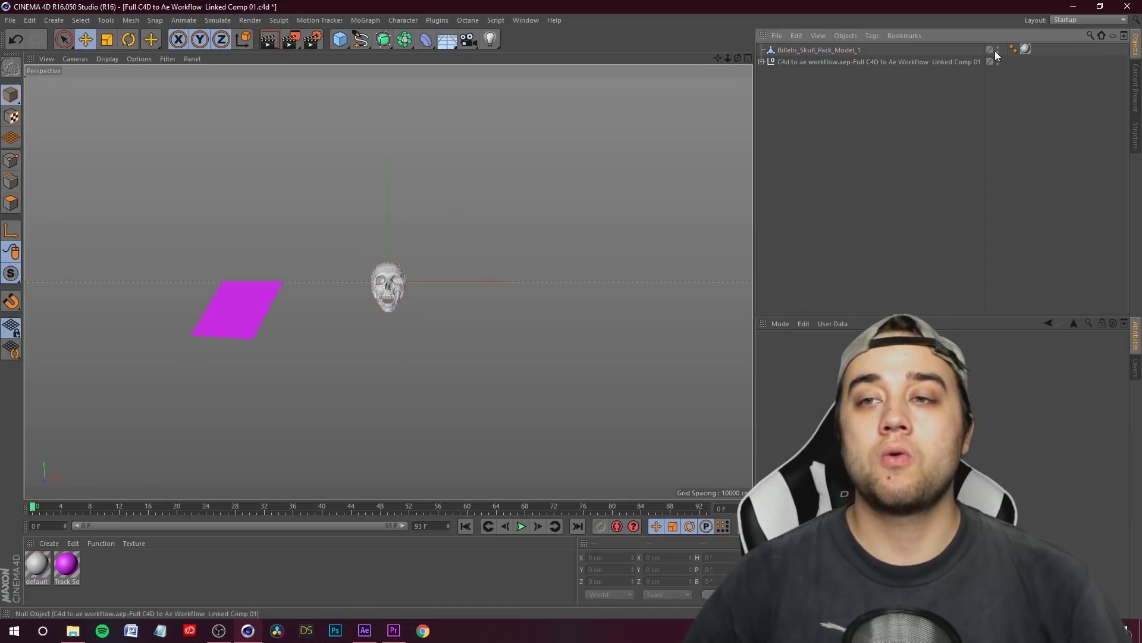
click(762, 61)
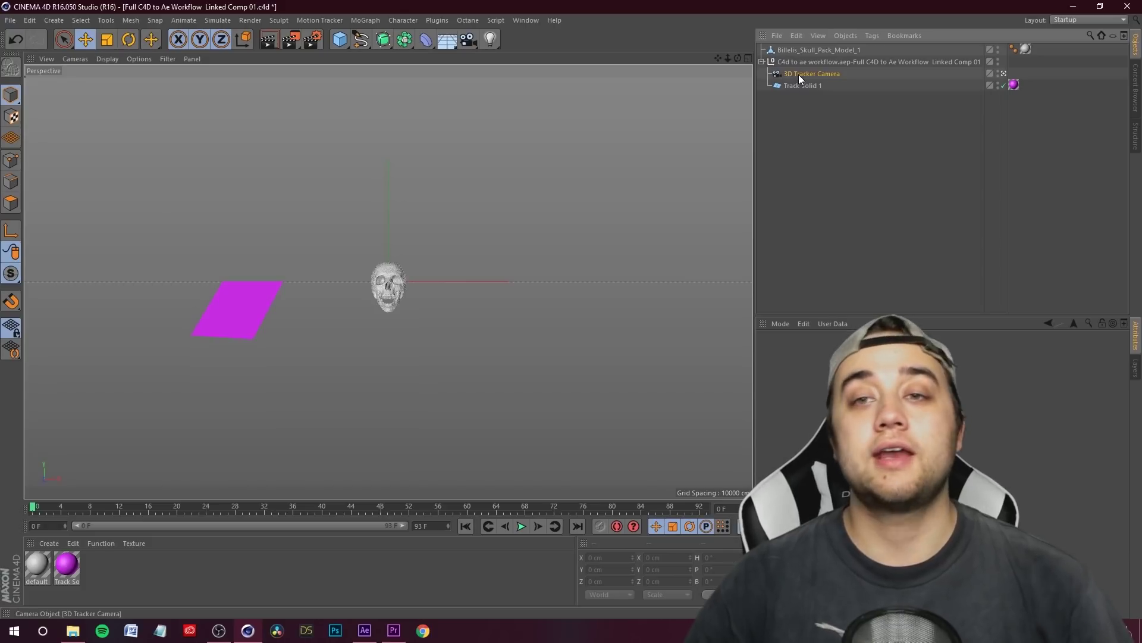
click(798, 74)
click(802, 86)
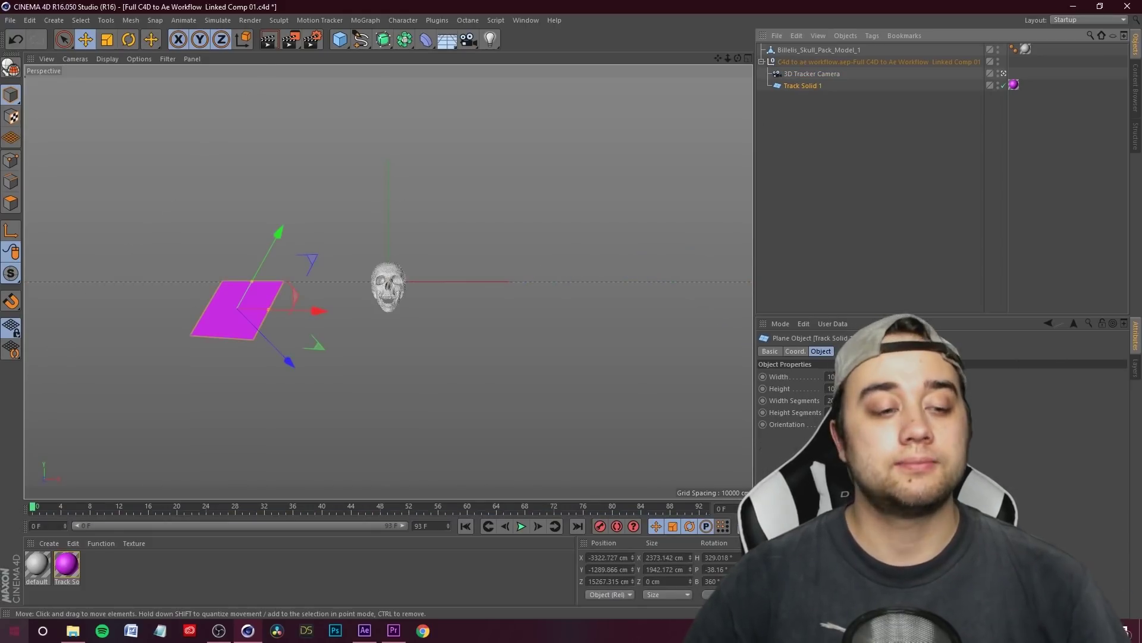
click(815, 111)
click(814, 75)
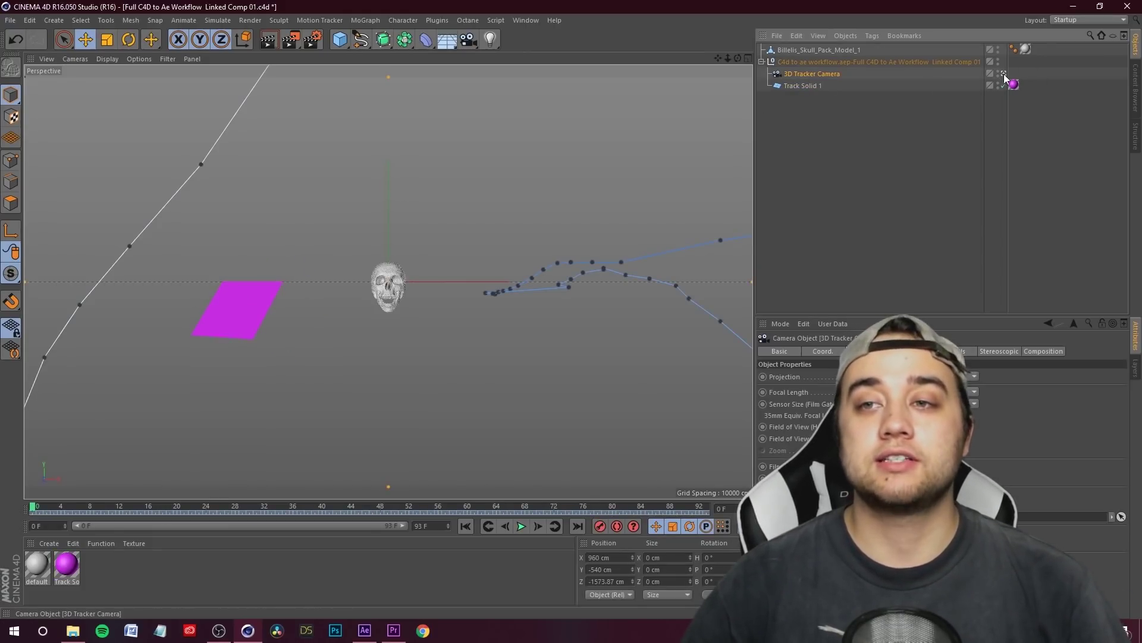
click(1004, 73)
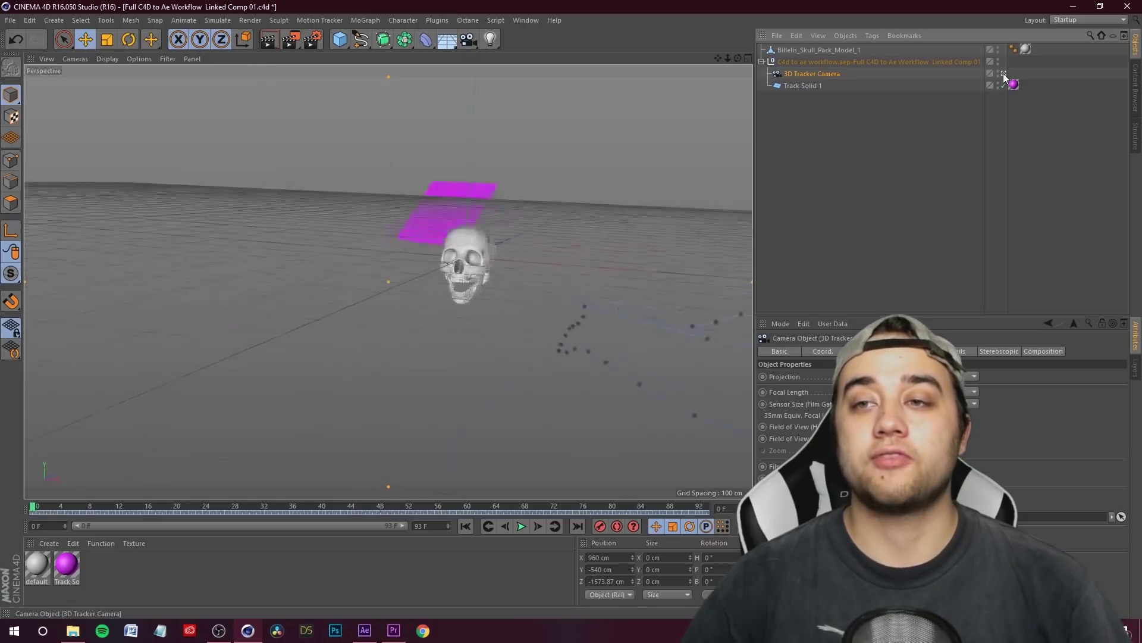
Step: Select the skull model and frame the viewport on the camera and skull
scroll(436, 263, down, 5)
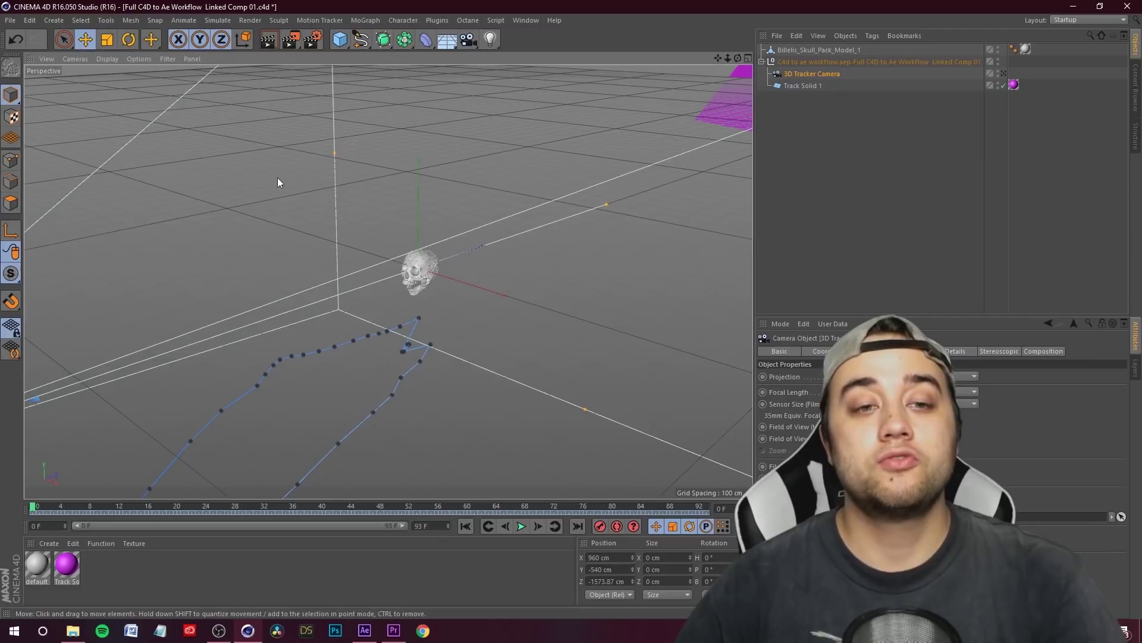
alt+drag(250, 206, 437, 170)
click(818, 50)
drag(719, 58, 370, 344)
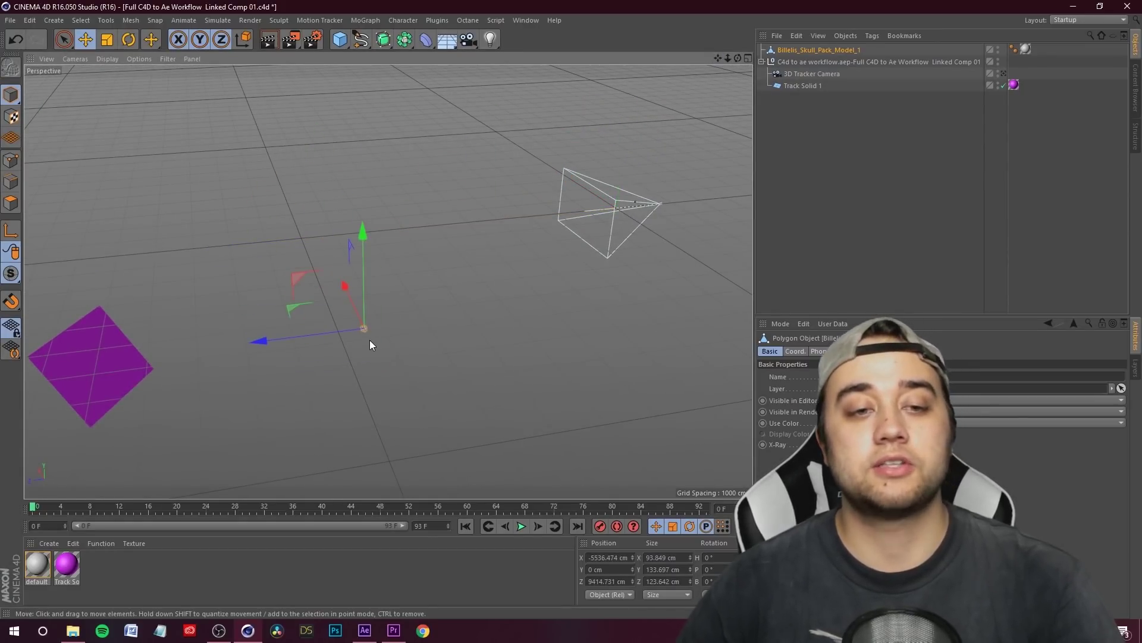
Step: Set the skull's S.X, S.Y and S.Z scale to 7 in the Coord. tab
click(797, 352)
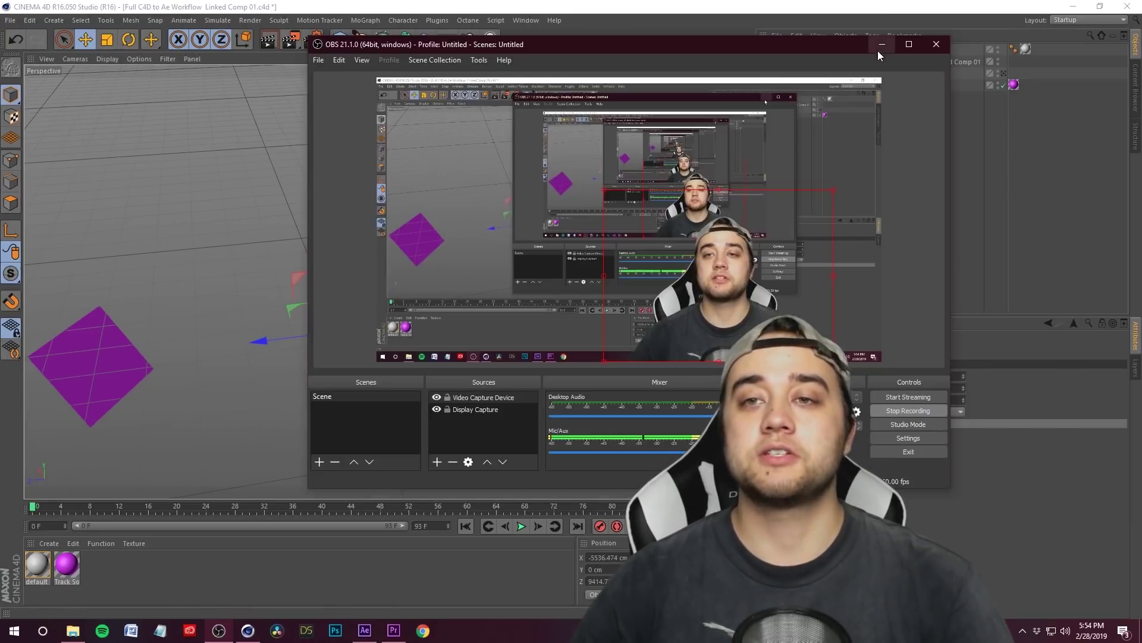
click(877, 48)
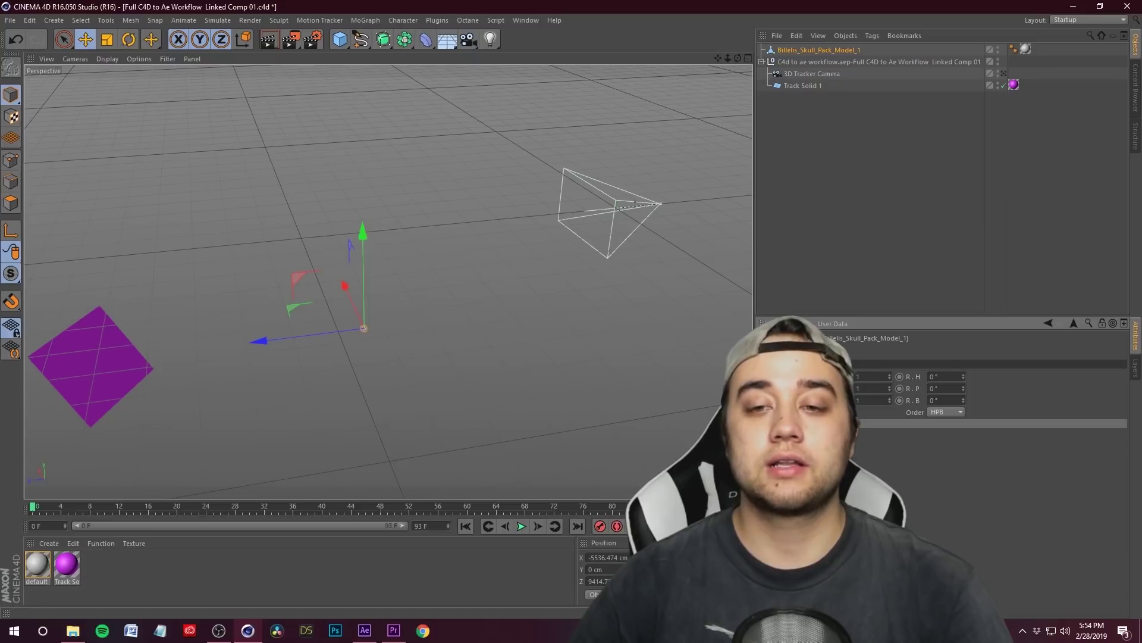
drag(874, 378, 544, 367)
text(5)
key(Tab)
text(5)
key(Tab)
text(5)
key(Return)
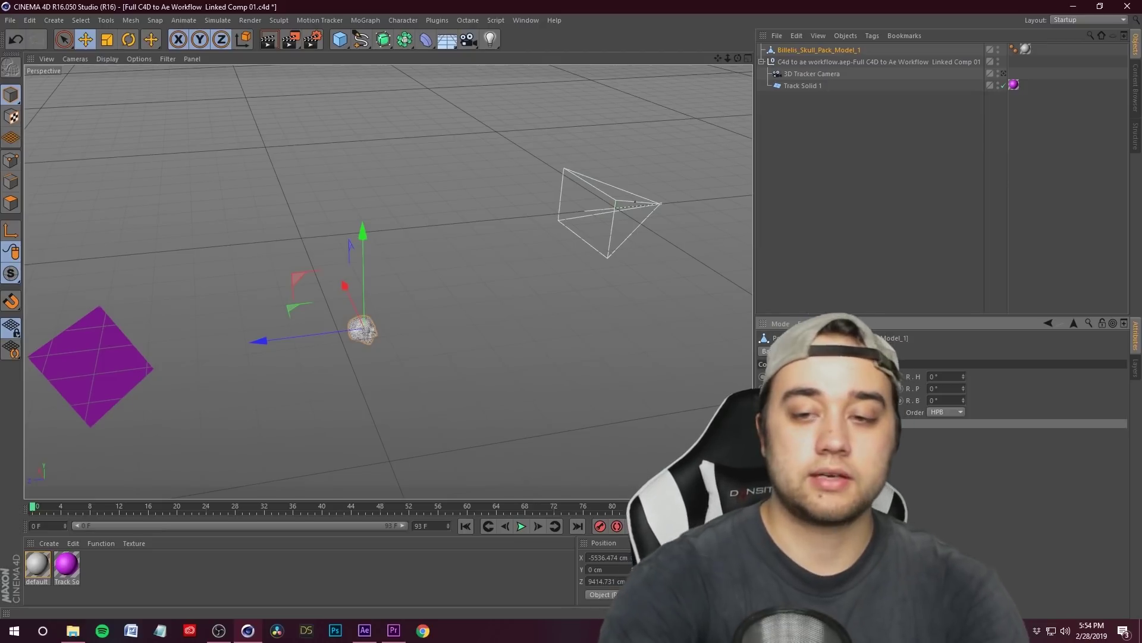
text(7)
key(Tab)
text(7)
key(Tab)
text(7)
key(Tab)
click(984, 463)
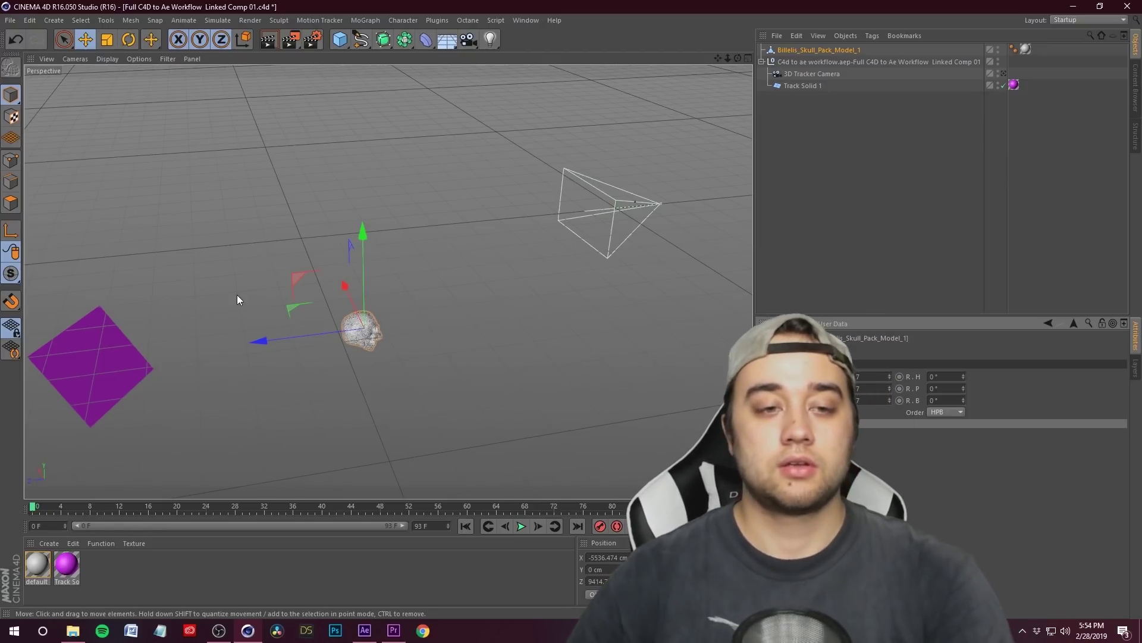
Step: Move the skull onto the centre of the magenta track solid, ending at X -3977.751 cm
drag(262, 341, 103, 363)
alt+drag(205, 390, 288, 341)
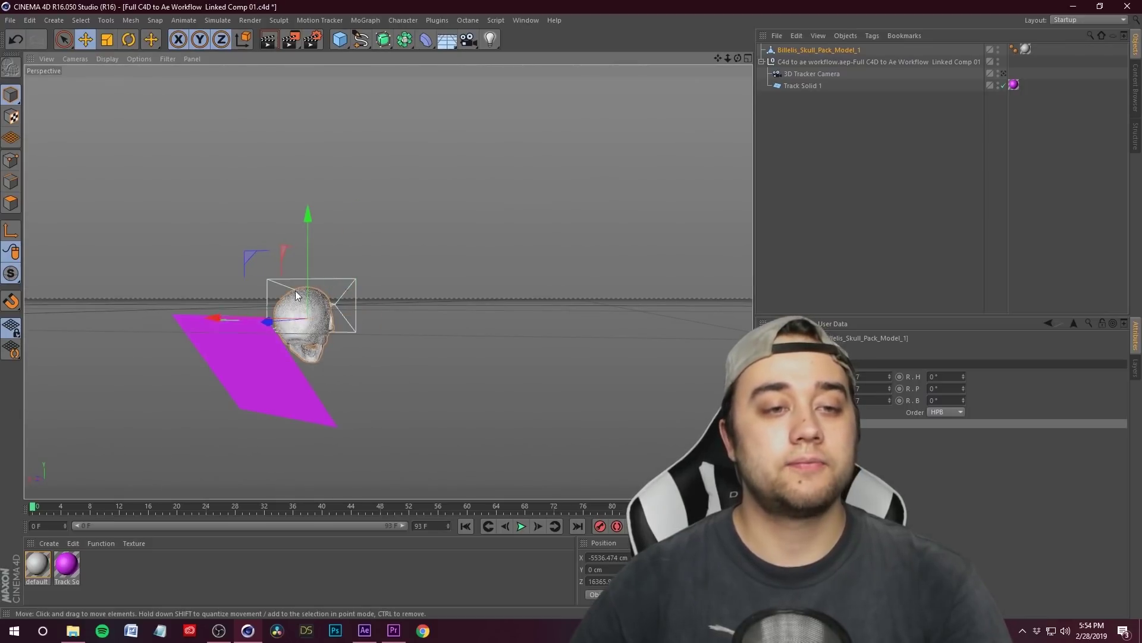
alt+drag(410, 363, 149, 390)
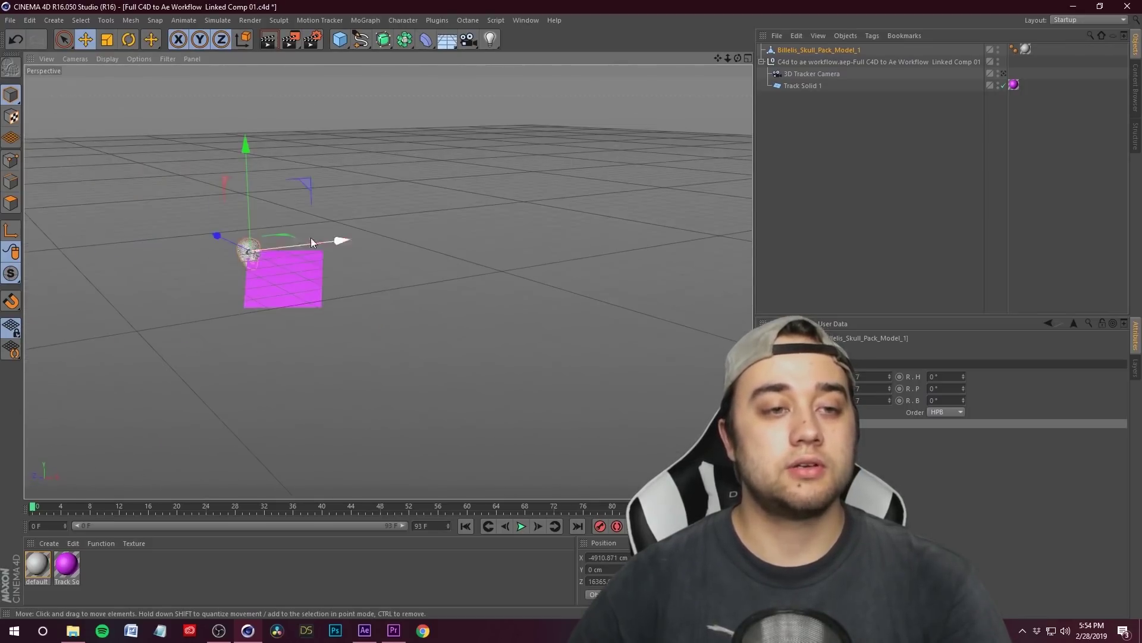
drag(326, 241, 357, 237)
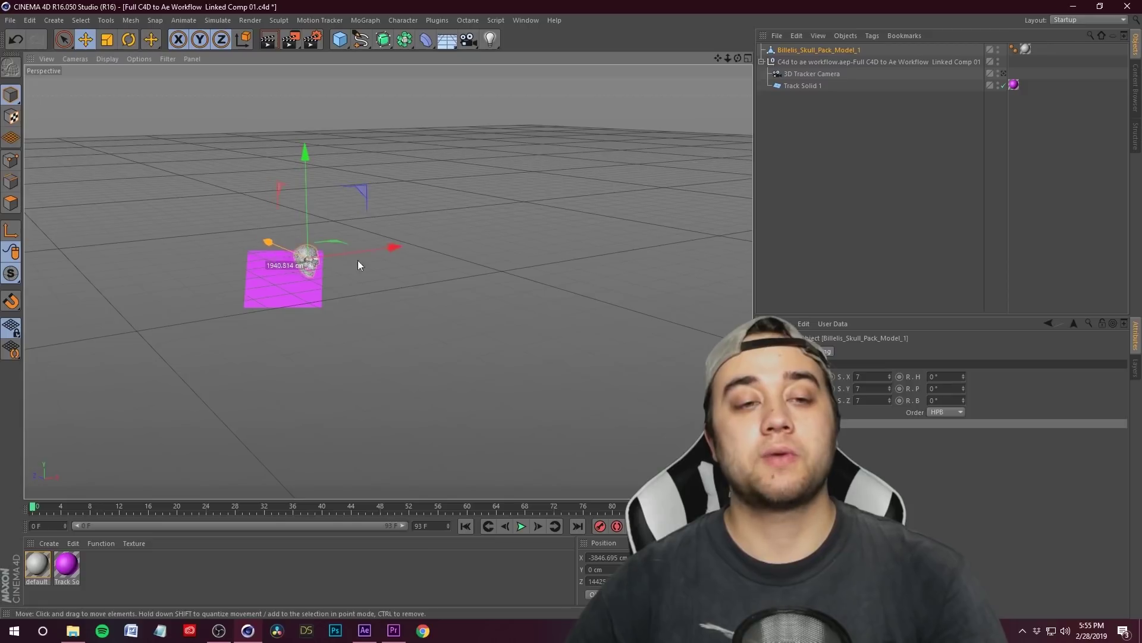
drag(716, 57, 745, 71)
alt+drag(506, 327, 524, 357)
scroll(529, 244, up, 4)
alt+drag(486, 247, 505, 170)
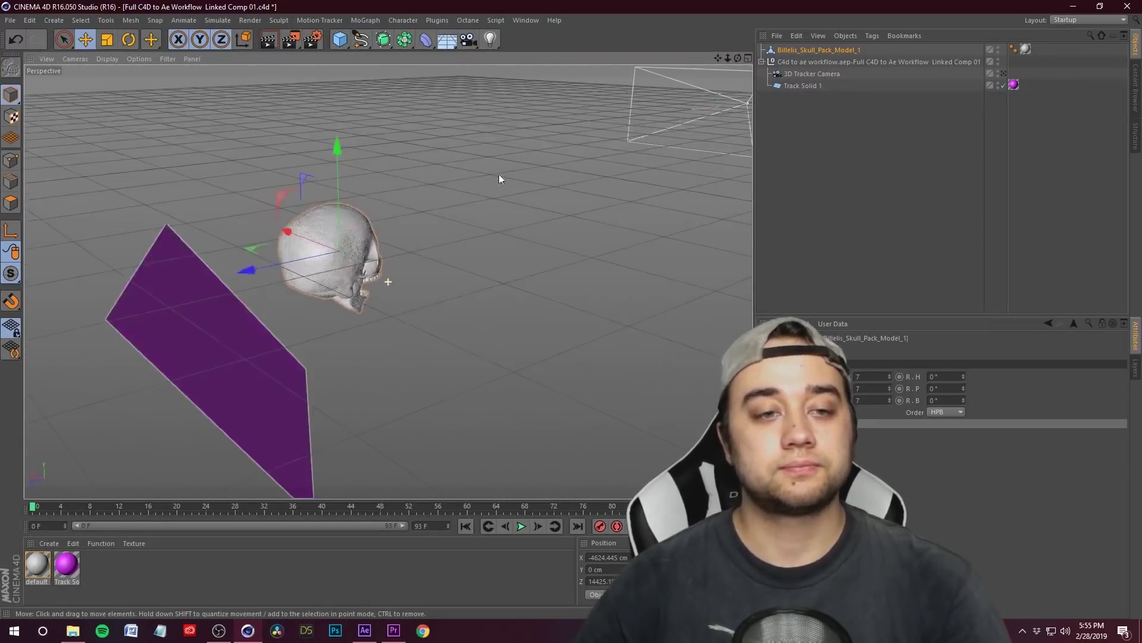
drag(276, 263, 220, 353)
drag(718, 58, 752, 63)
alt+drag(388, 281, 387, 281)
alt+drag(263, 224, 408, 181)
drag(334, 201, 352, 219)
drag(409, 179, 326, 202)
Step: Save the scene and play it back through the 3D Tracker Camera
click(11, 20)
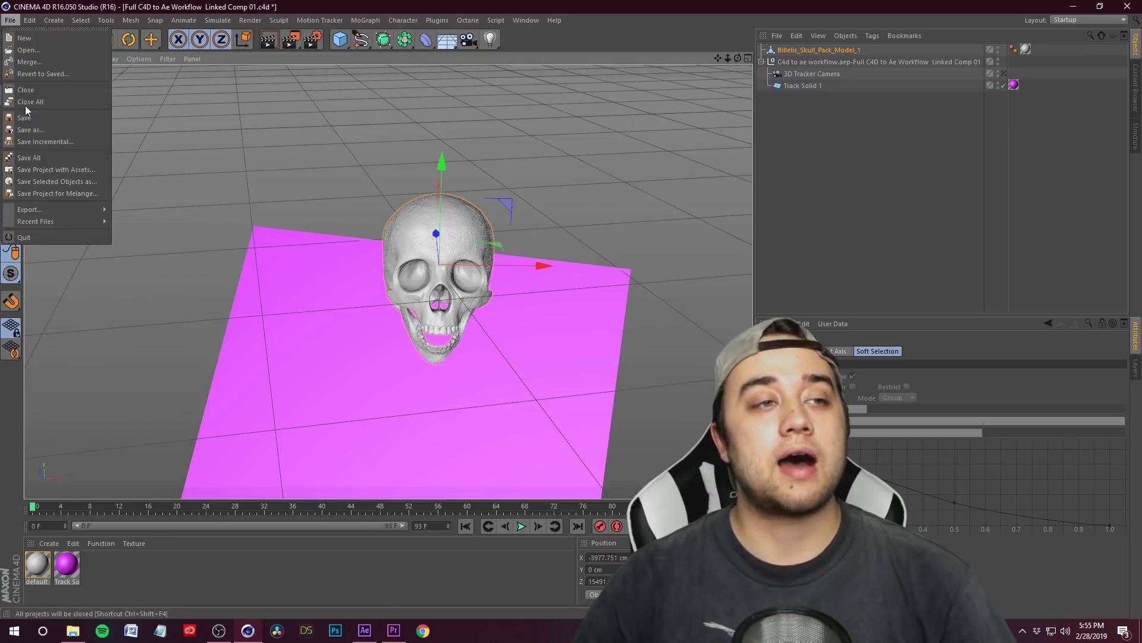
click(24, 118)
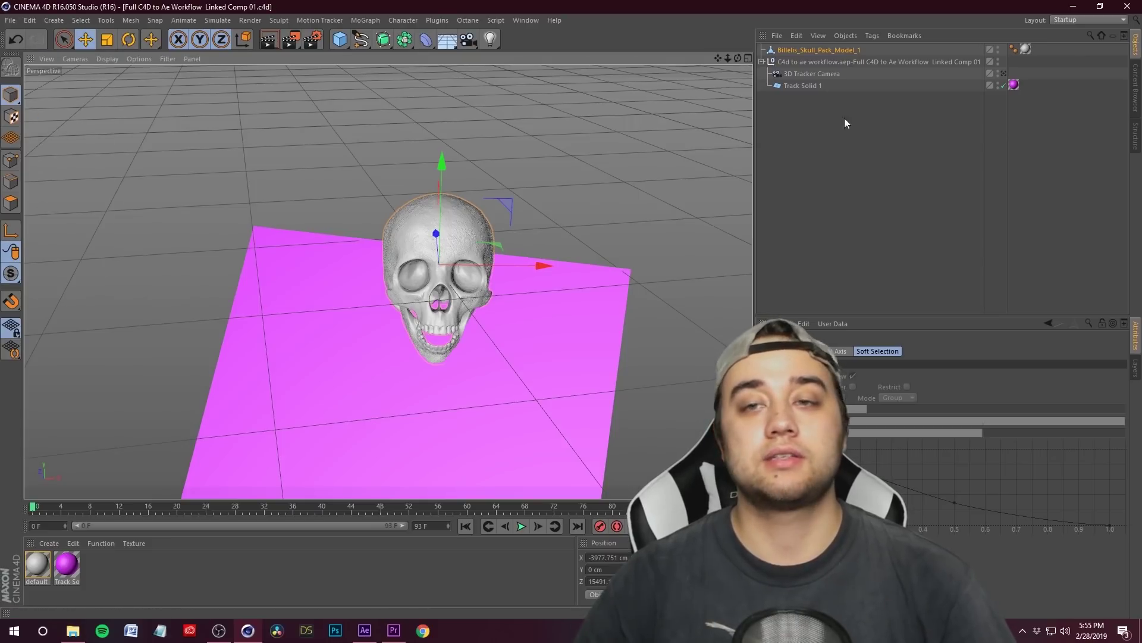
click(1004, 75)
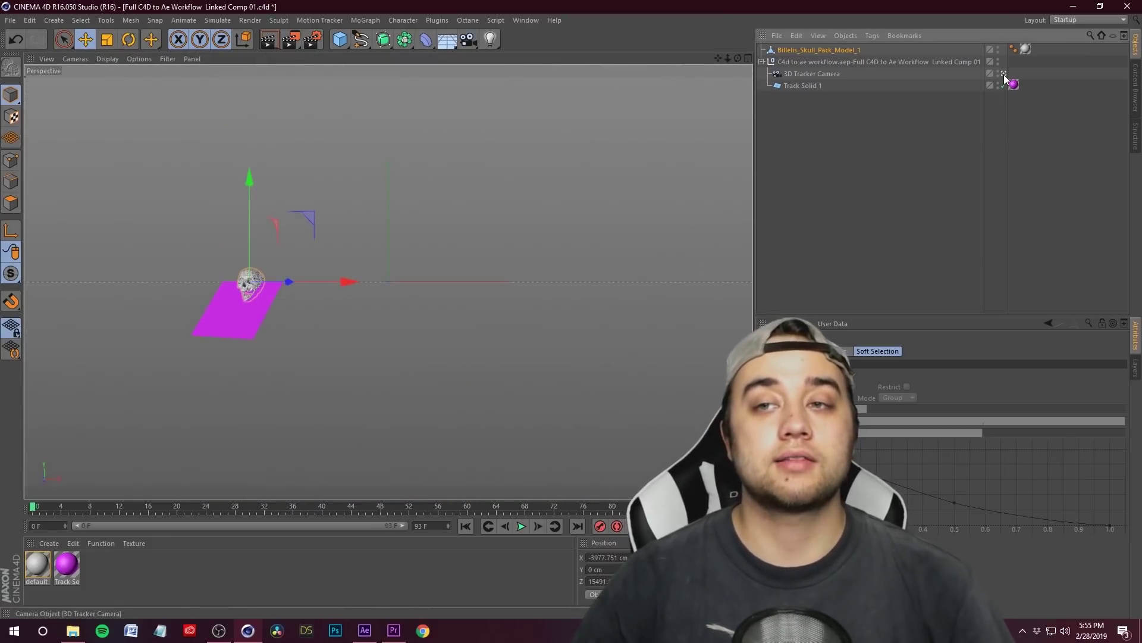
click(523, 527)
drag(534, 507, 31, 490)
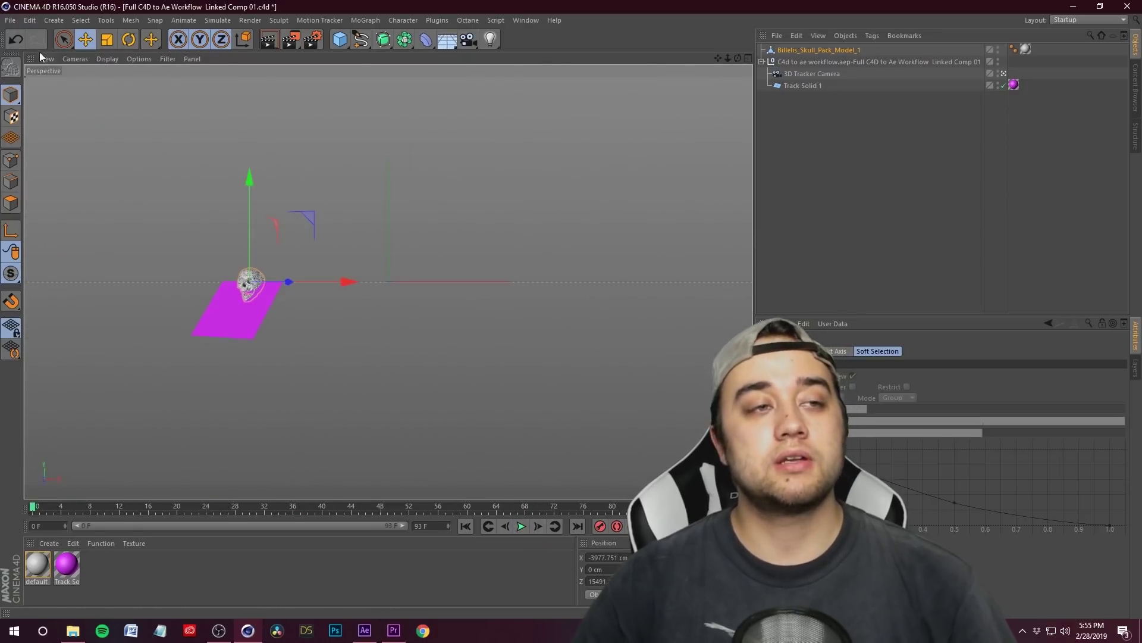
click(365, 632)
Step: Preview the After Effects comp with the Cineware skull over the tracked footage
click(147, 601)
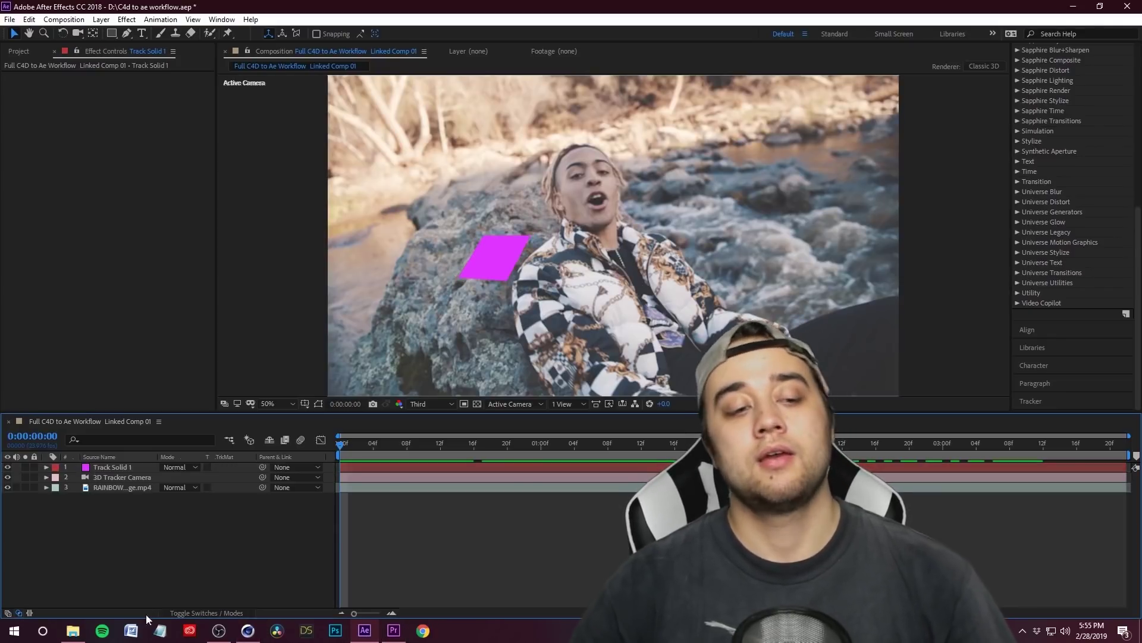
click(74, 632)
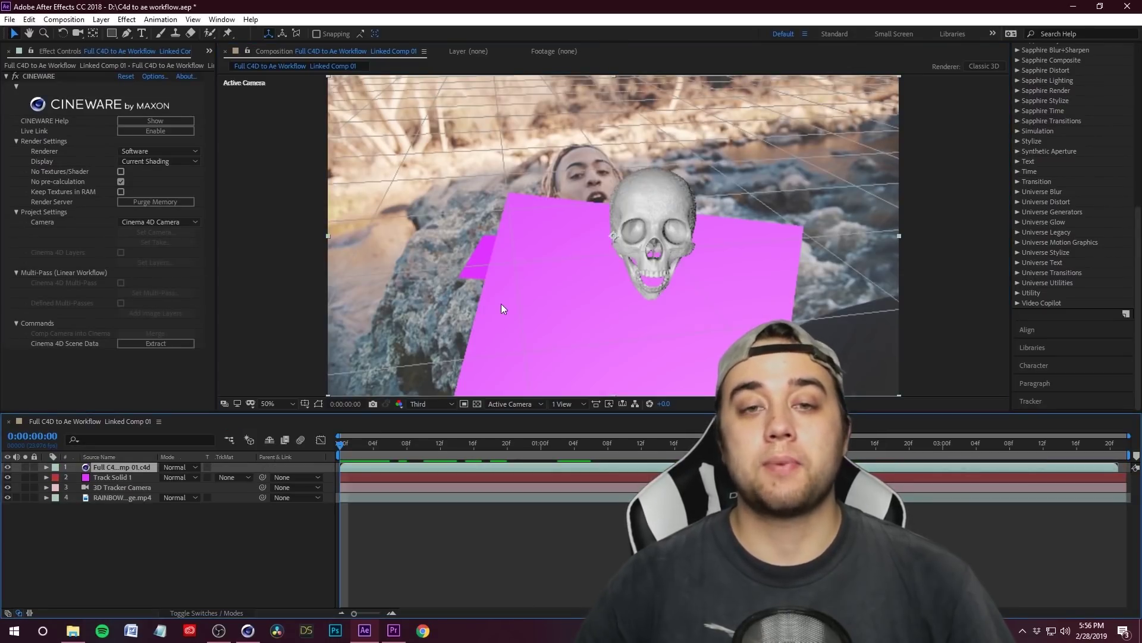
key(space)
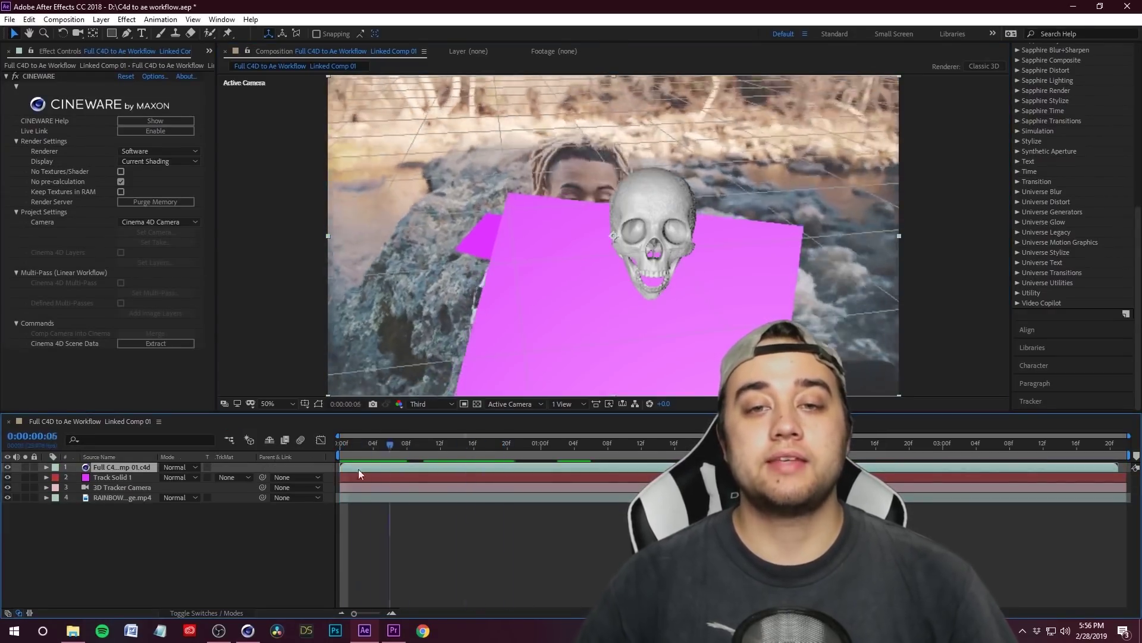
Step: Save the linked Cinema 4D project
click(257, 632)
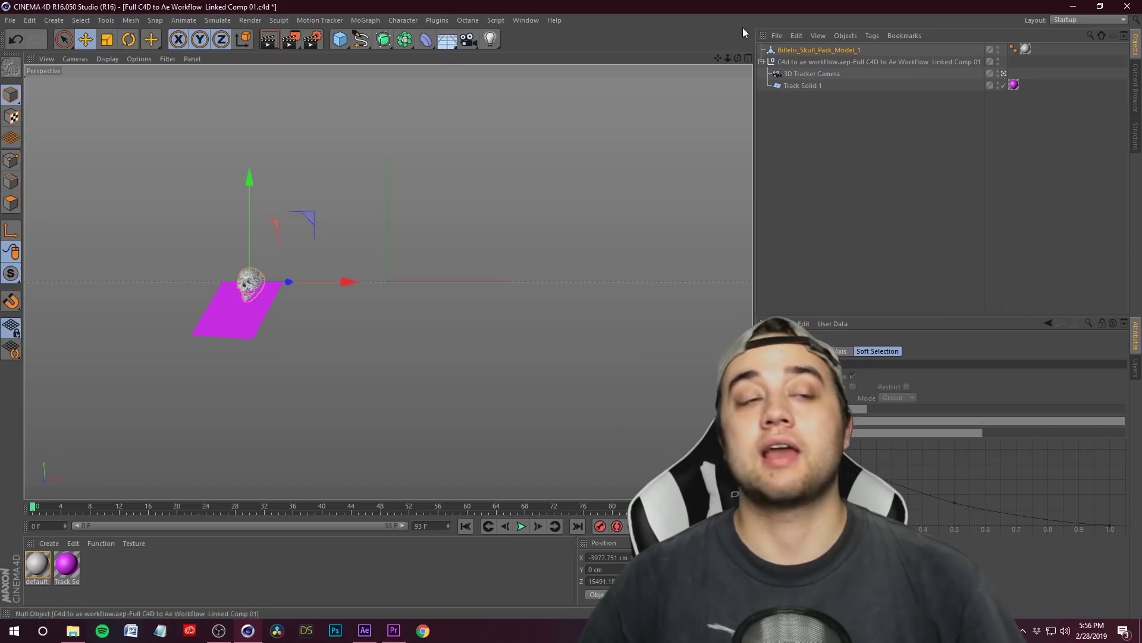
click(10, 20)
click(44, 117)
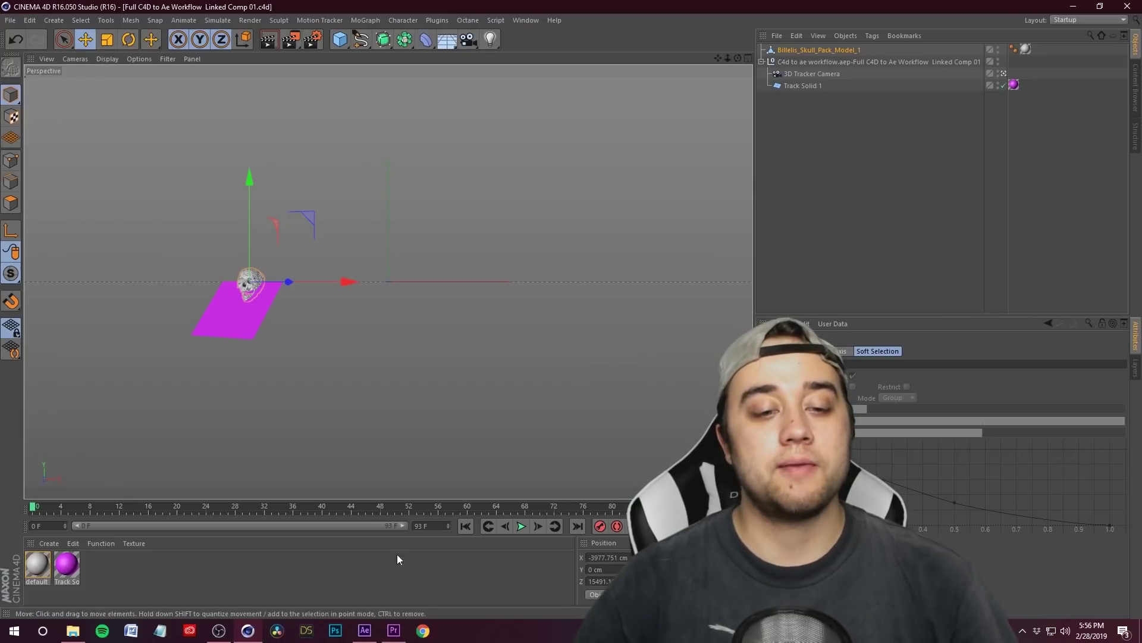
Step: Scrub the After Effects comp frames to check the skull, then bring Cinema 4D forward
click(365, 630)
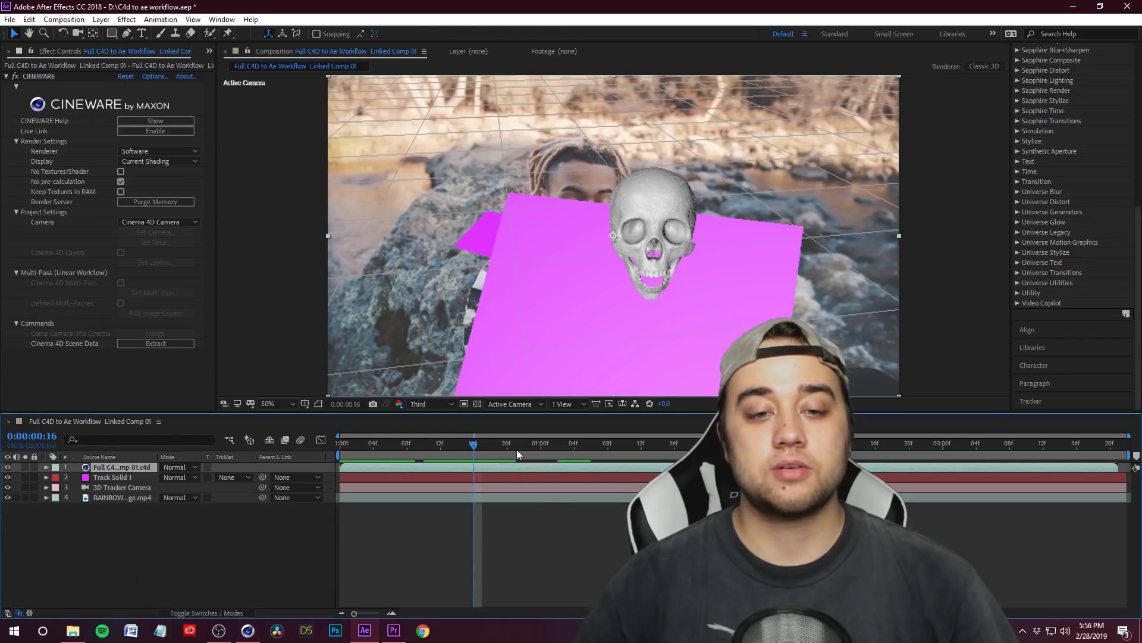
click(405, 448)
drag(402, 447, 386, 482)
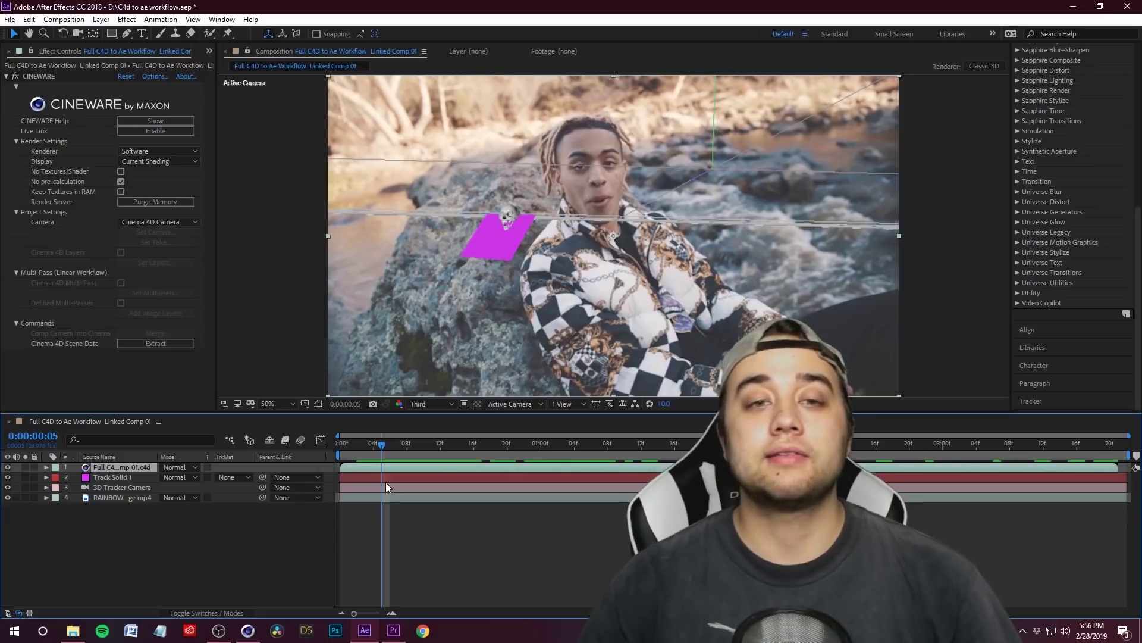
click(249, 631)
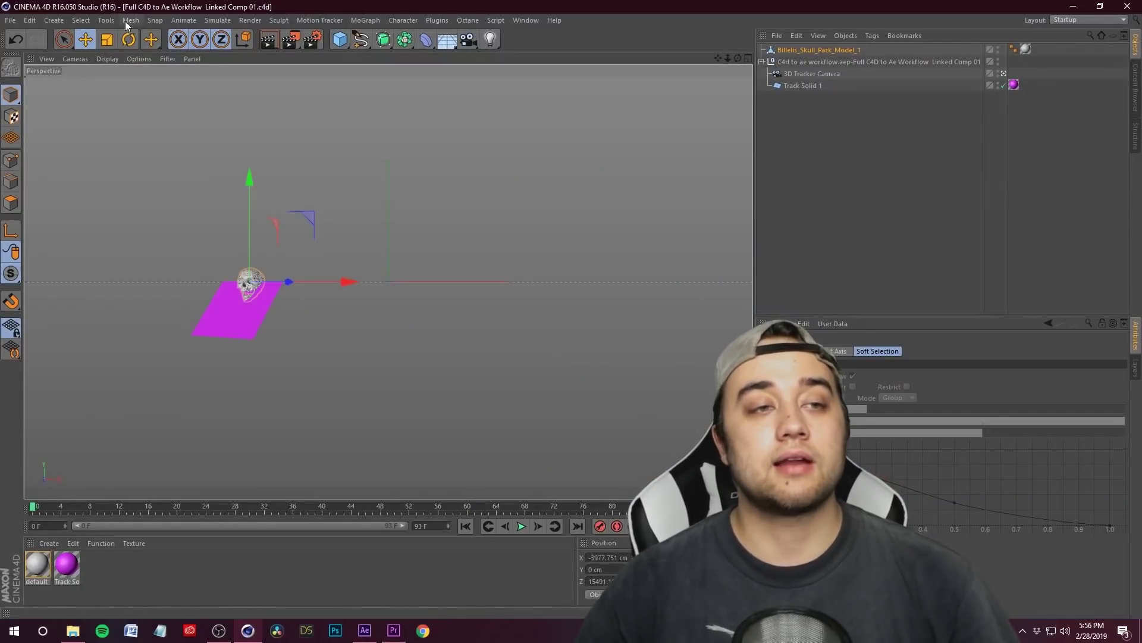
Step: Scale the skull up to 14 on each axis
click(107, 39)
drag(193, 241, 192, 240)
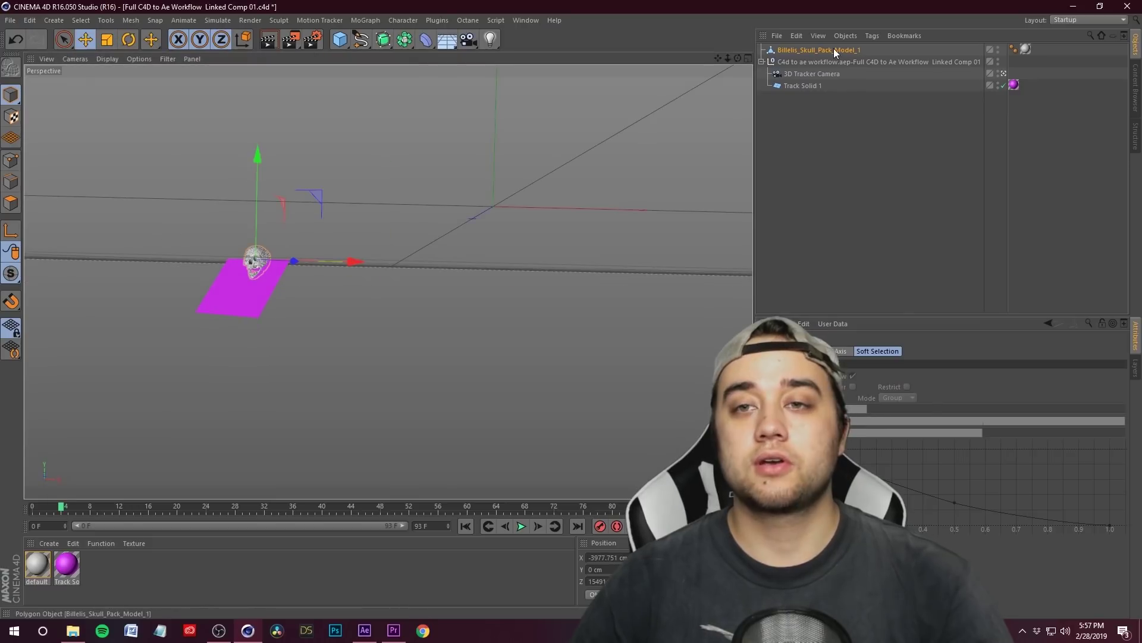
click(834, 50)
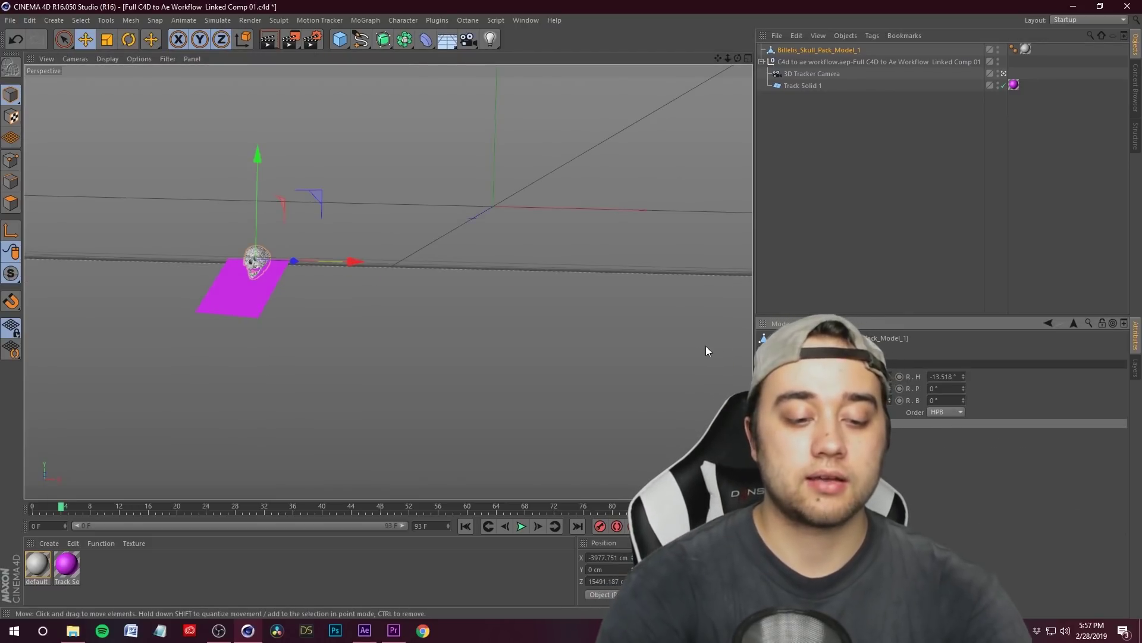
key(Tab)
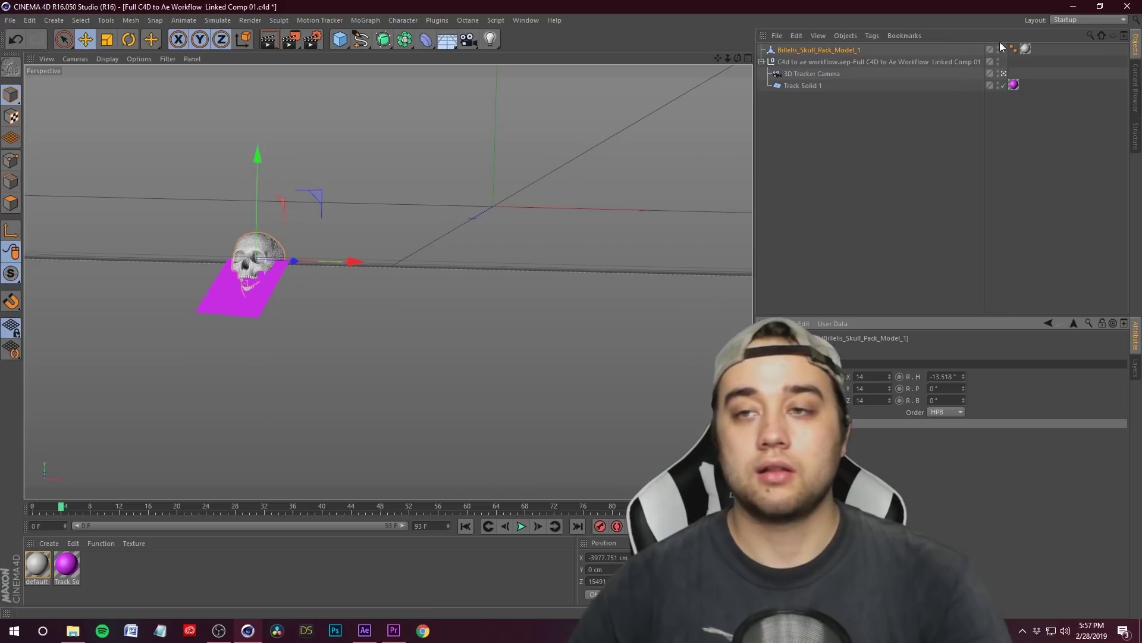
Step: Move the skull along X to -4066.17 cm, checking it from an orbited view
click(1003, 73)
alt+drag(441, 115, 409, 302)
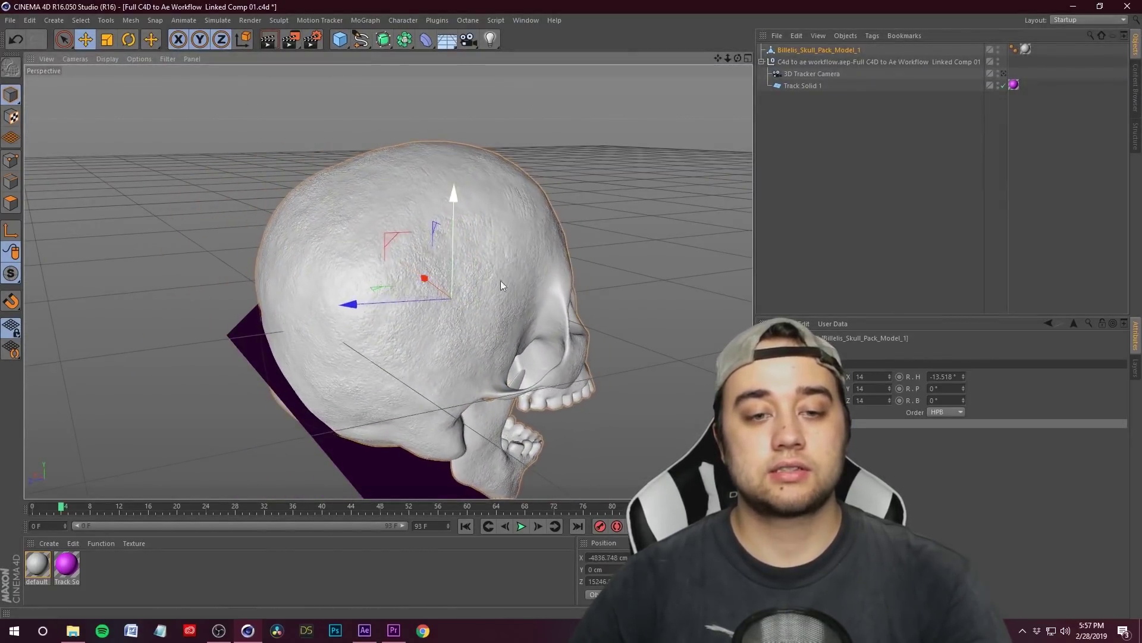
click(1003, 73)
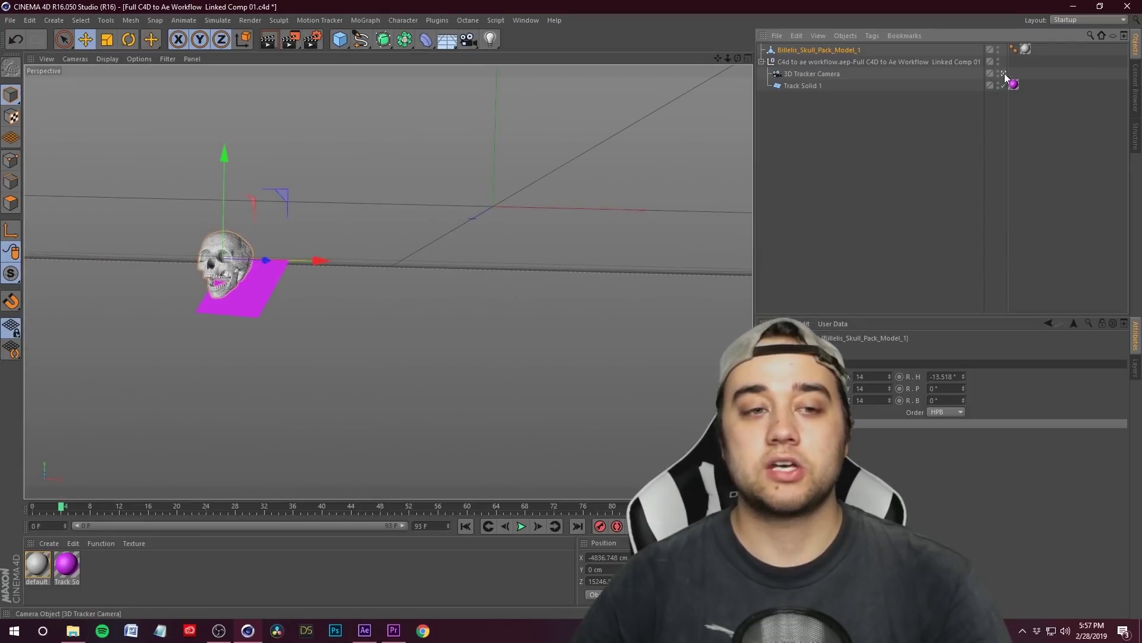
drag(266, 261, 294, 262)
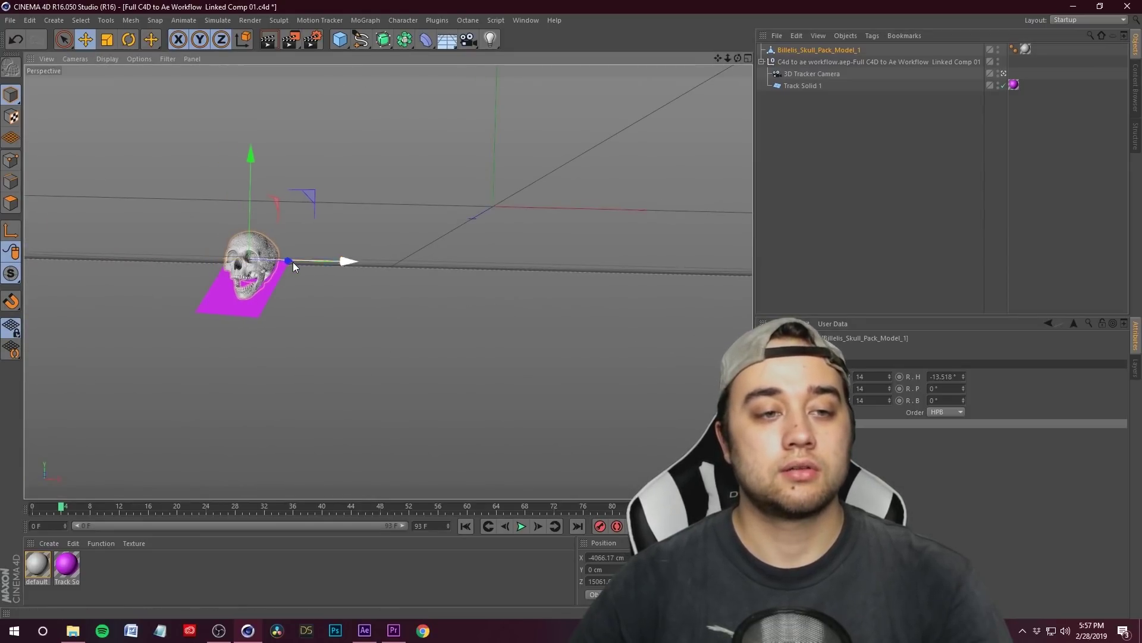
Step: Save the Cinema 4D scene and bring After Effects back to the front
click(10, 20)
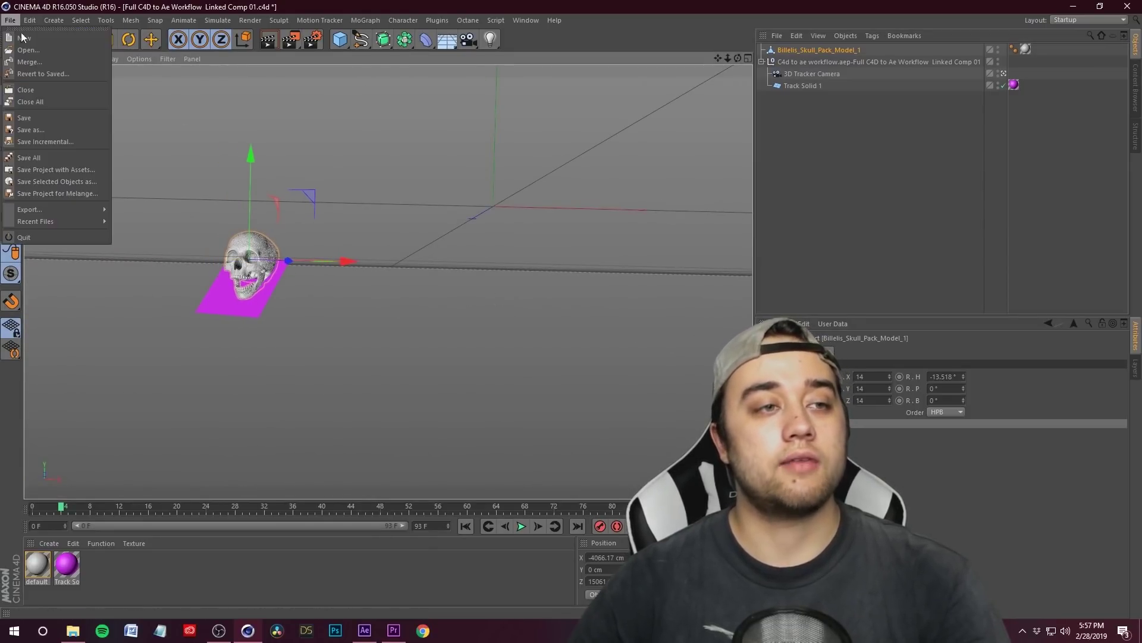
click(33, 118)
click(370, 634)
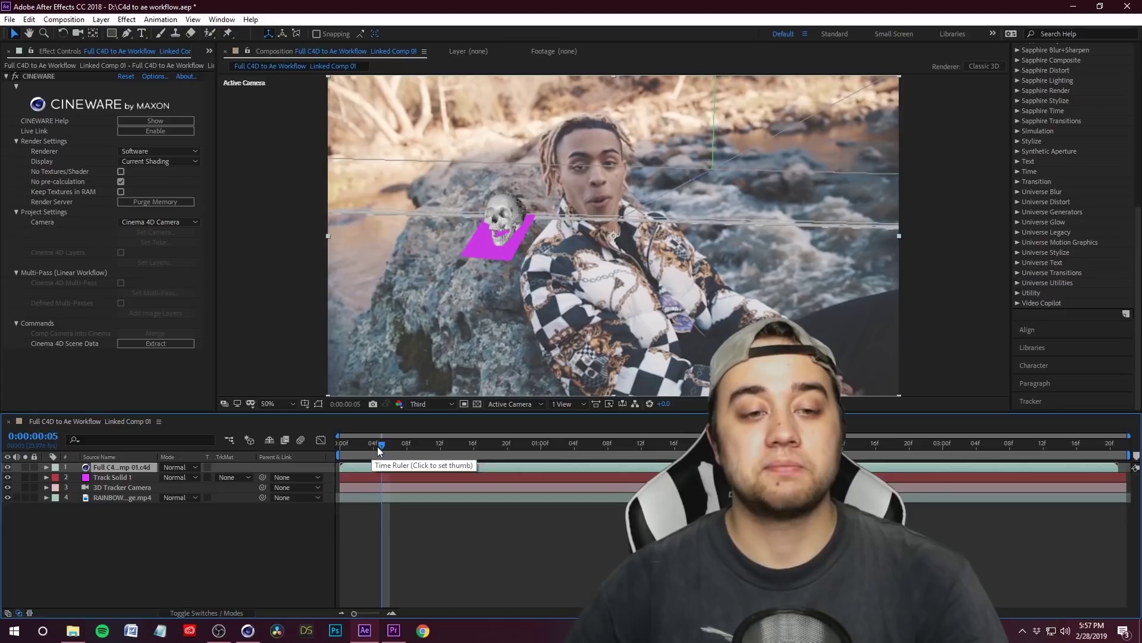
Step: Play and scrub the updated comp, then hide the Track Solid 1 layer
key(space)
drag(826, 444, 291, 459)
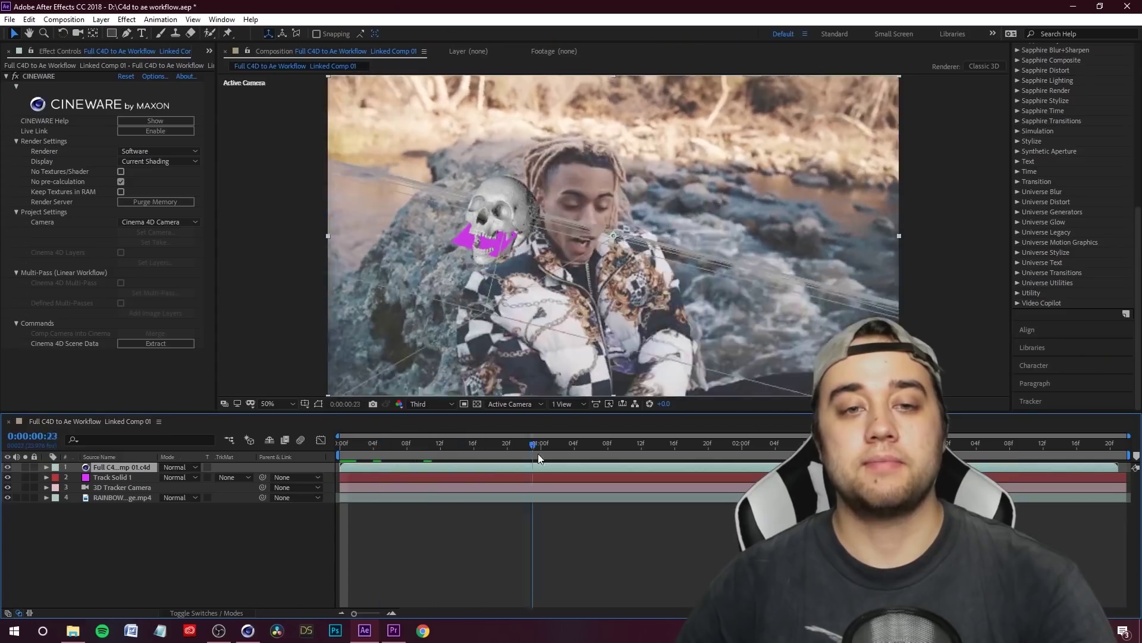
drag(538, 454, 335, 461)
click(7, 477)
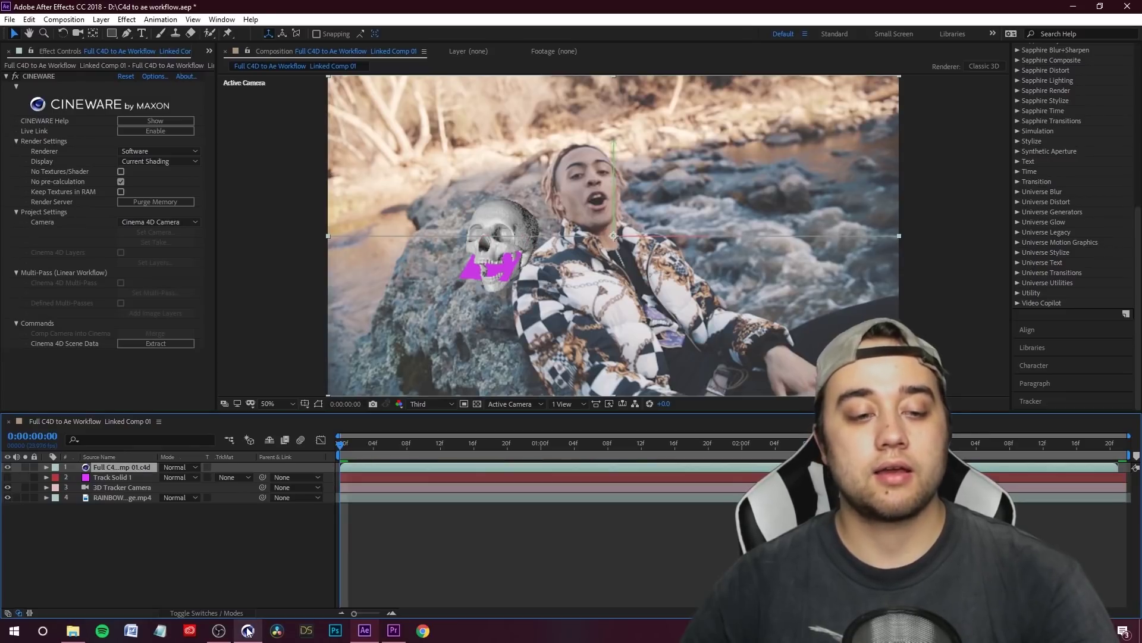
Step: Disable the magenta Track Solid 1 plane in Cinema 4D, save it, and save the After Effects project
click(247, 630)
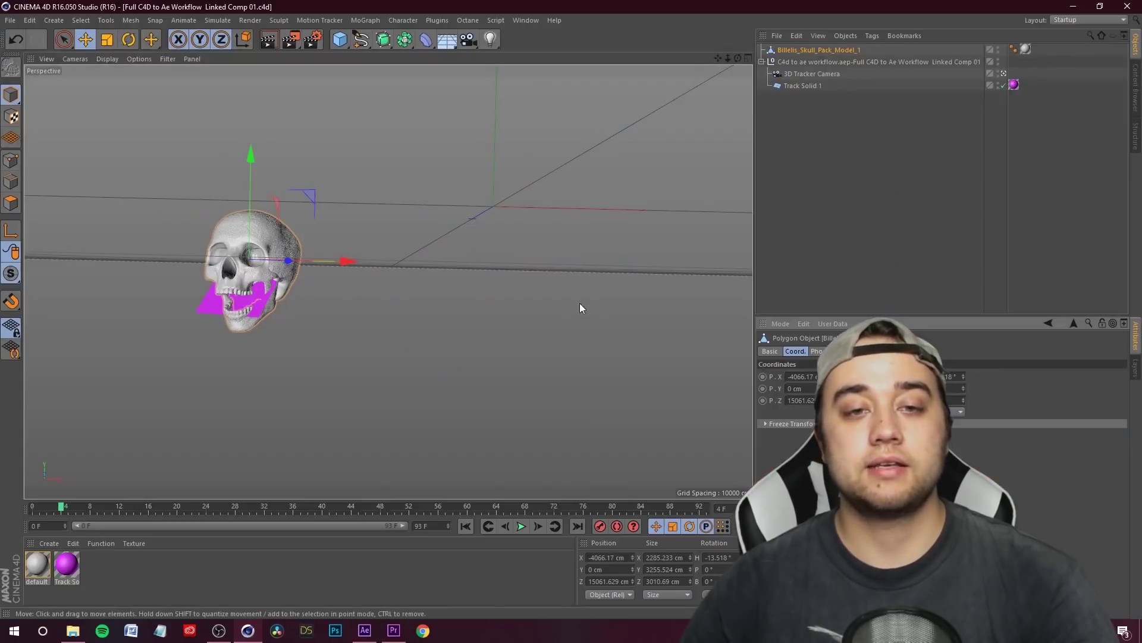
click(1003, 86)
click(11, 20)
click(45, 118)
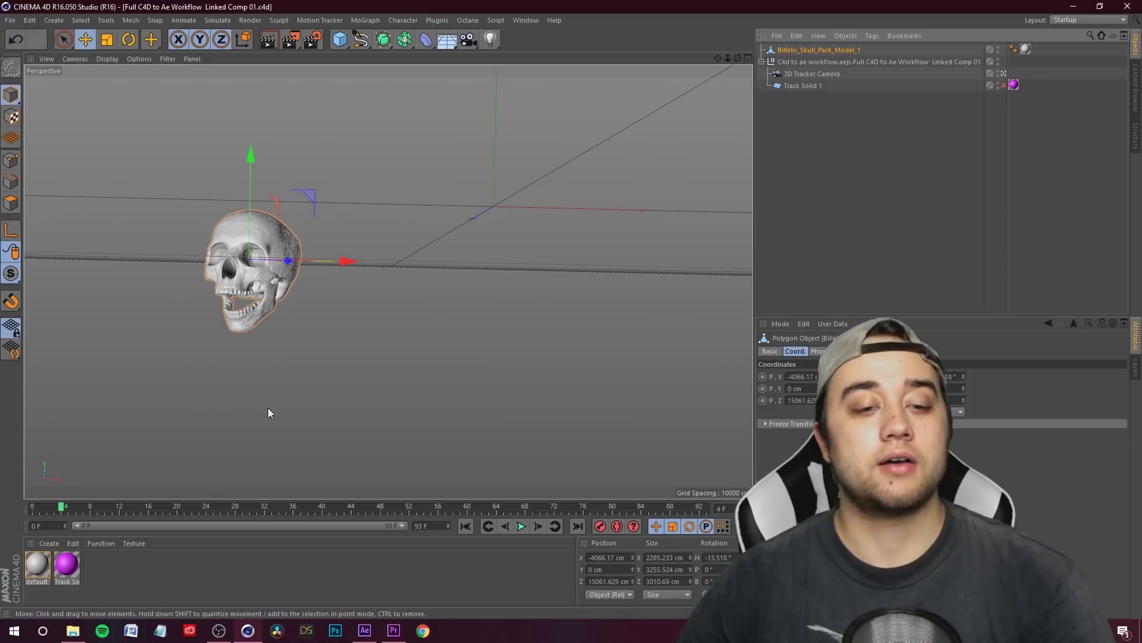
click(365, 632)
click(8, 21)
click(69, 132)
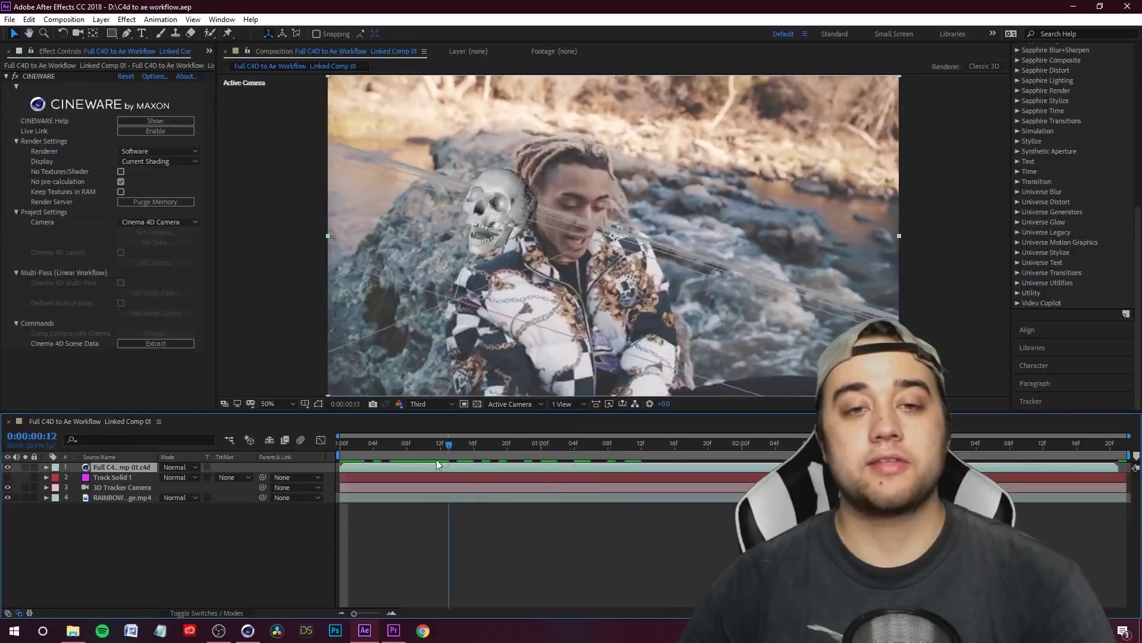
Step: Scrub the After Effects timeline to check the skull alone over the rock footage
drag(436, 459, 465, 461)
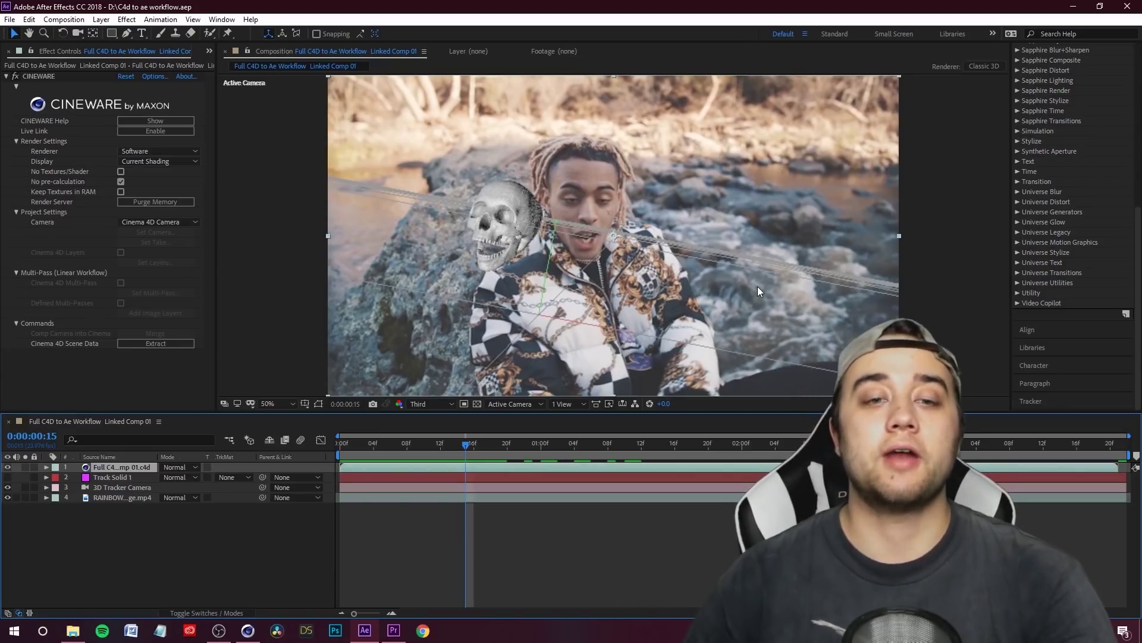
drag(466, 446, 288, 479)
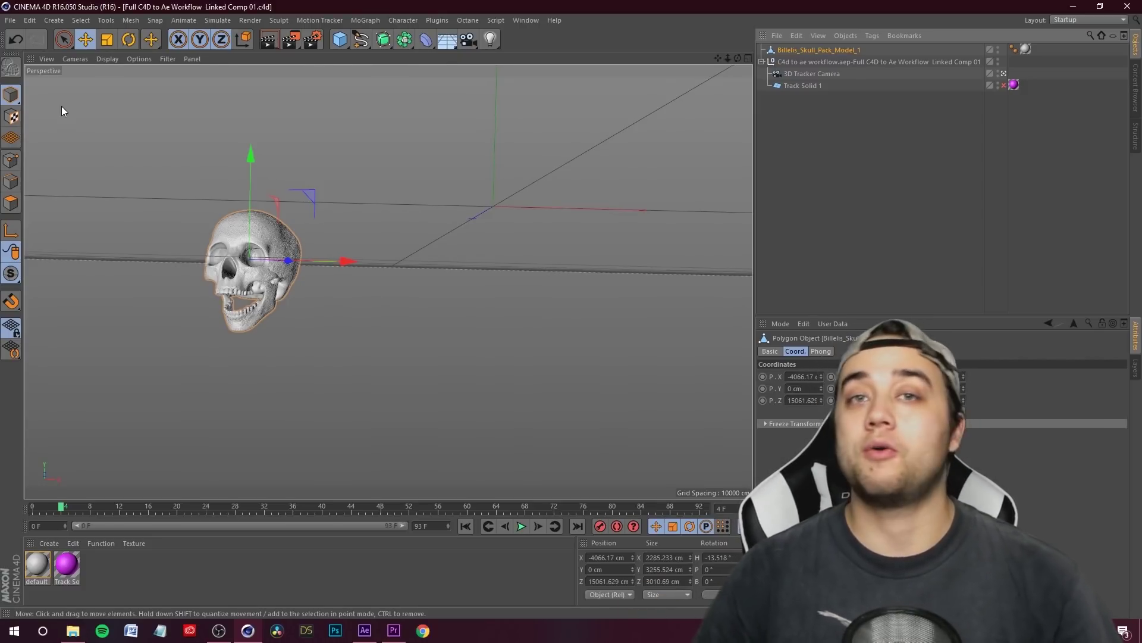
Step: In Render Settings, keep the Standard renderer with 1920×1080 output
click(312, 39)
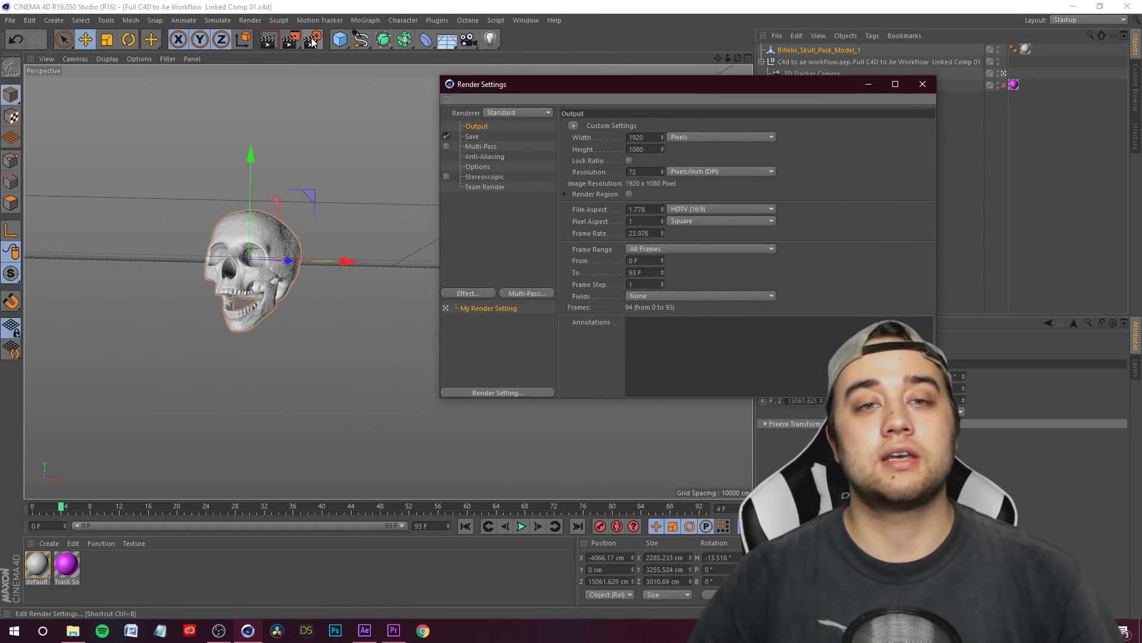
click(516, 113)
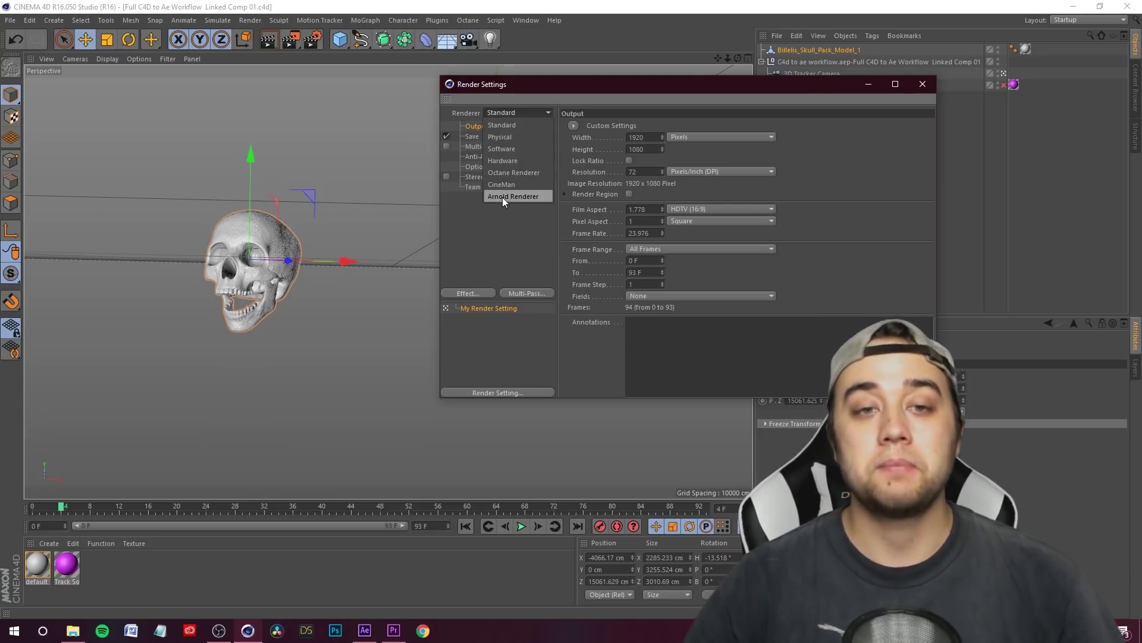
click(468, 252)
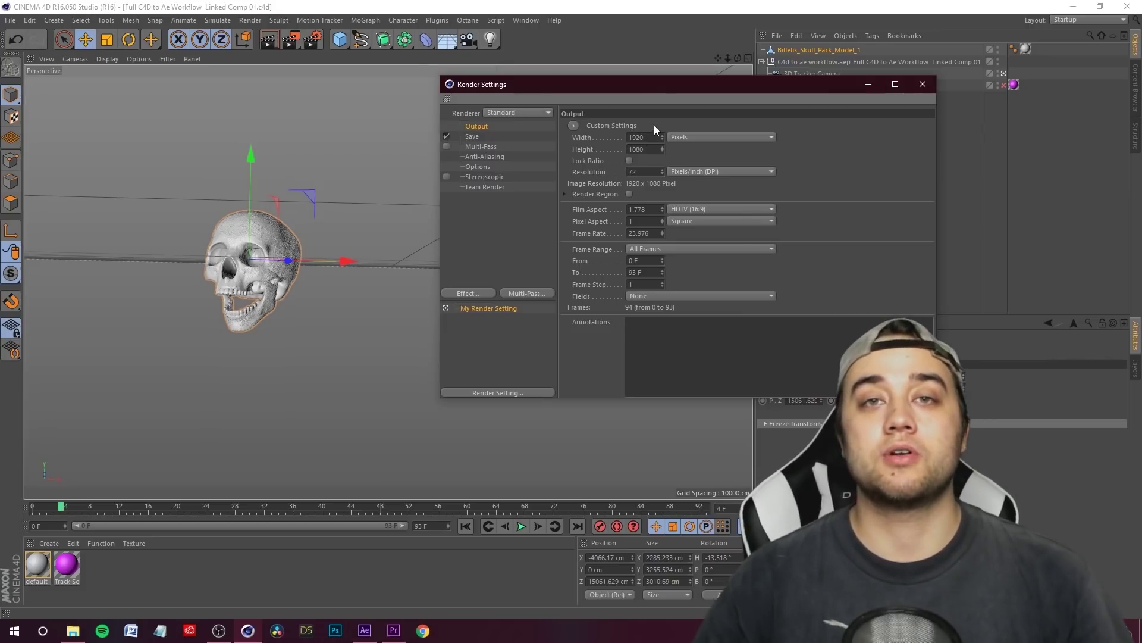
click(646, 138)
click(646, 149)
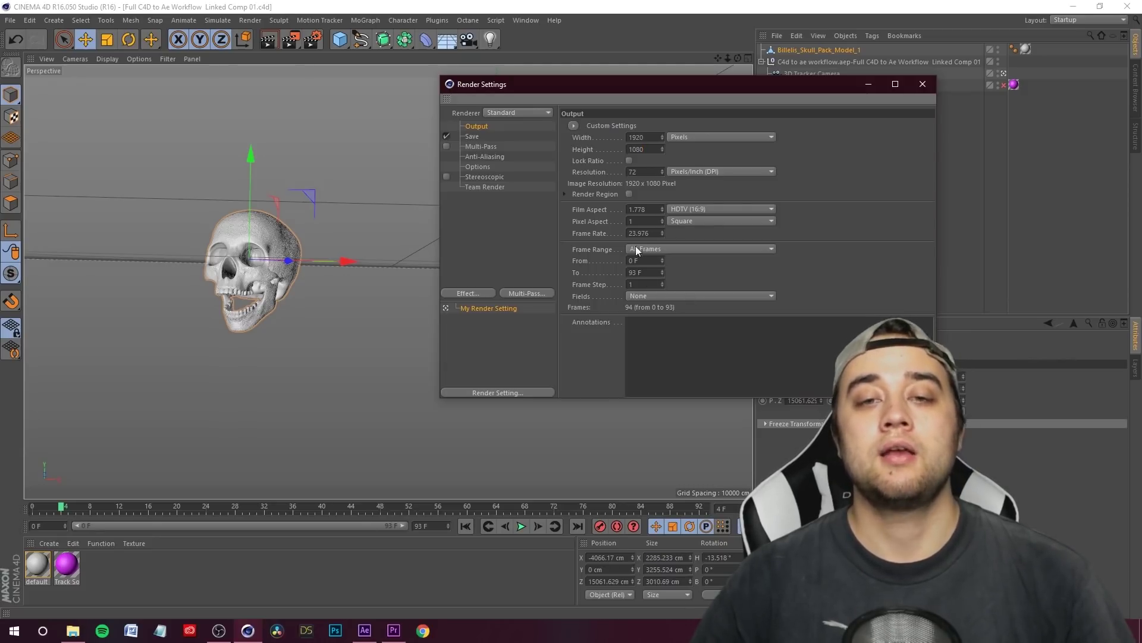
Step: Set the frame range to All Frames (0–93) and go to the Save page
drag(634, 261, 612, 260)
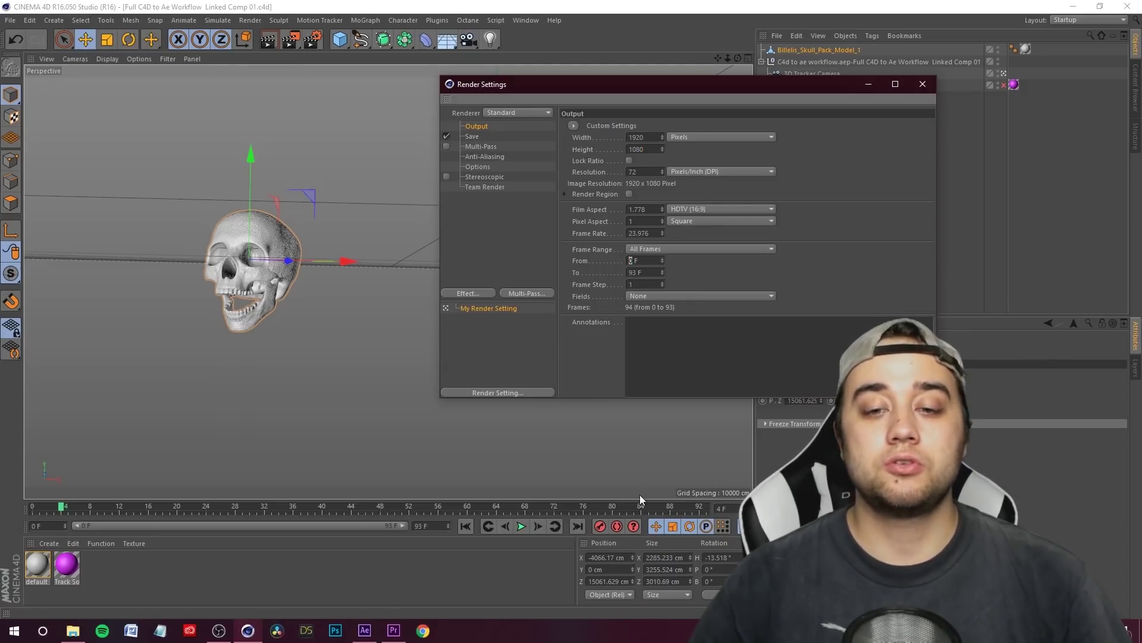
double_click(632, 272)
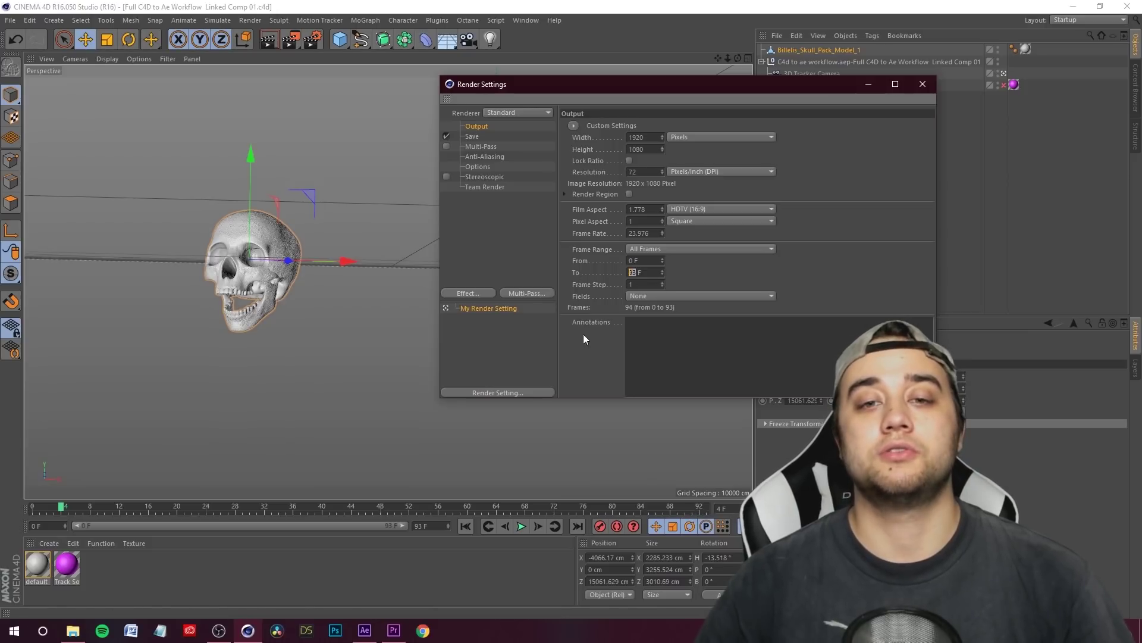
click(684, 249)
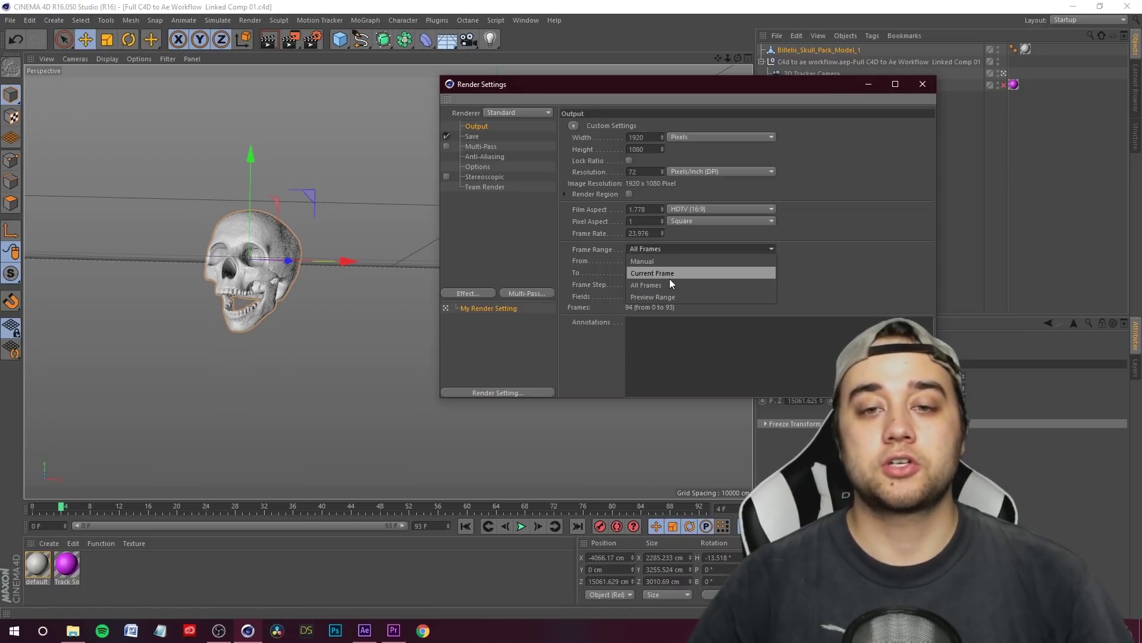
click(662, 287)
click(471, 137)
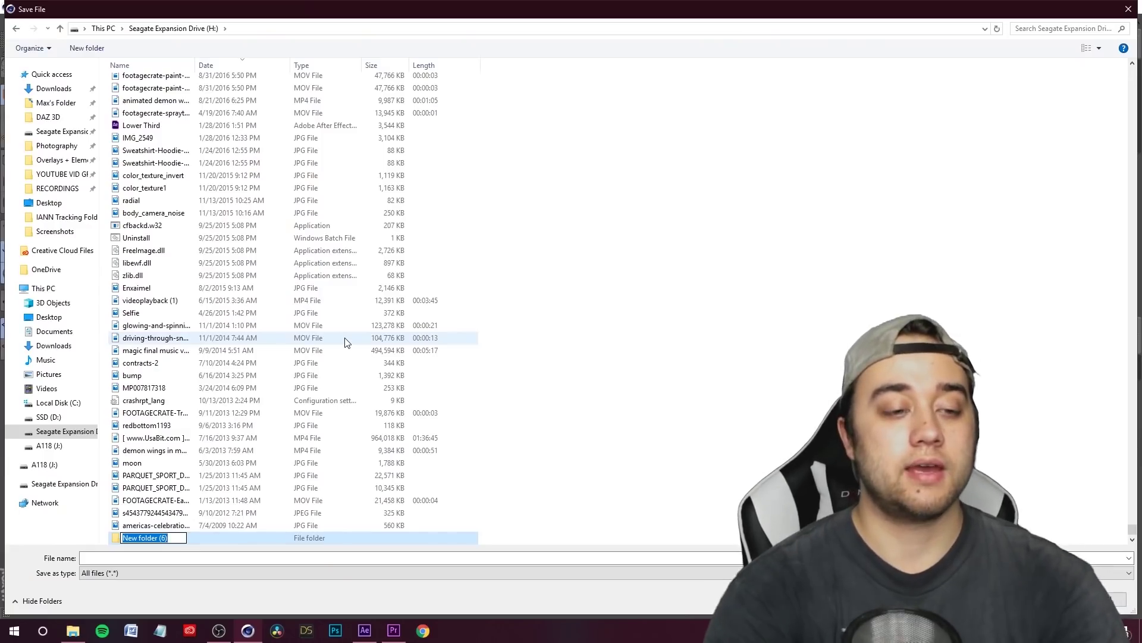
Step: Name the new folder SKULL ON ROCK ANIMATION and set the output file name 'skull rock animation' inside it
text(SKULL )
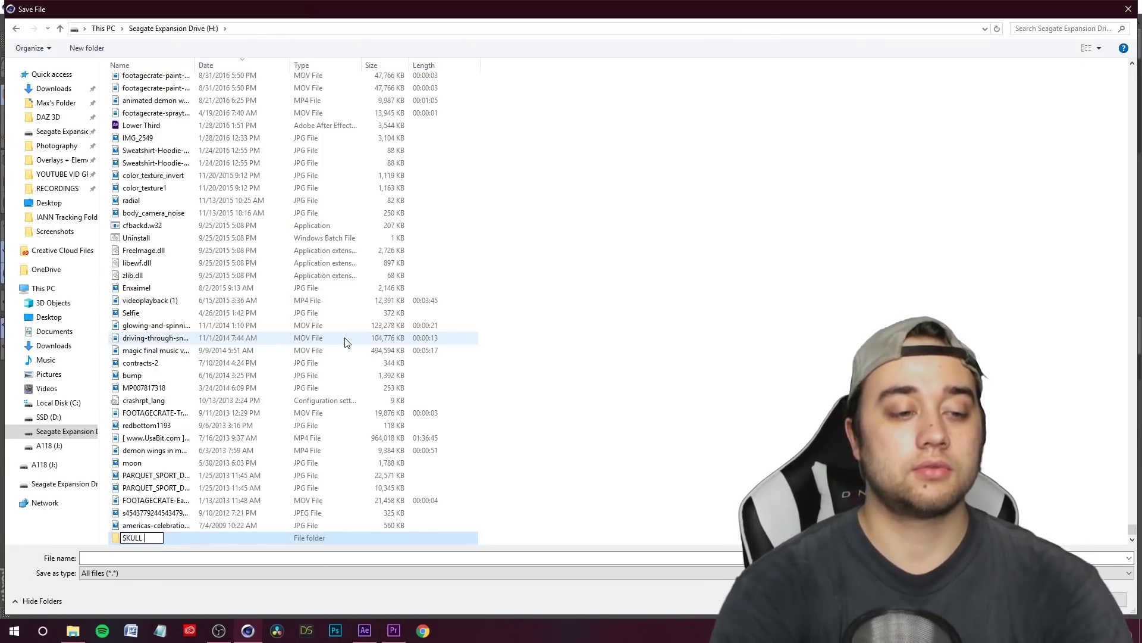
text(ON ROCK ANIMATION)
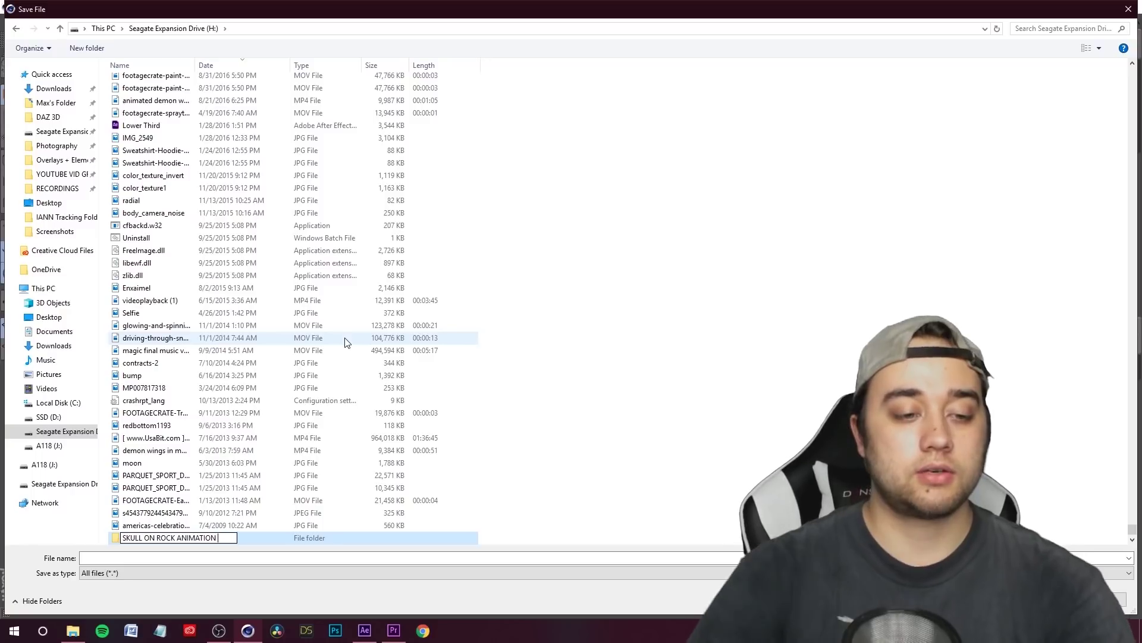
click(223, 450)
double_click(143, 538)
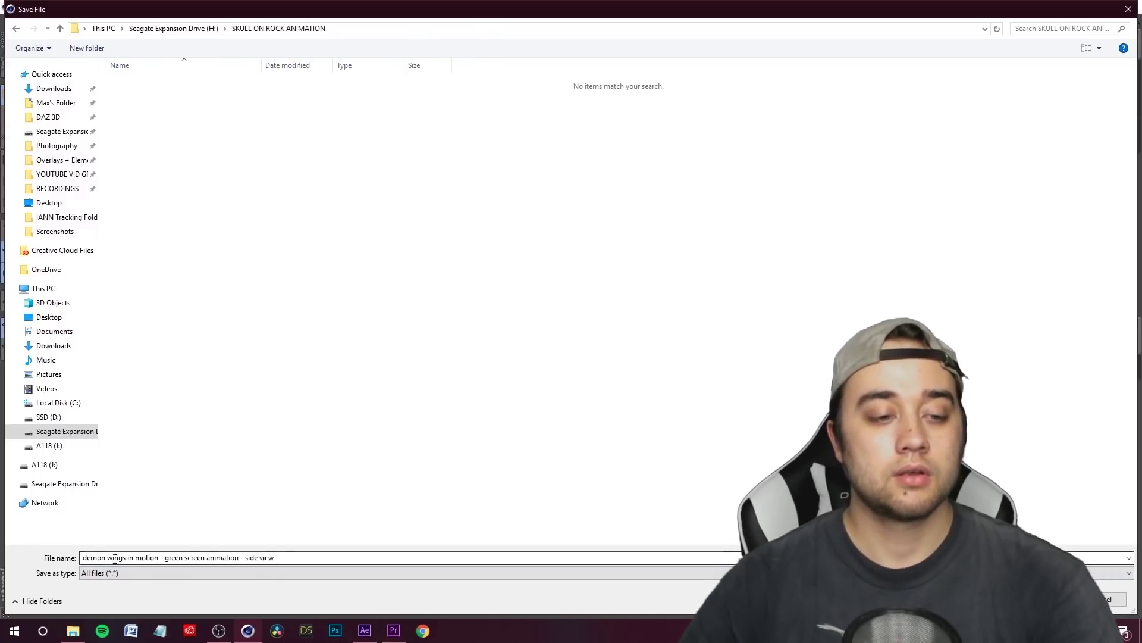
key(ctrl+a)
text(skul)
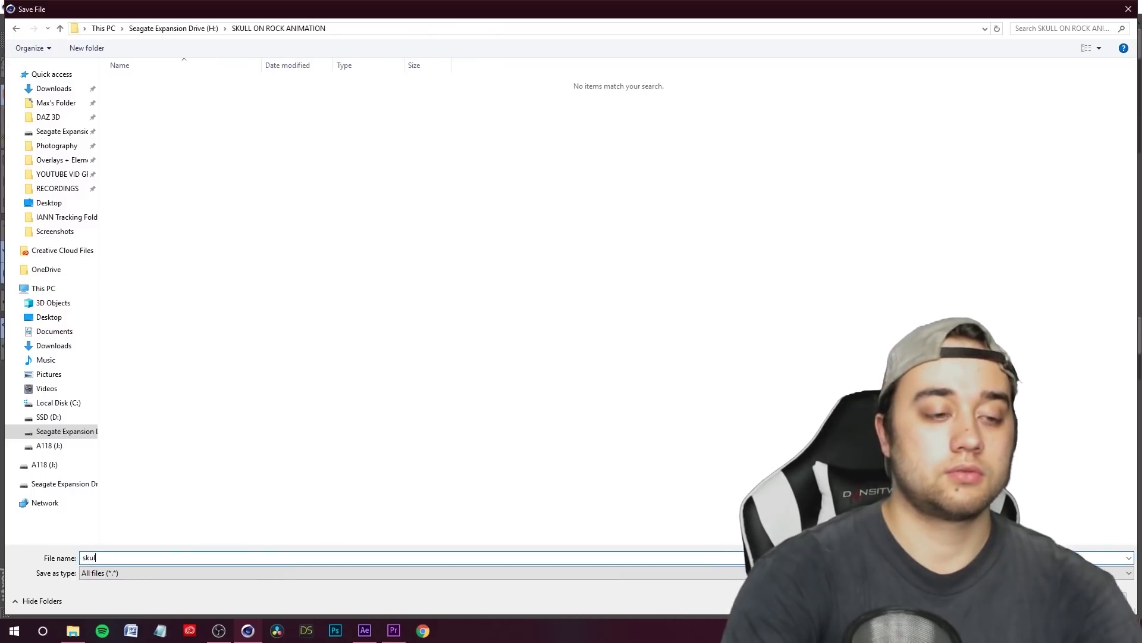
text(l rock animation)
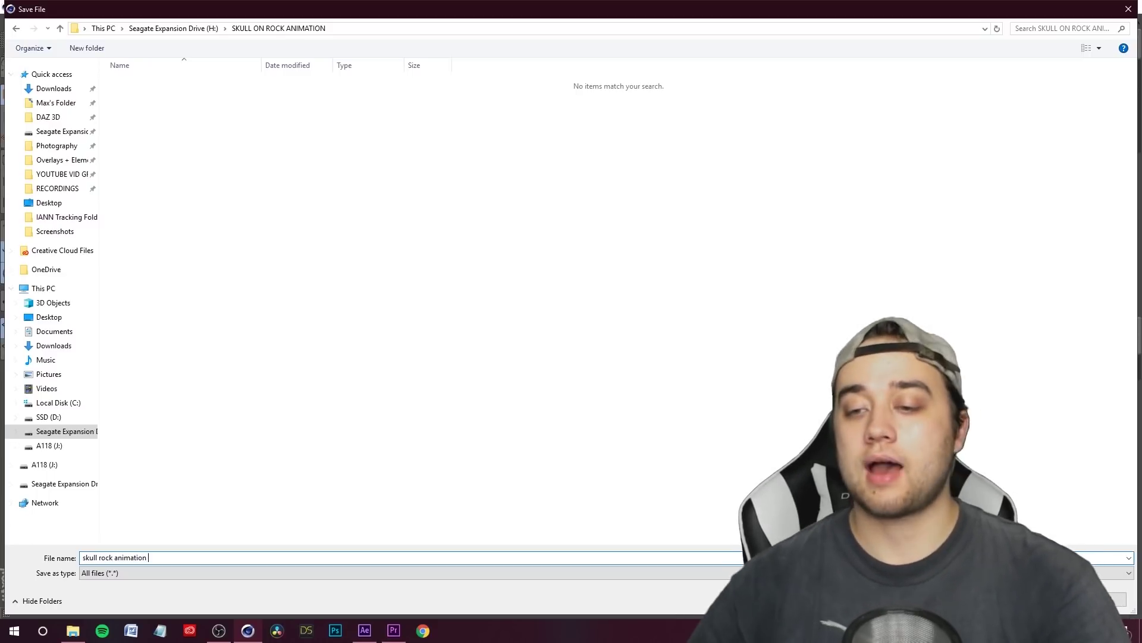
key(Return)
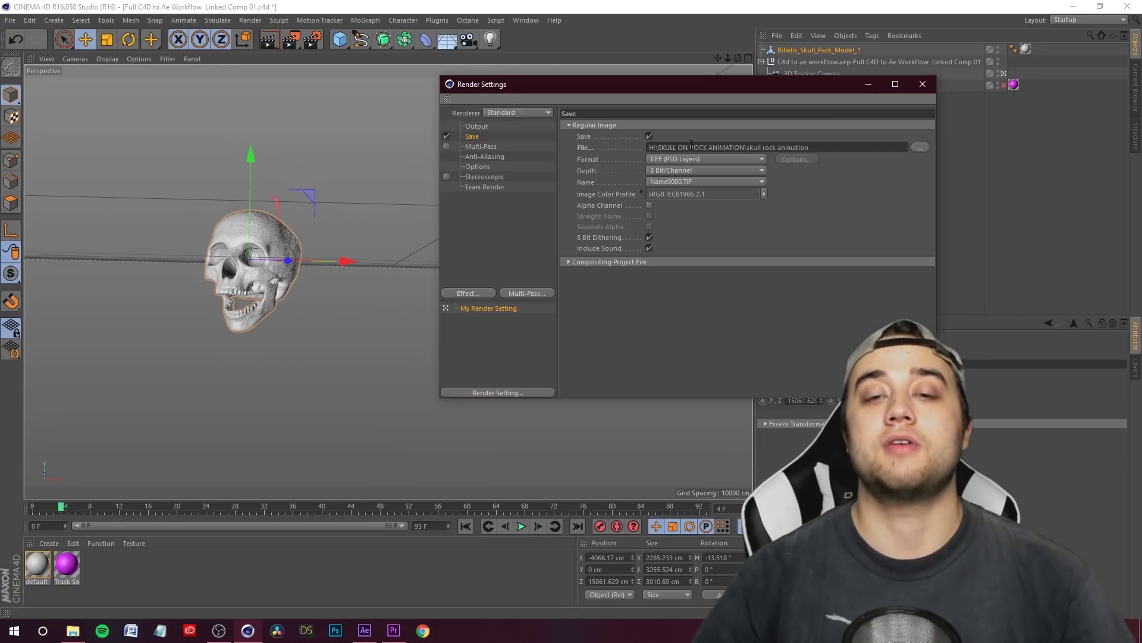
Step: Review the Multi-Pass, Anti-Aliasing and Options pages, close Render Settings, and scrub the animation
click(481, 146)
click(482, 156)
click(480, 166)
click(923, 84)
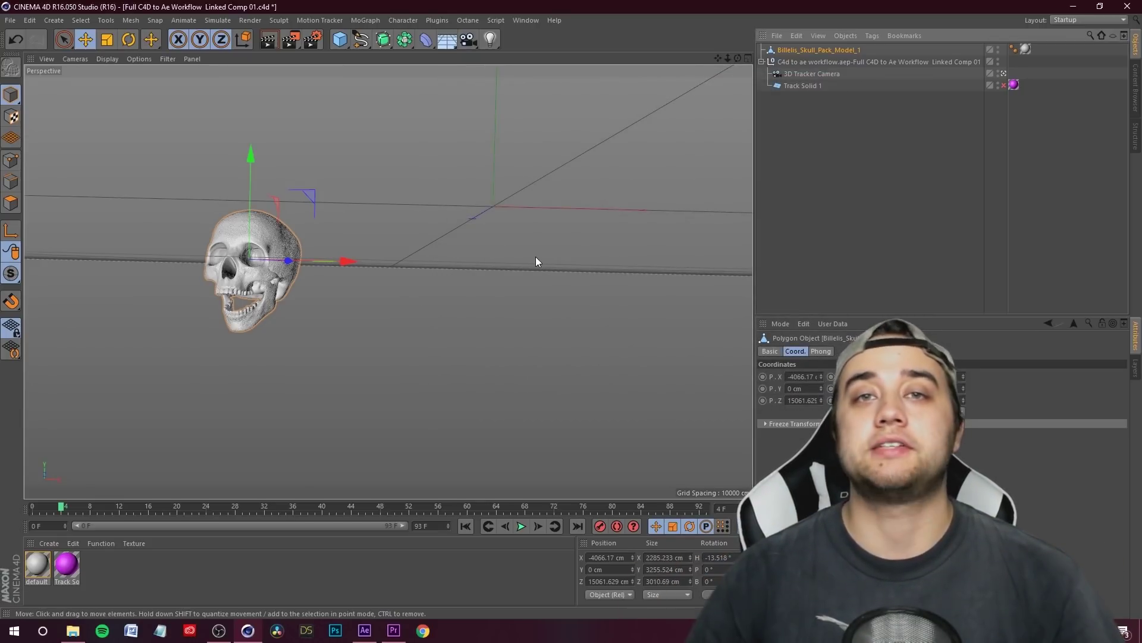
drag(62, 507, 26, 476)
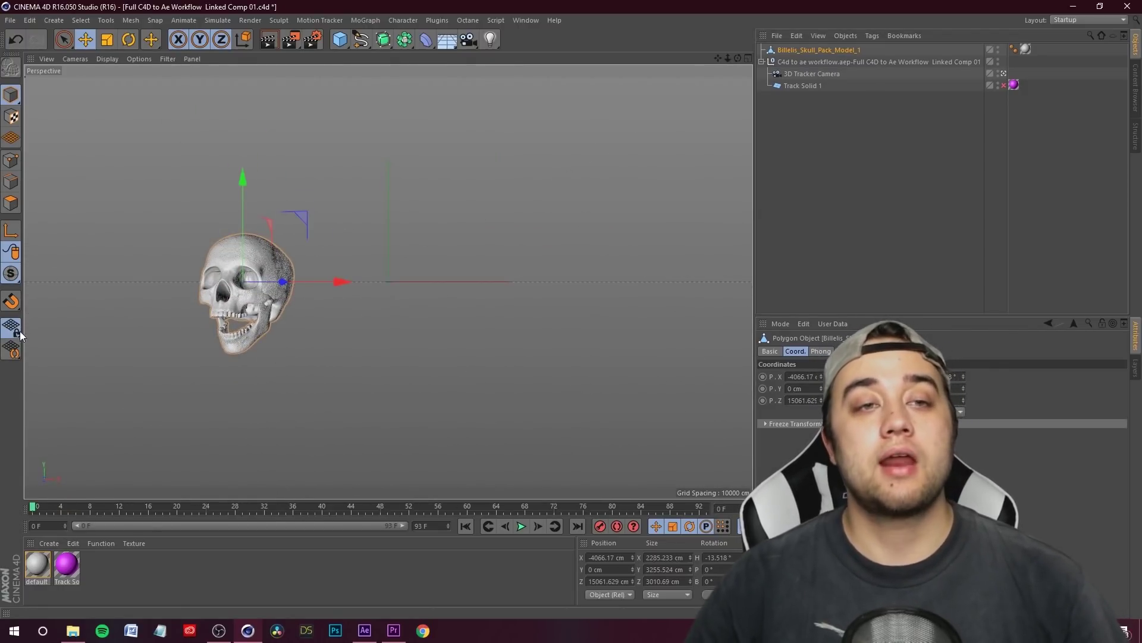
Step: Render the skull rock animation to the Picture Viewer and view the newest finished frame
click(293, 44)
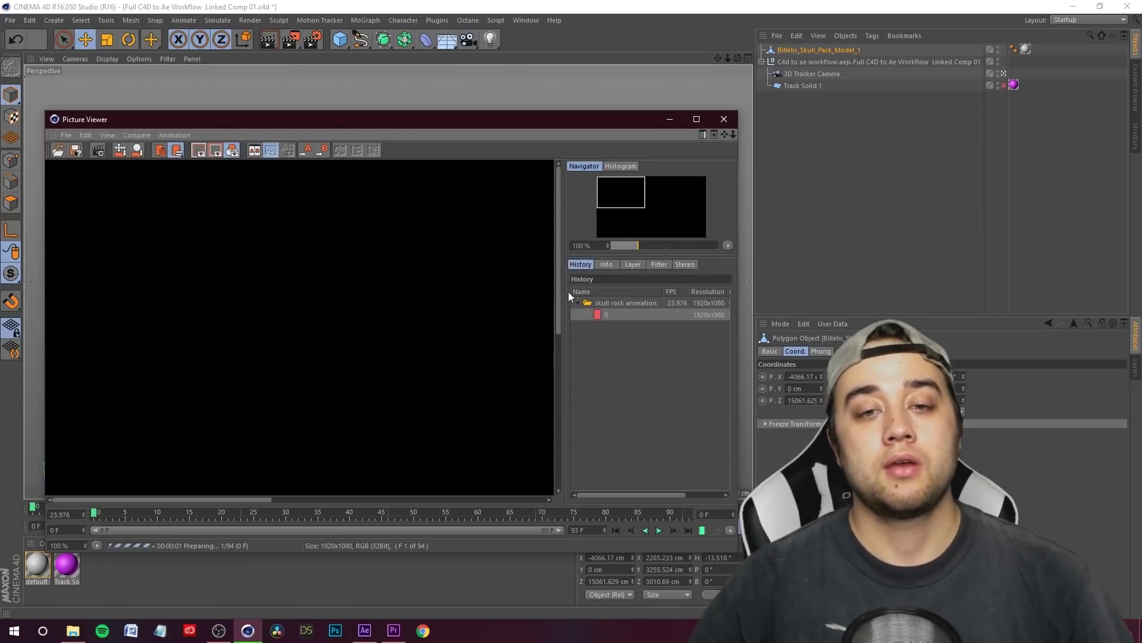
scroll(423, 357, down, 2)
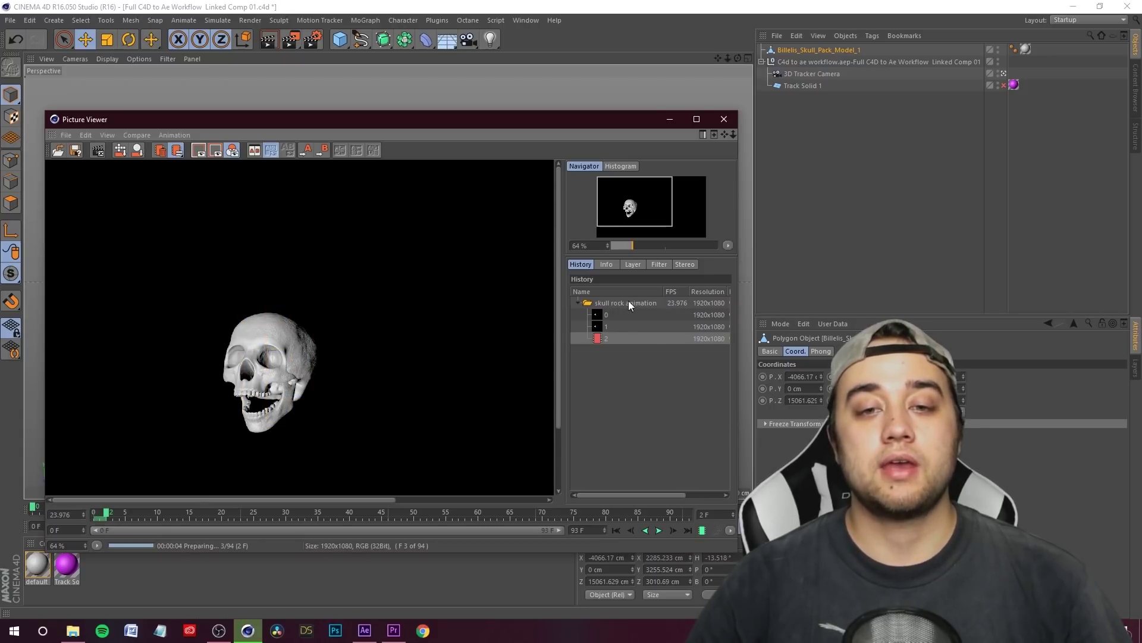
click(598, 305)
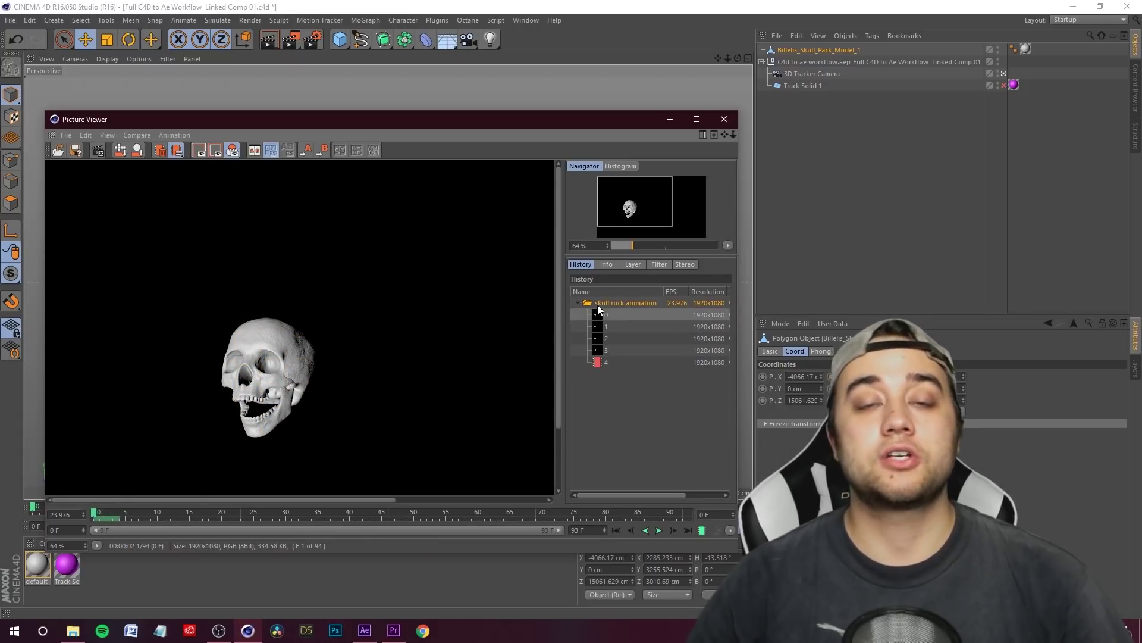
click(608, 377)
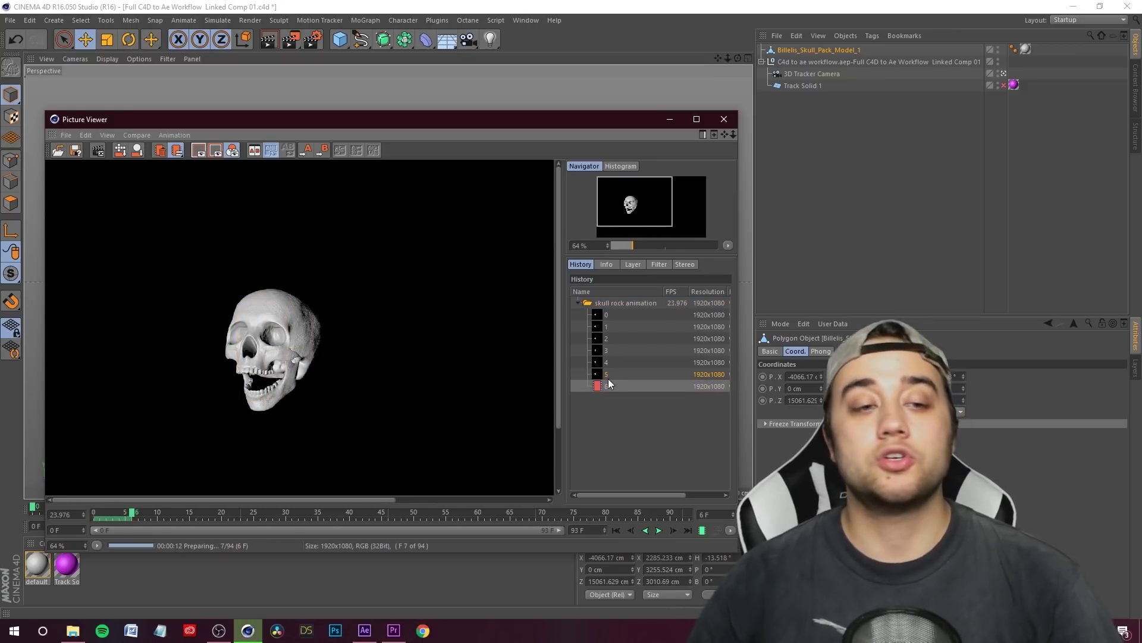
scroll(294, 375, down, 3)
scroll(294, 378, up, 2)
scroll(294, 379, down, 2)
scroll(294, 377, up, 1)
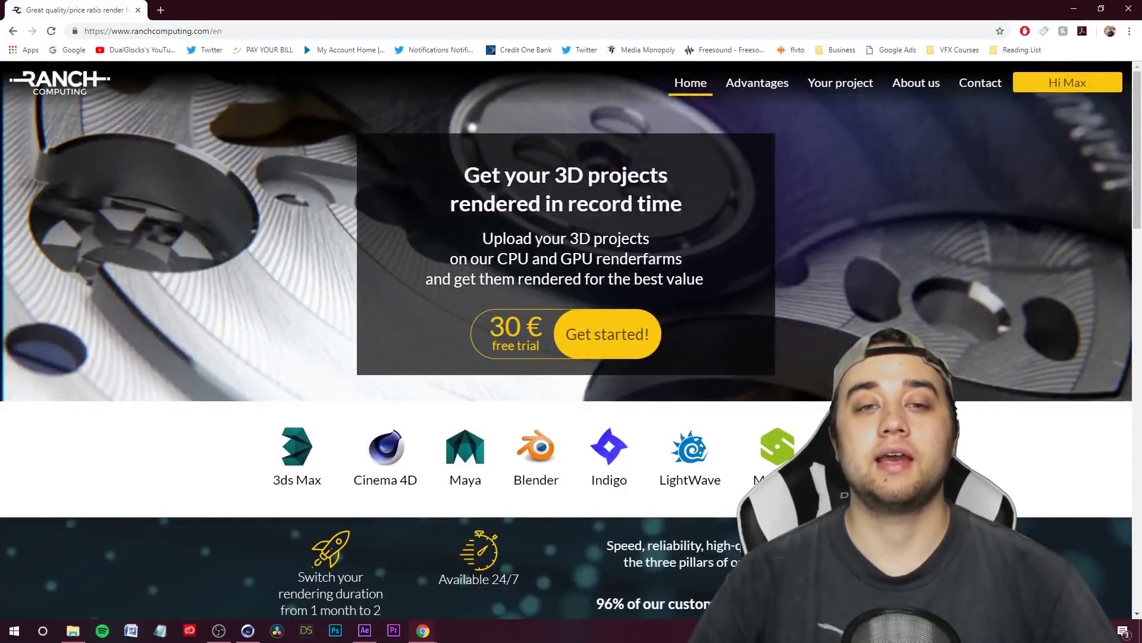
scroll(936, 268, down, 8)
scroll(936, 267, up, 8)
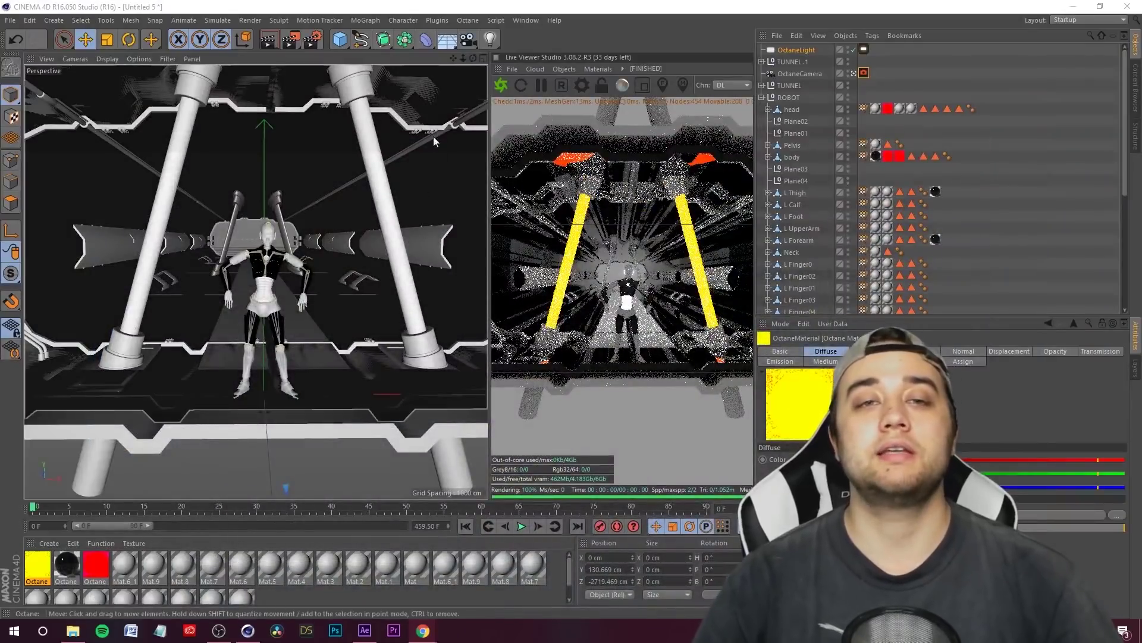
Step: Launch the RANCHecker plugin, dismiss its update error, and move its window aside
click(436, 21)
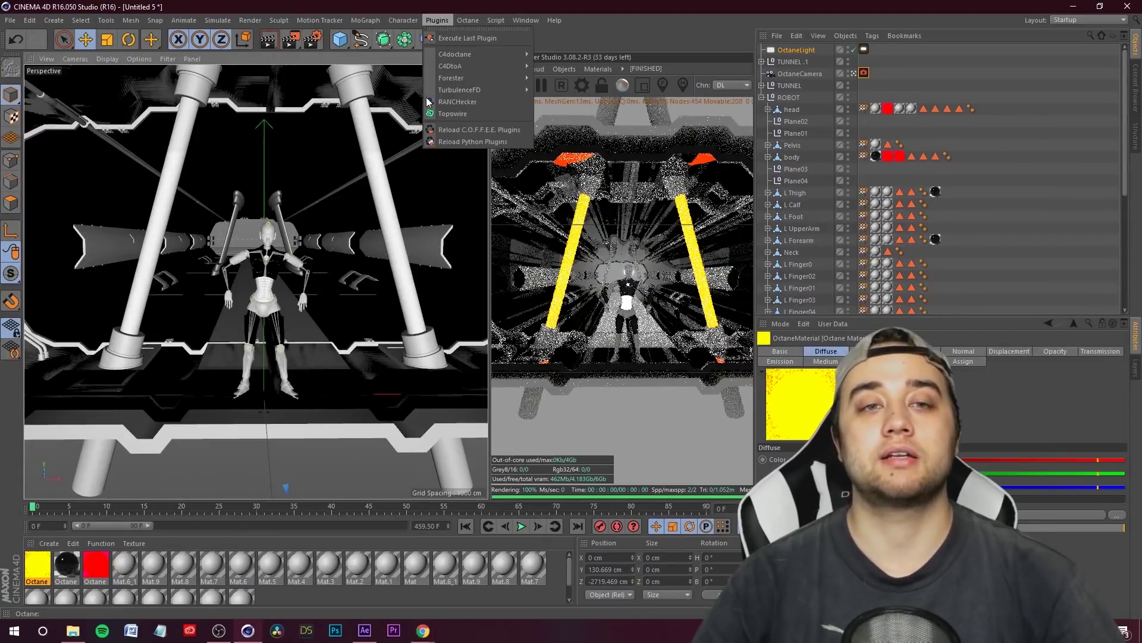
click(446, 101)
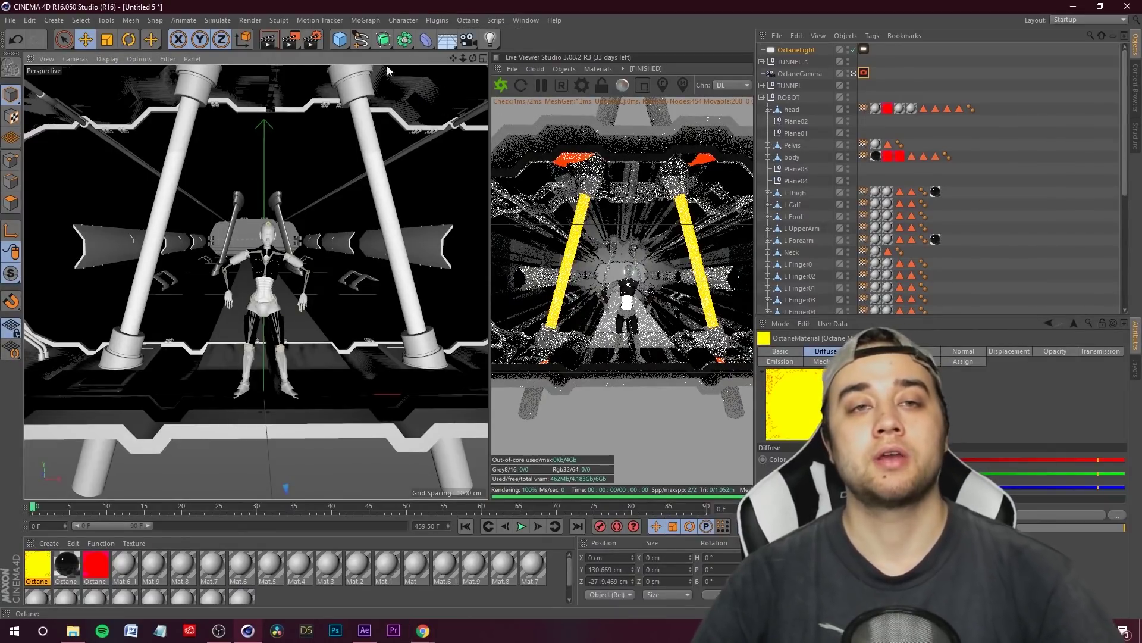
click(659, 360)
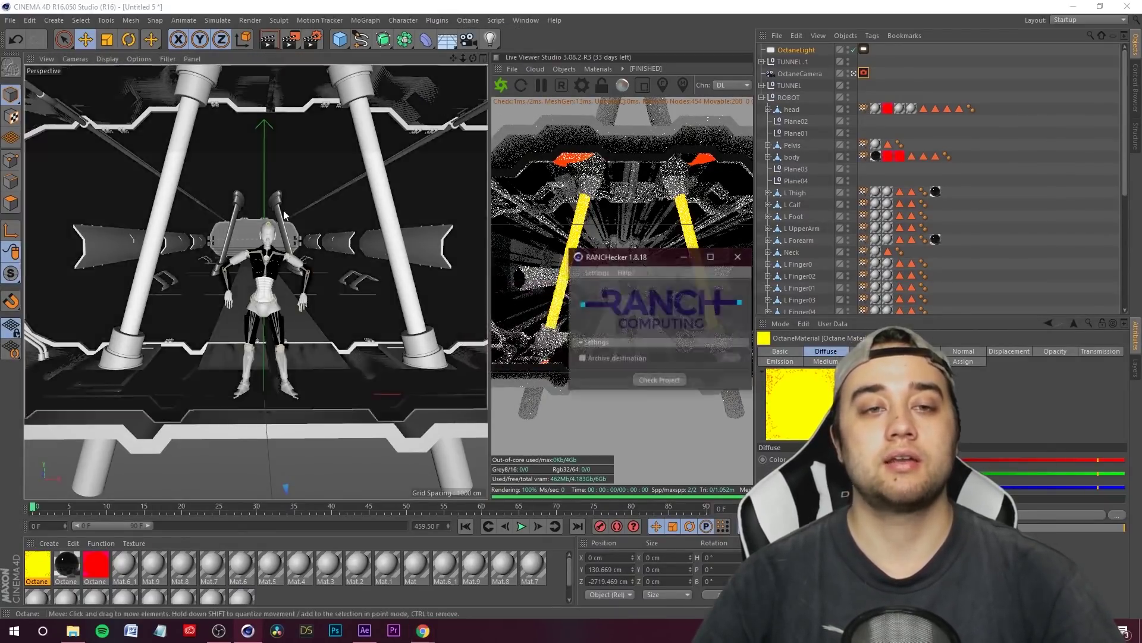
drag(636, 257, 373, 138)
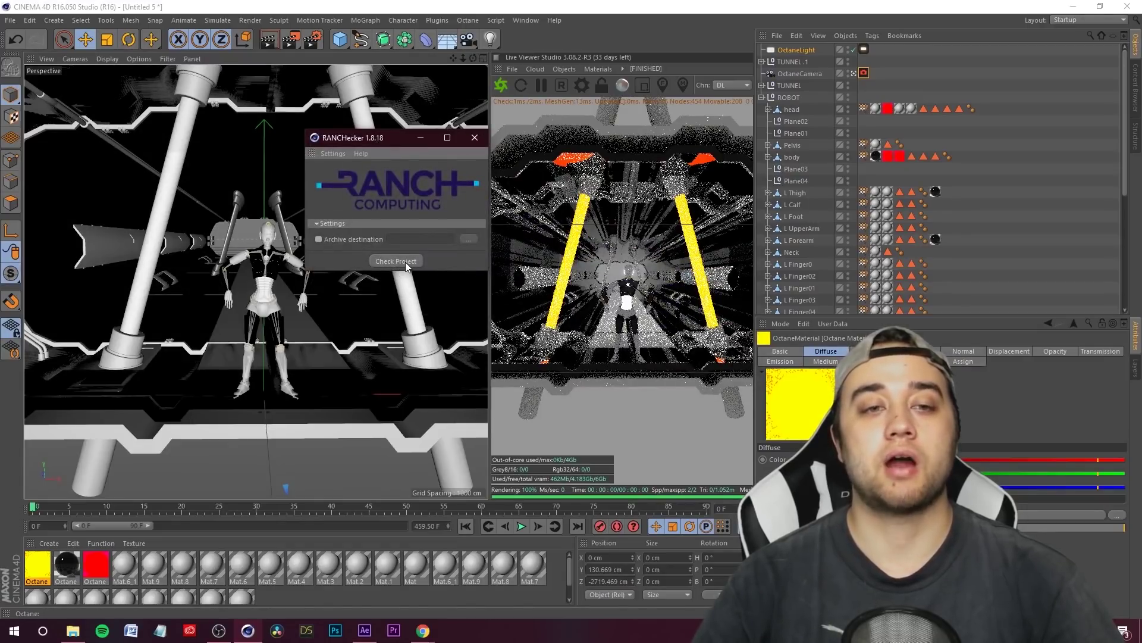
Step: Check the project (0 errors, 2 warnings), close the log, and bring up the Ranch Computing site
click(409, 263)
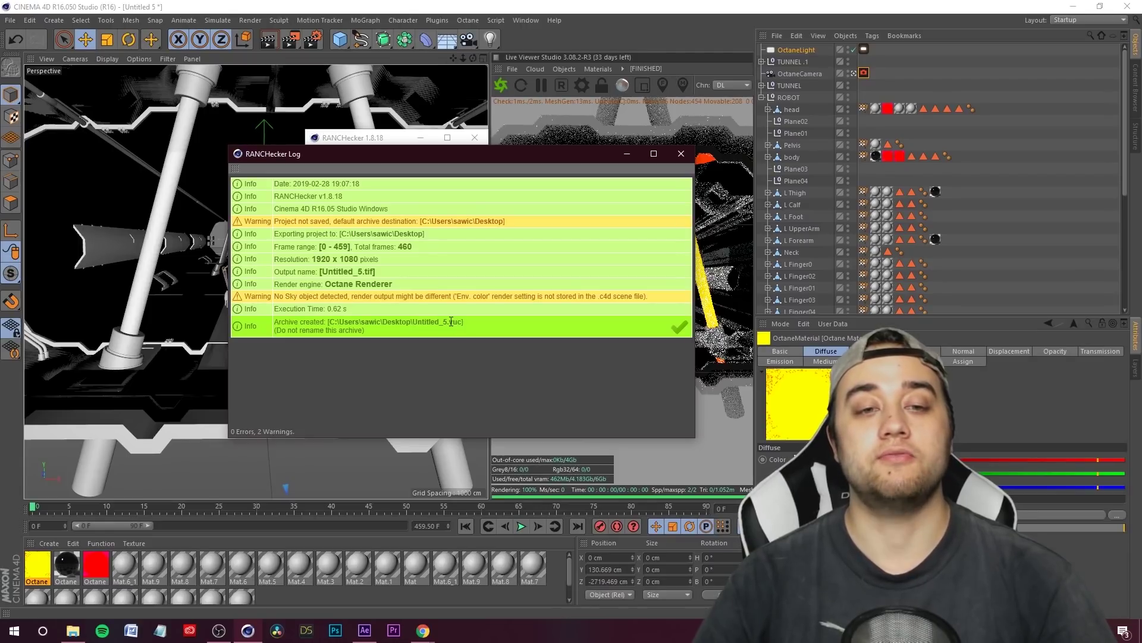
click(688, 158)
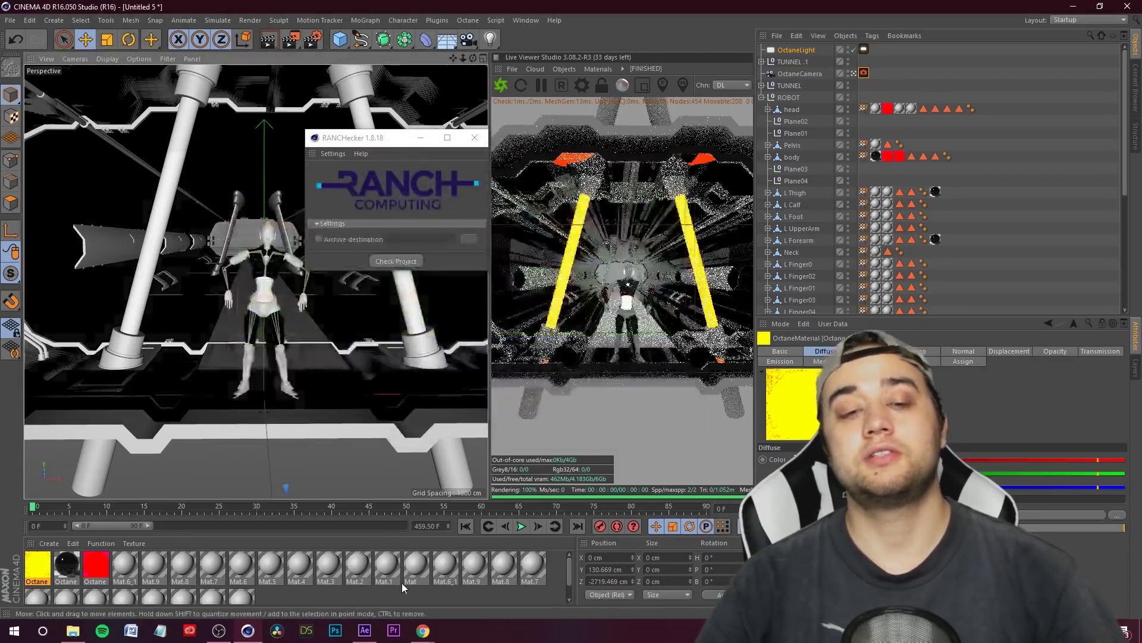
mouse_move(432, 637)
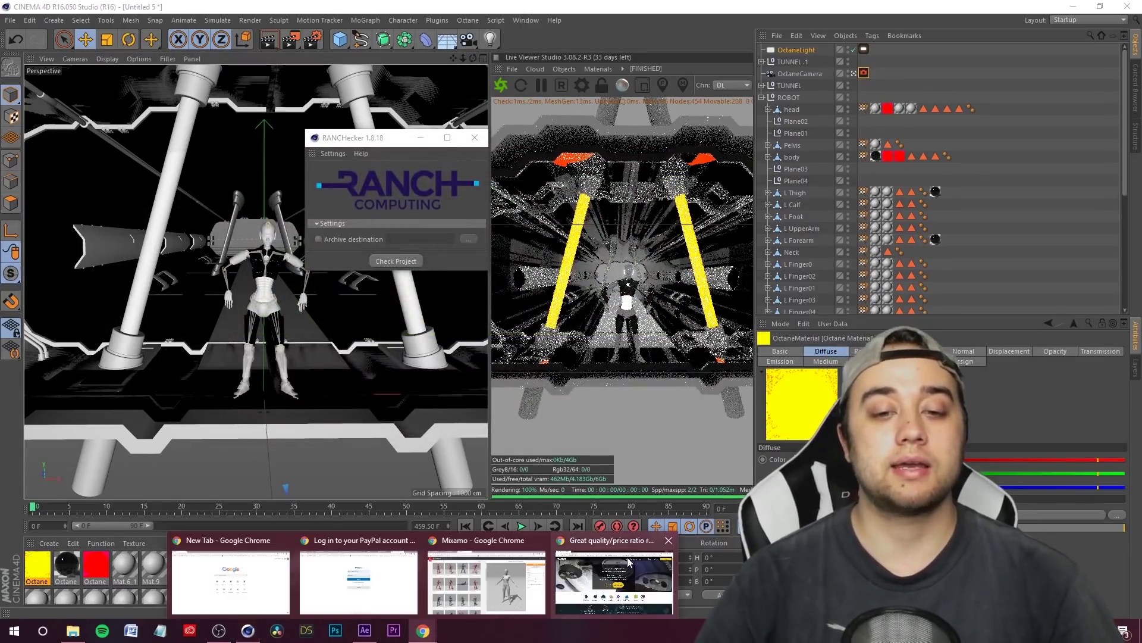
click(615, 581)
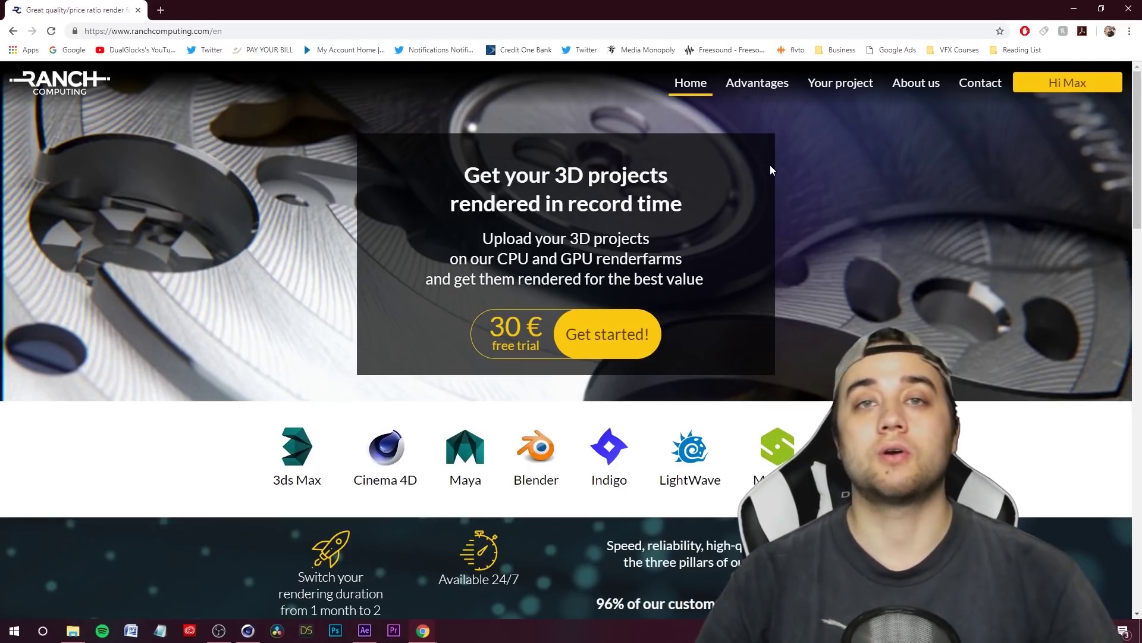
mouse_move(981, 83)
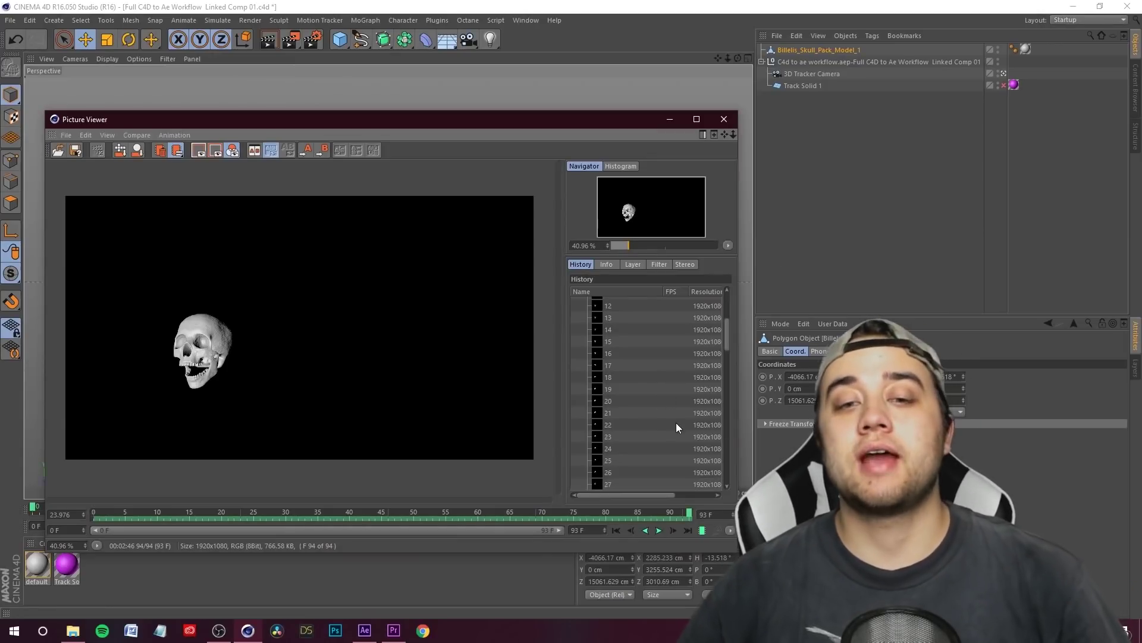
Step: Show the After Effects Project panel and open File Explorer on the 94 rendered frames
click(670, 119)
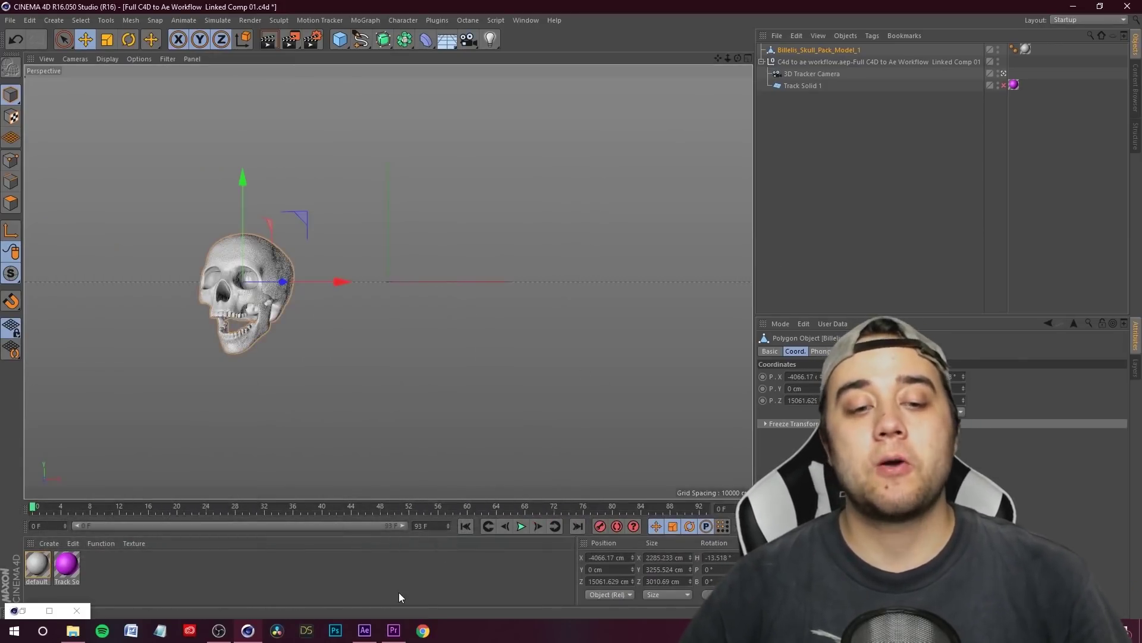
click(365, 631)
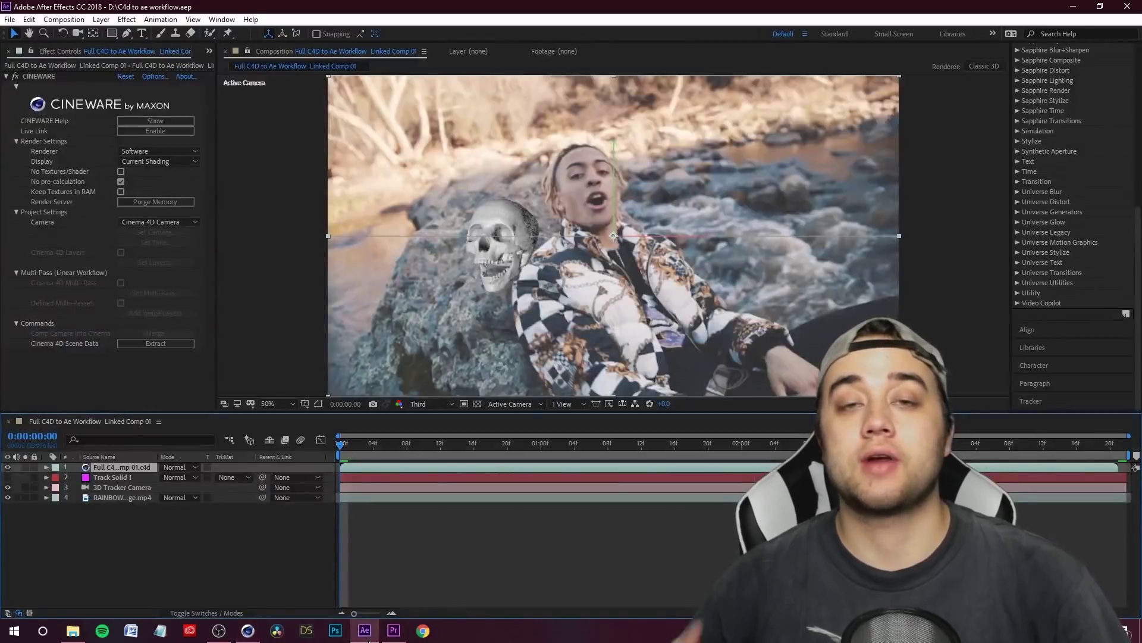
click(207, 51)
click(236, 66)
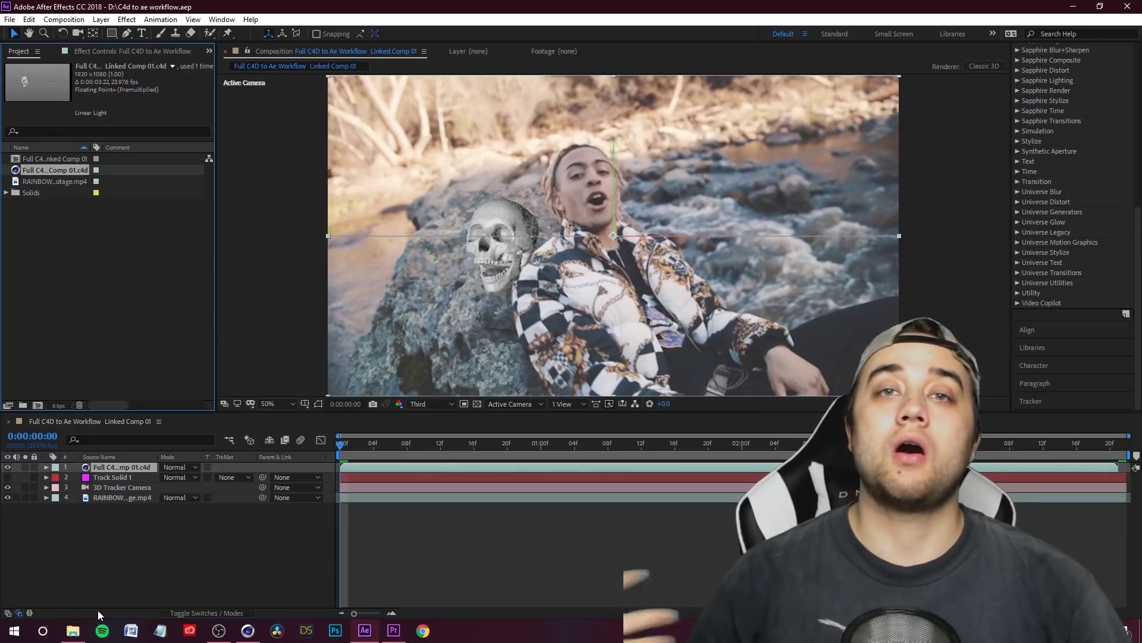
click(72, 630)
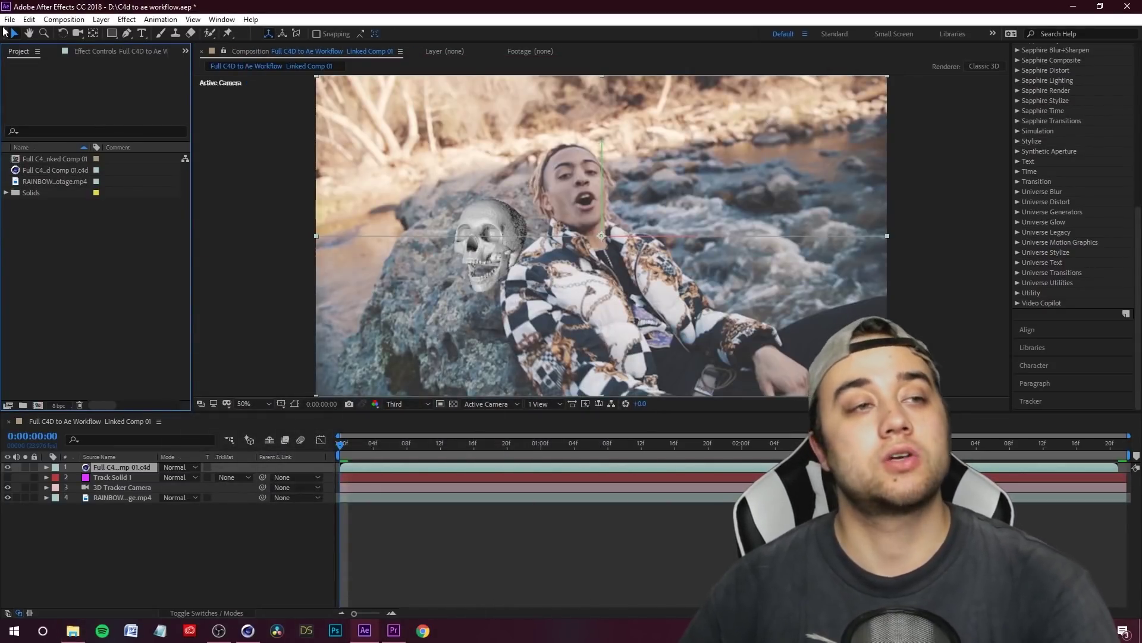
Step: Import Multiple Files from drive H's SKULL ON ROCK ANIMATION folder, choosing frame 0000 as a TIFF sequence
click(9, 20)
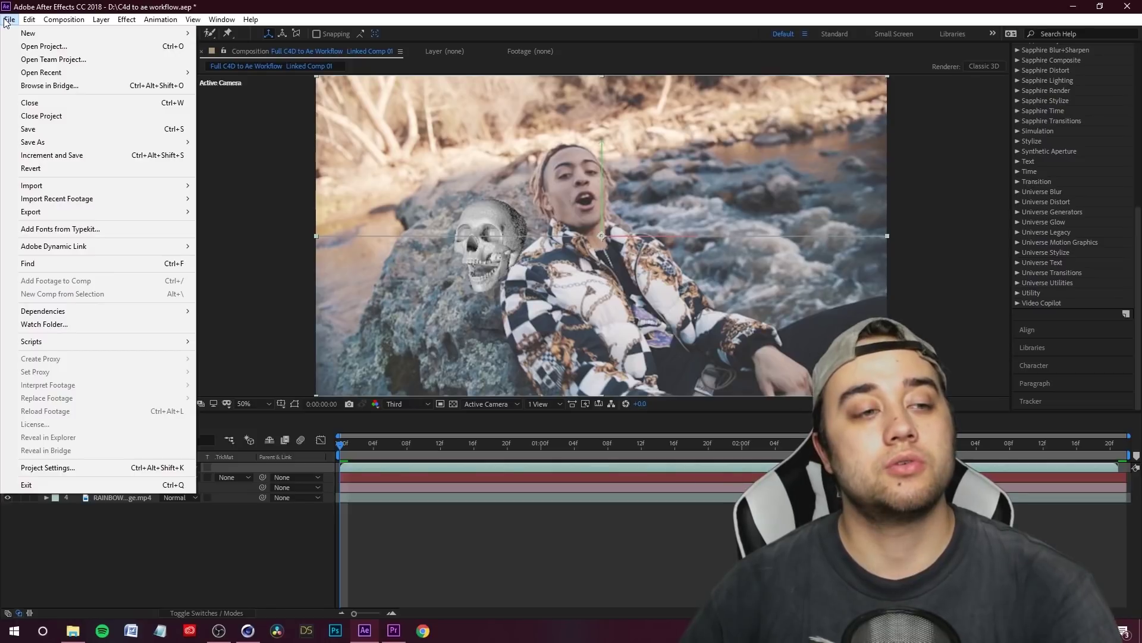
mouse_move(116, 182)
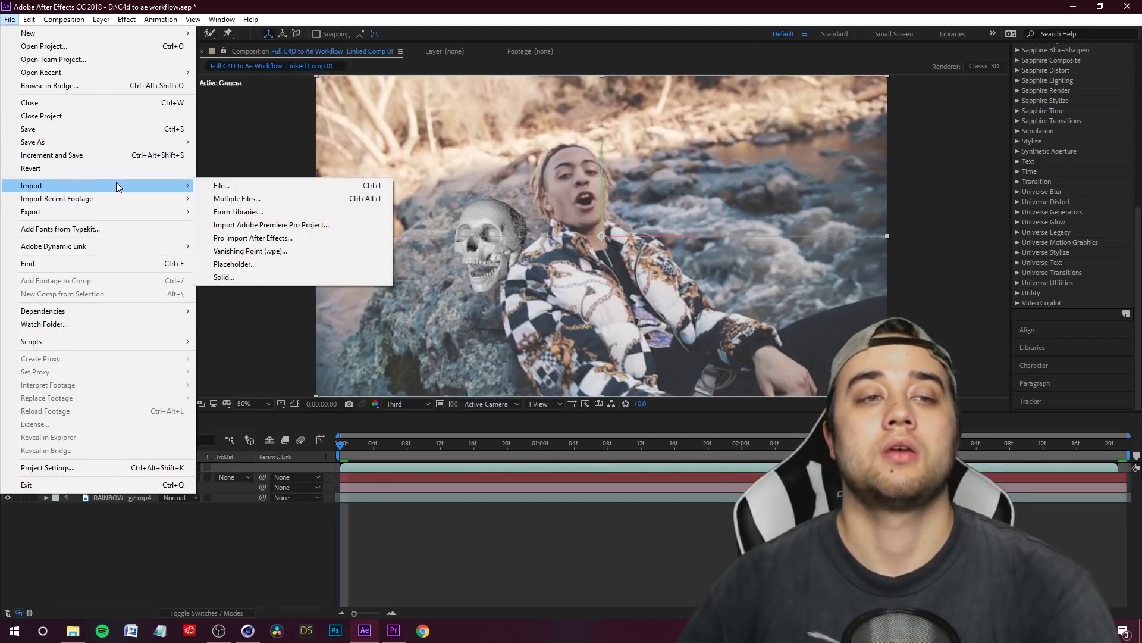
click(232, 199)
drag(175, 37, 457, 52)
click(338, 274)
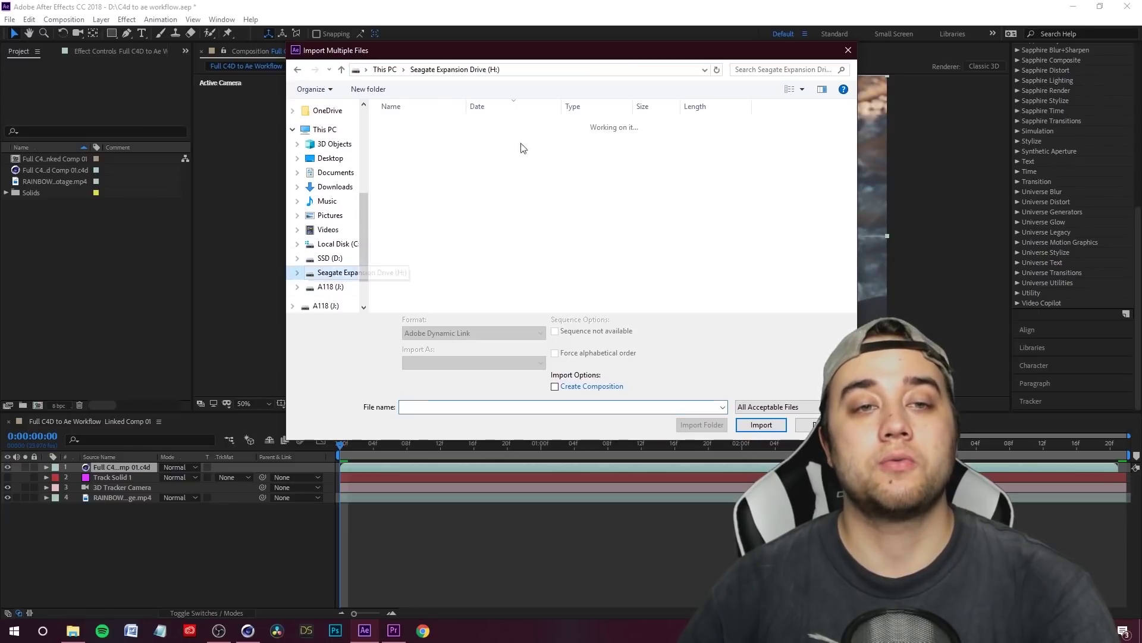
double_click(581, 124)
scroll(777, 232, down, 3)
scroll(773, 238, up, 3)
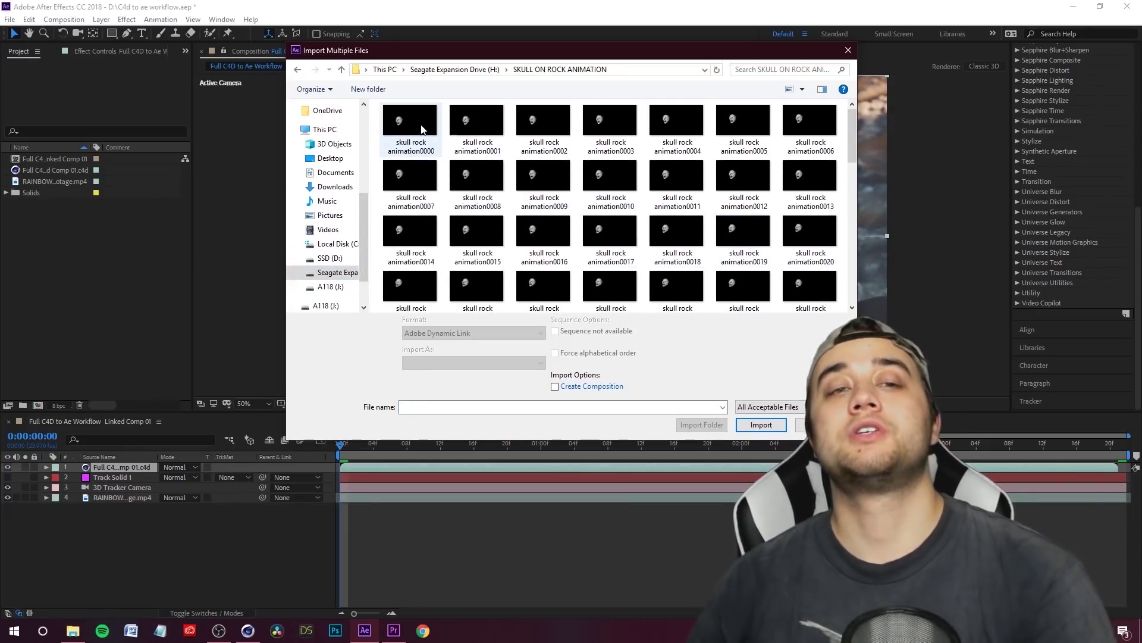
click(410, 122)
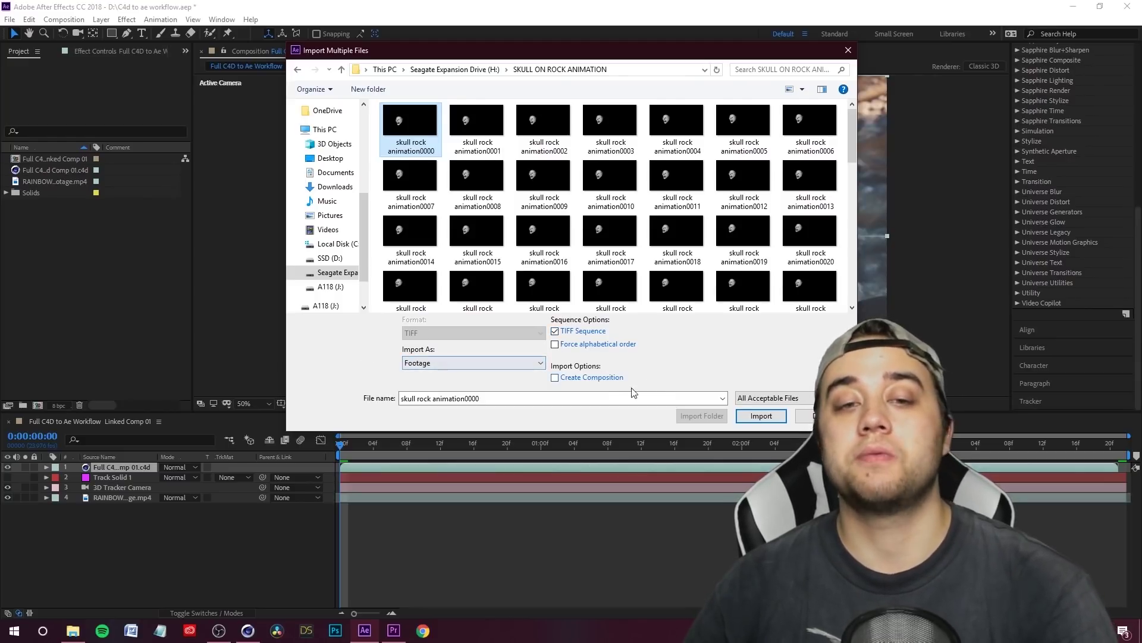
Step: Import the skull TIFF sequence, place it as the top comp layer, and preview the playback
click(761, 415)
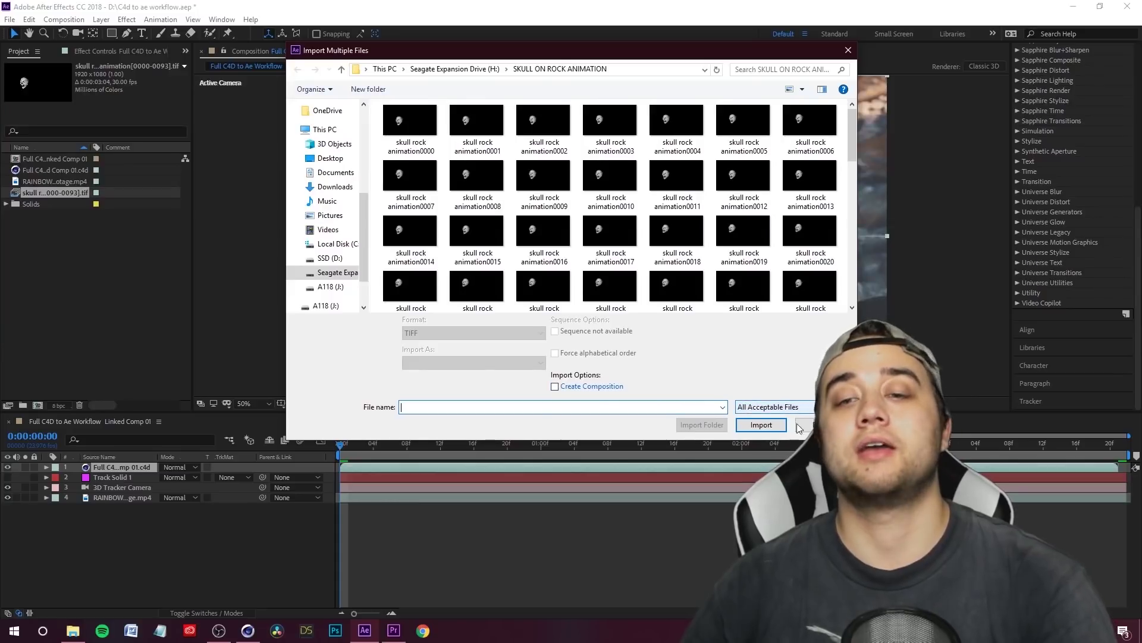
click(813, 426)
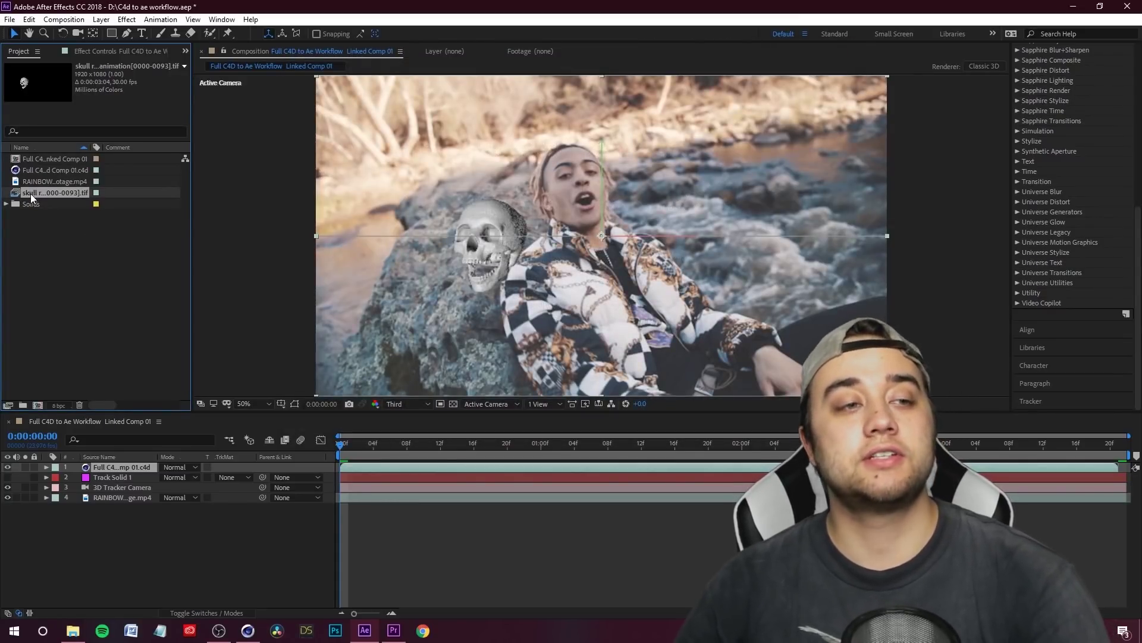
drag(37, 194, 124, 464)
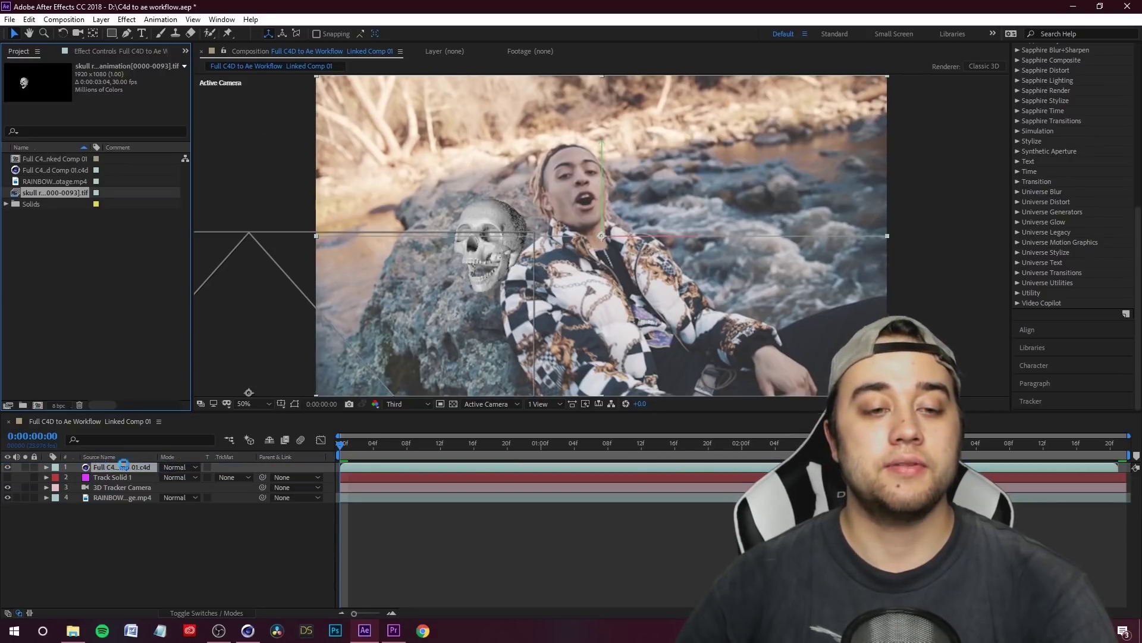
drag(345, 445, 432, 445)
key(space)
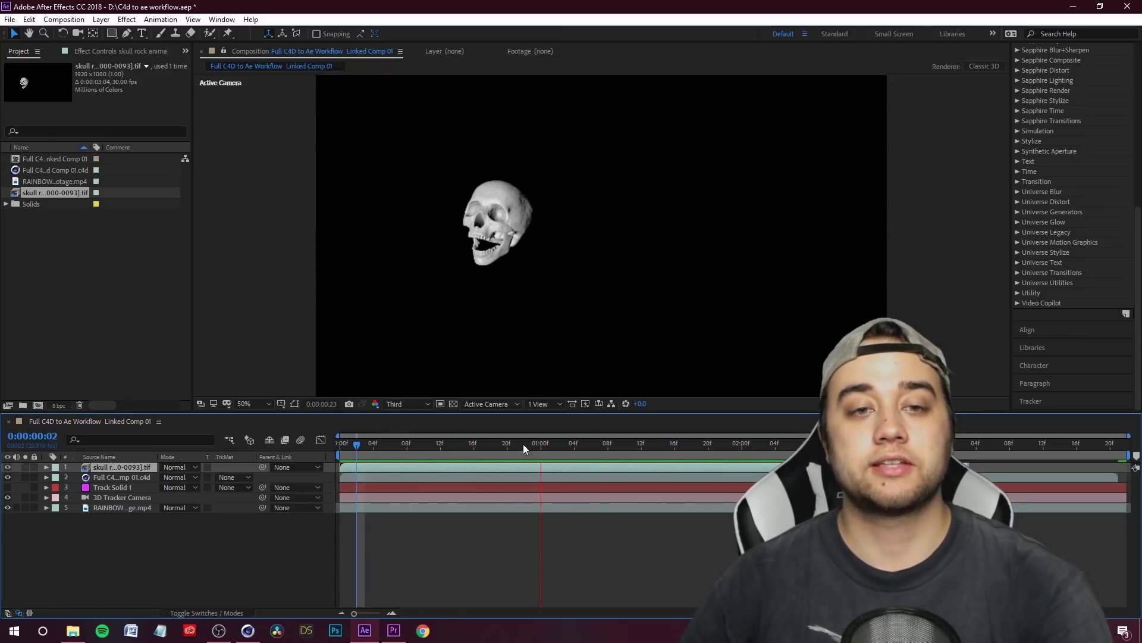
Step: Stop playback, then try a lightening blend mode on the skull layer and undo it
key(space)
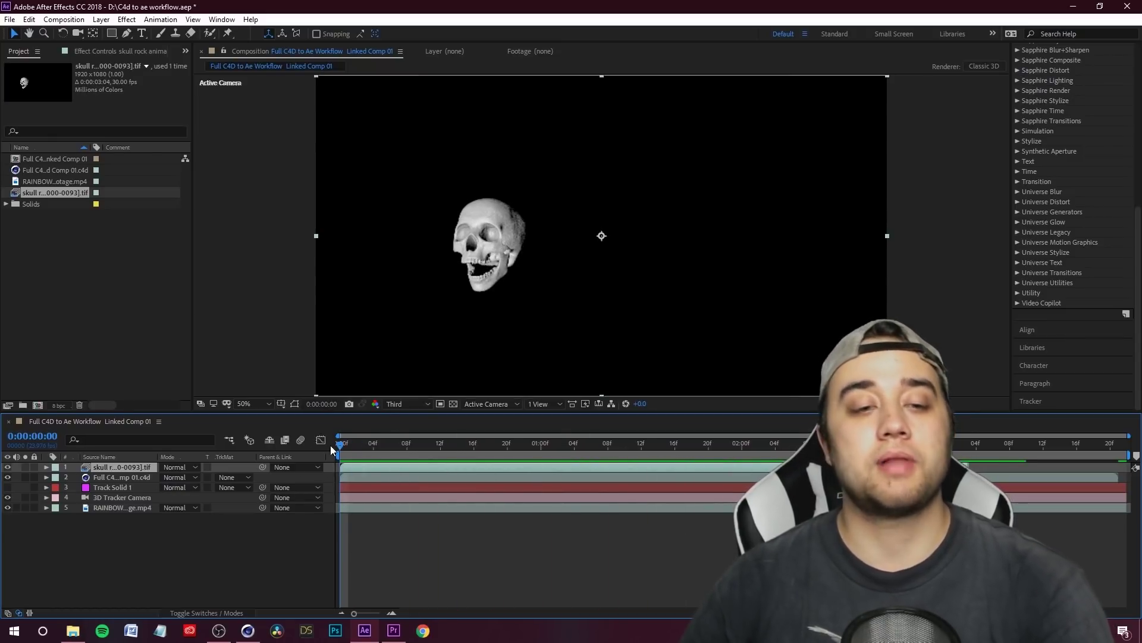
click(177, 468)
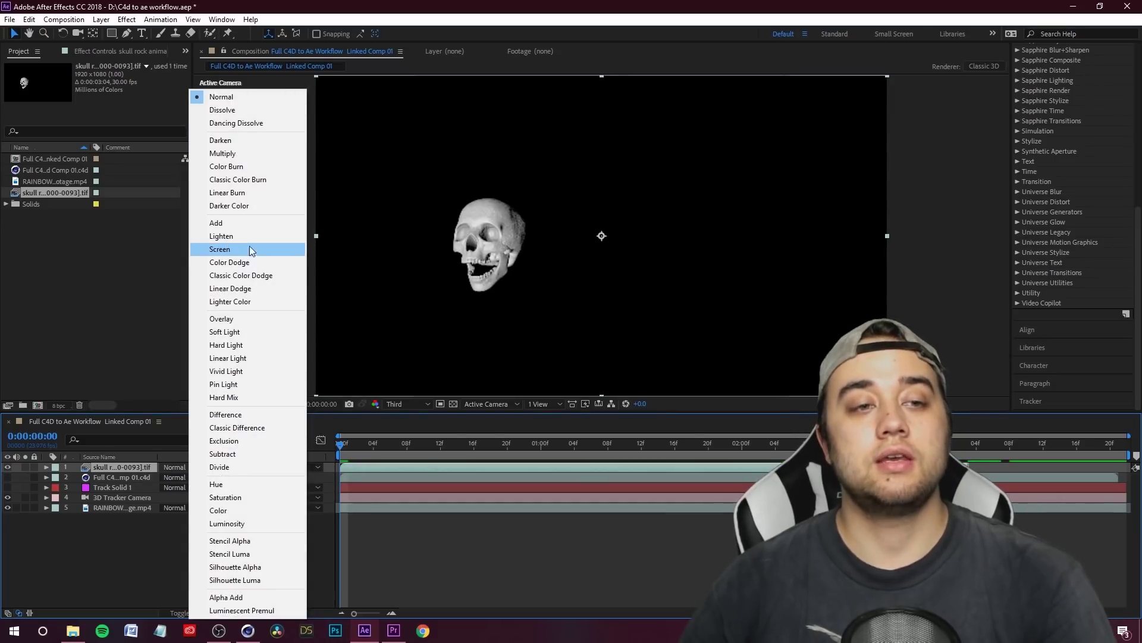
click(297, 249)
key(ctrl+z)
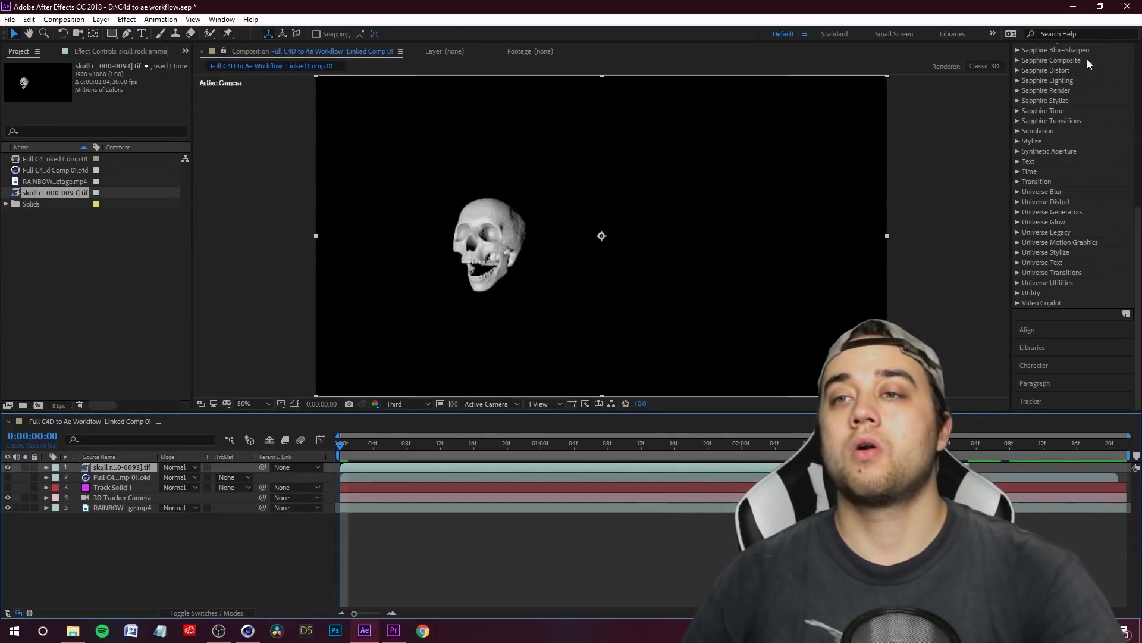
Step: Apply Color Key to the skull layer, keying out the black with tolerance 42 and feather 10
scroll(1089, 64, up, 10)
click(1046, 120)
text(co)
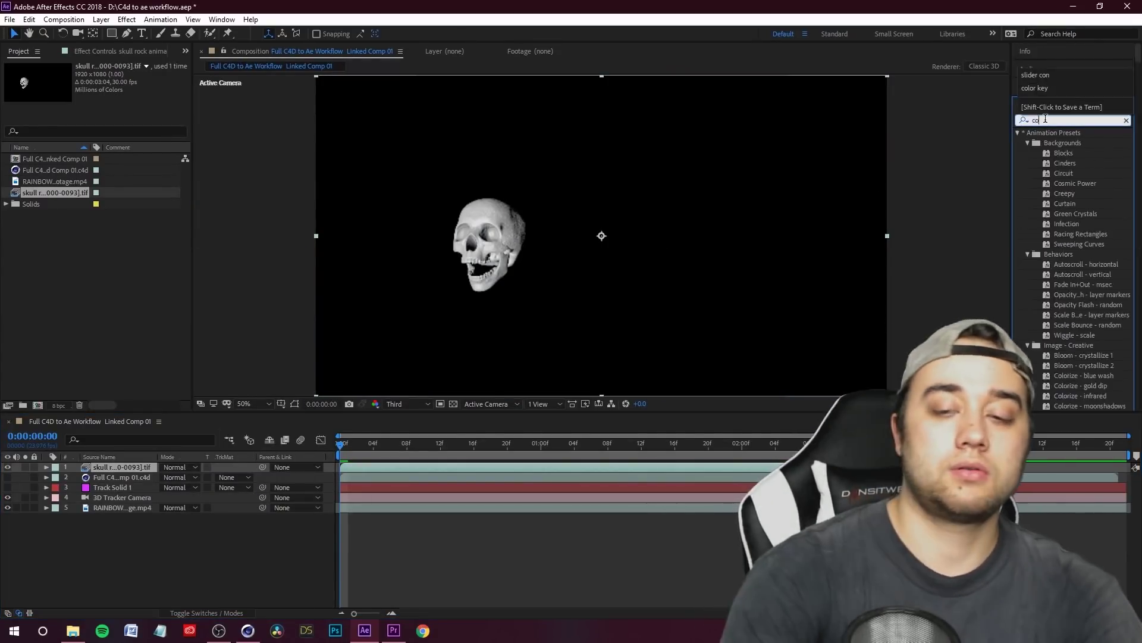
text(lor)
drag(1061, 400, 117, 468)
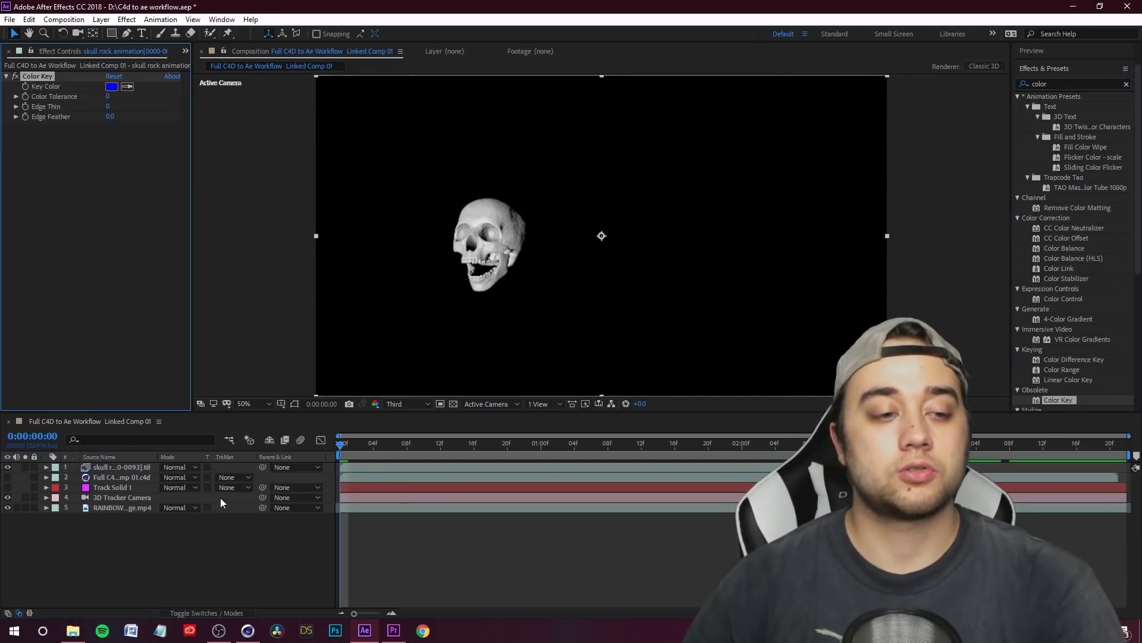
click(127, 87)
click(423, 237)
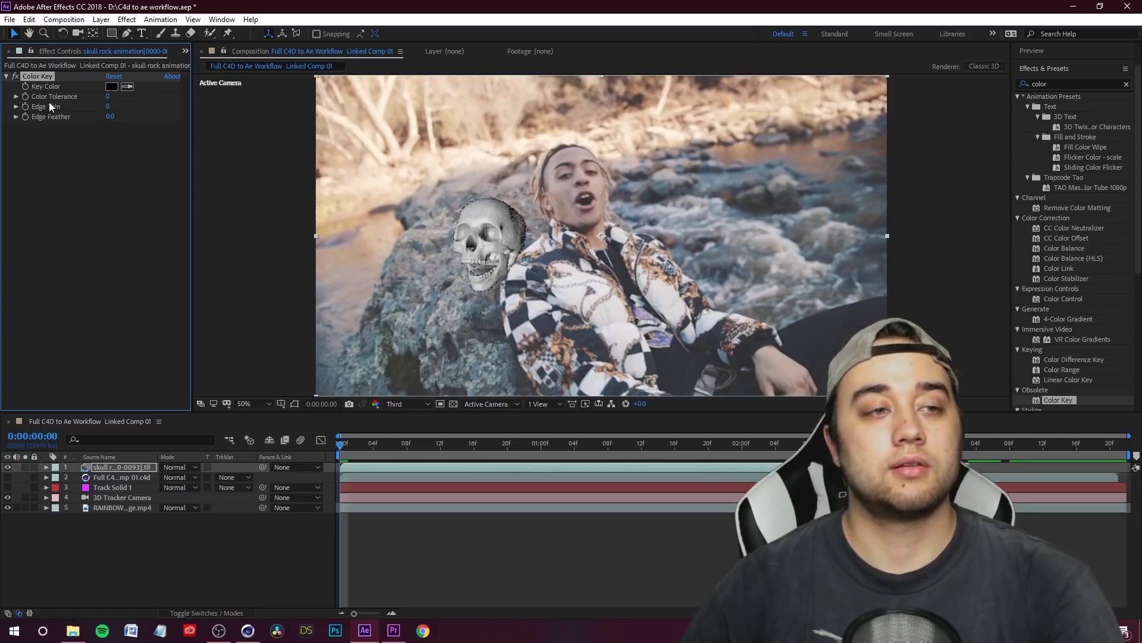
drag(75, 114, 34, 112)
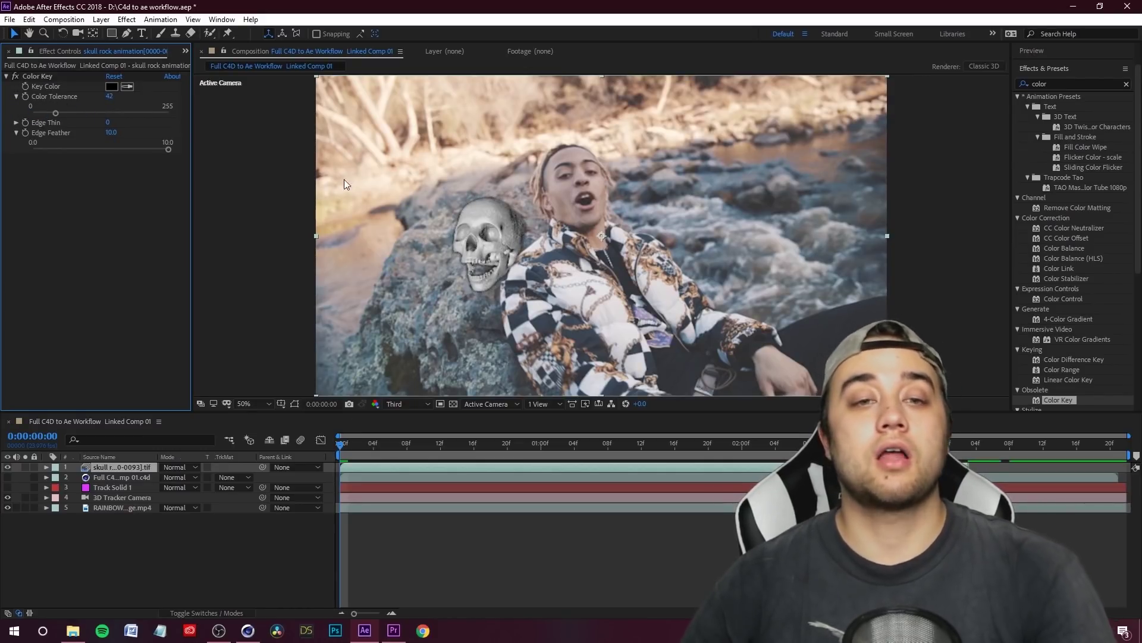
click(248, 630)
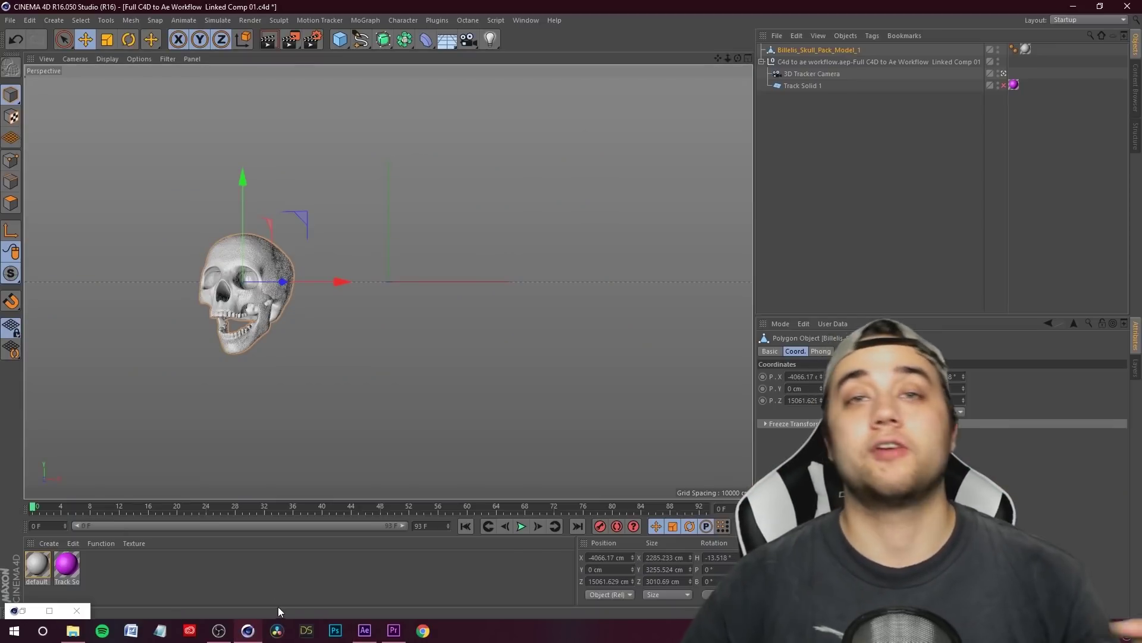
Step: Enable Alpha Channel in Cinema 4D's render save settings for the TIFF output
click(311, 40)
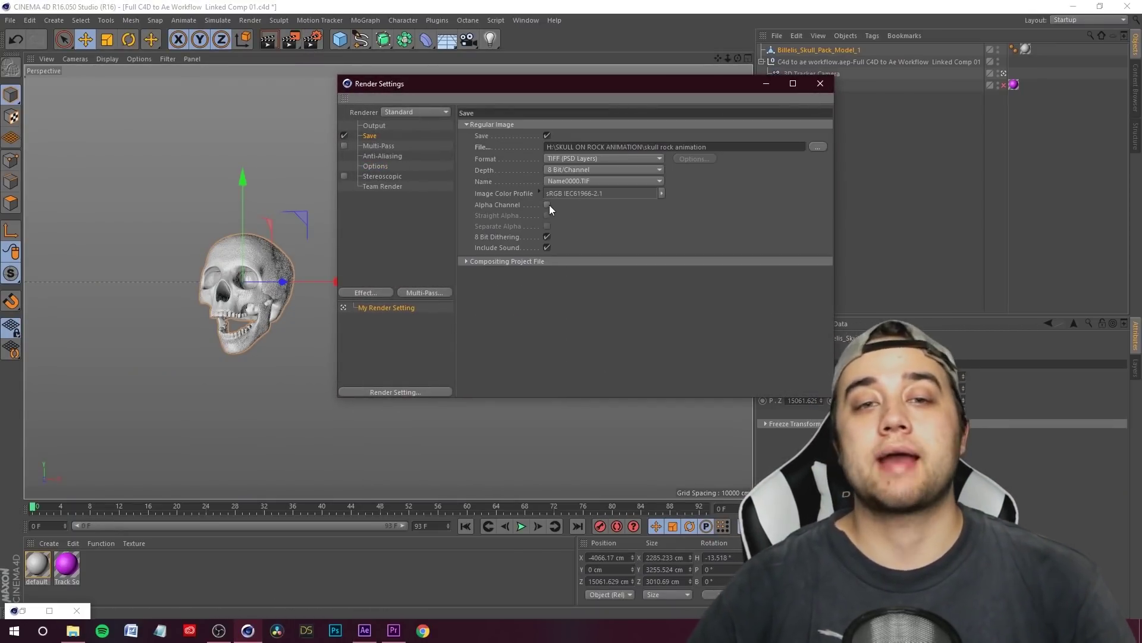
click(547, 205)
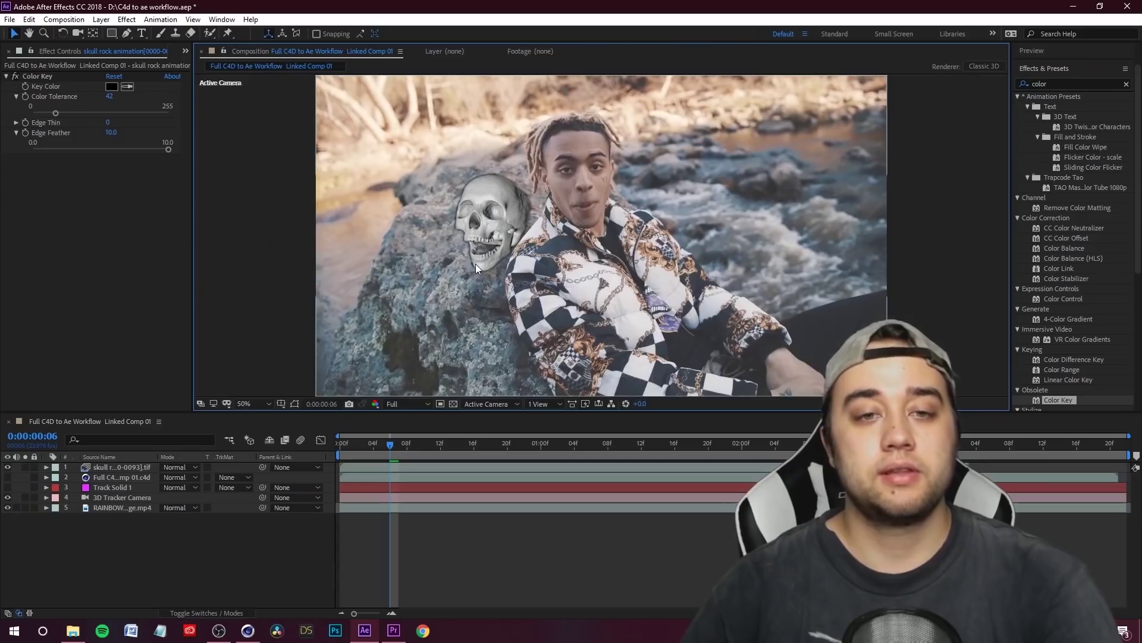
scroll(505, 248, down, 2)
scroll(520, 239, up, 2)
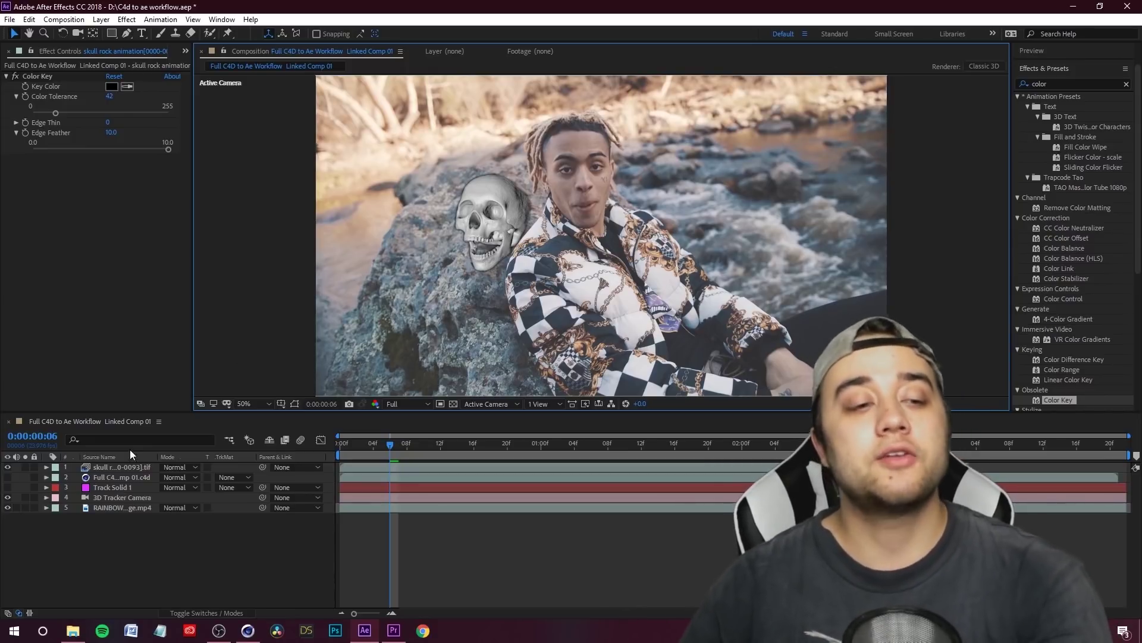
Step: Toggle the skull layer's visibility to compare, then save the After Effects project
click(111, 466)
click(7, 467)
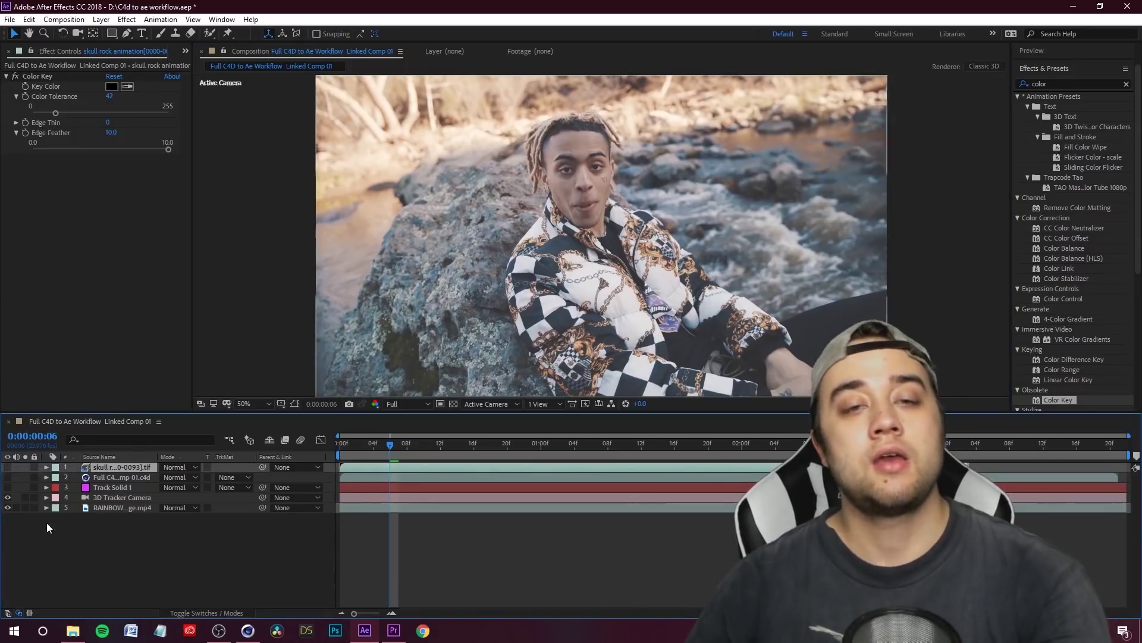
click(7, 467)
click(10, 19)
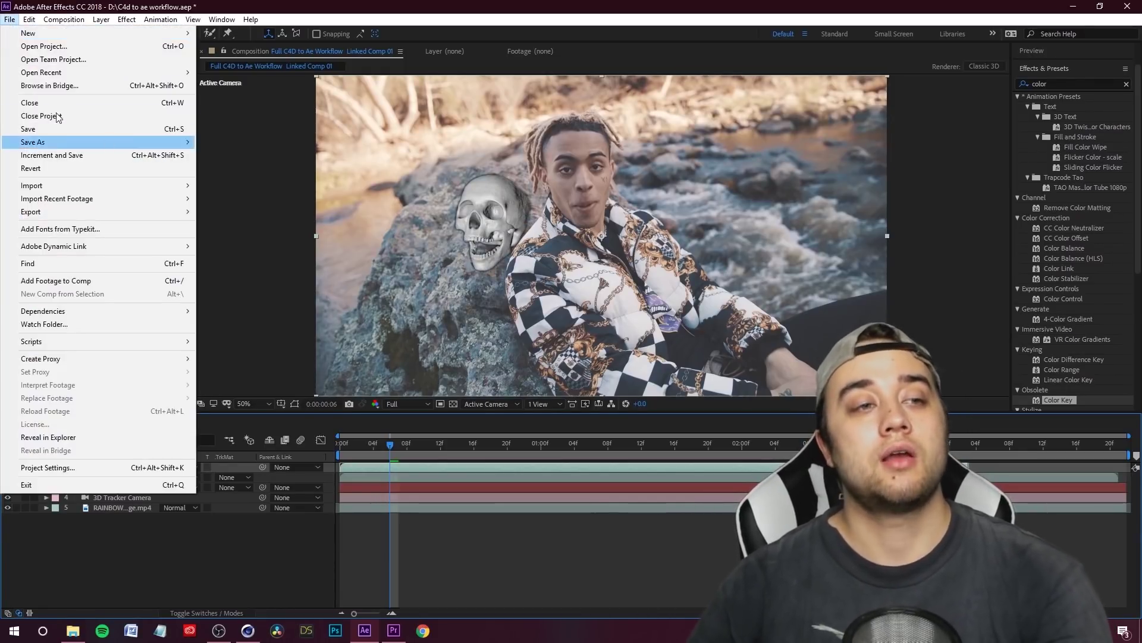
click(36, 129)
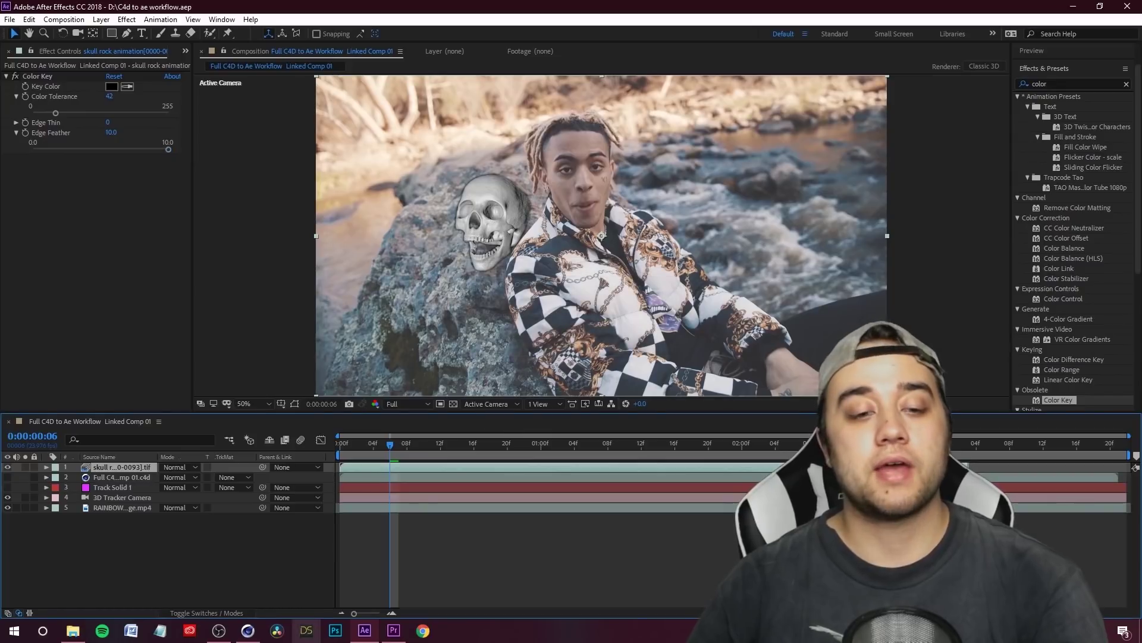
Step: Switch applications and bring up the Open File dialog
click(392, 633)
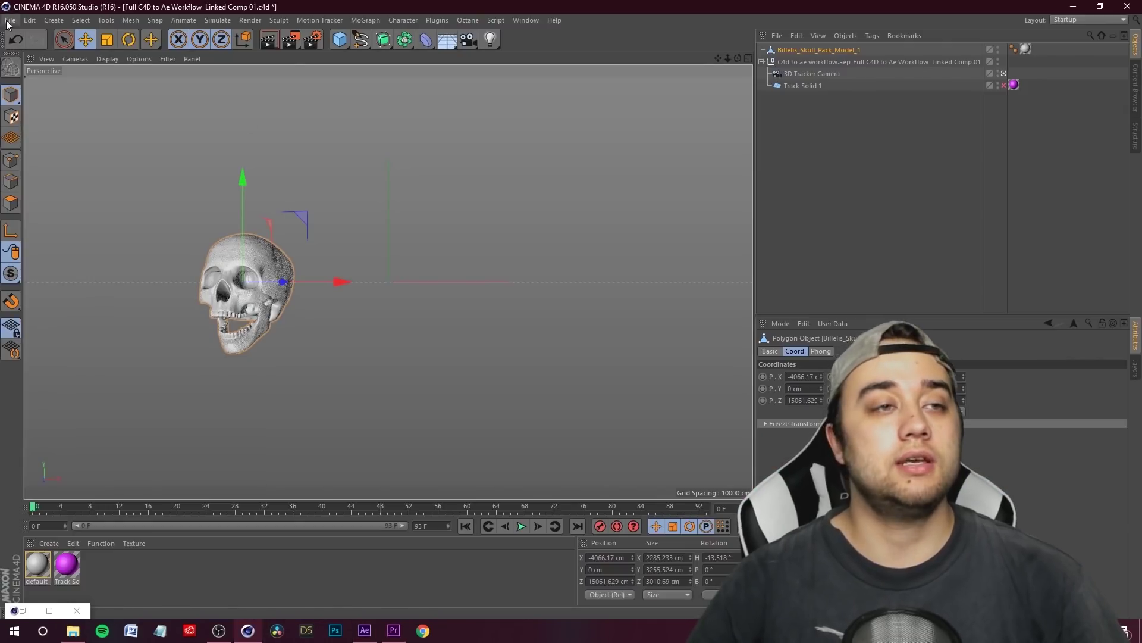
click(10, 20)
click(49, 88)
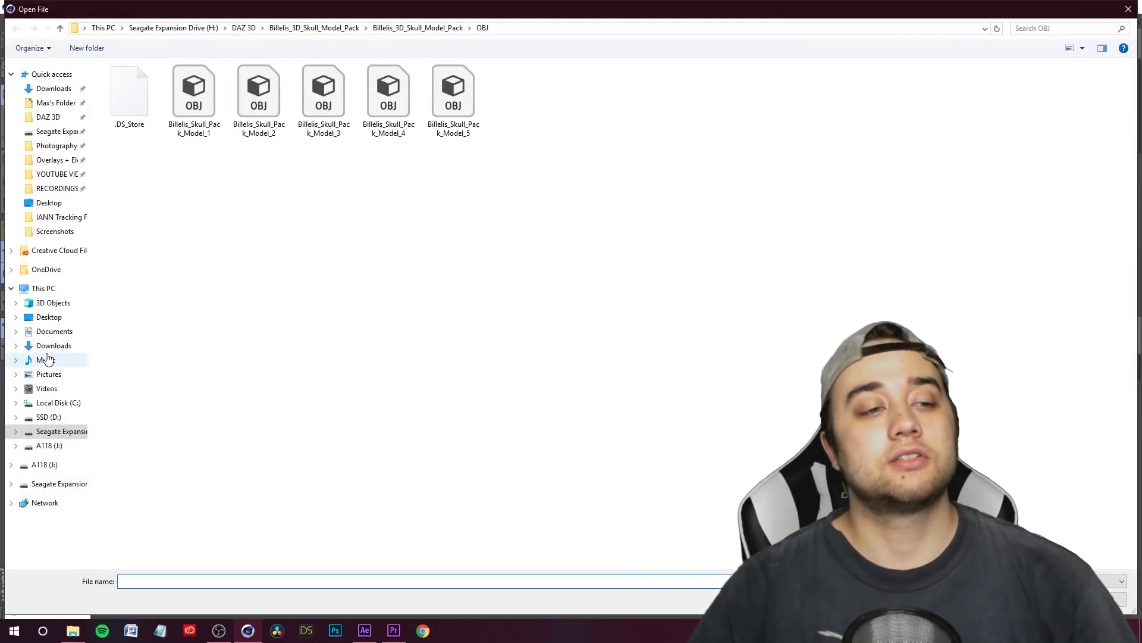
Step: Browse the DAZ 3D folder to open PK ARCH SCENE.c4d
click(47, 116)
scroll(654, 418, down, 1)
scroll(369, 434, down, 10)
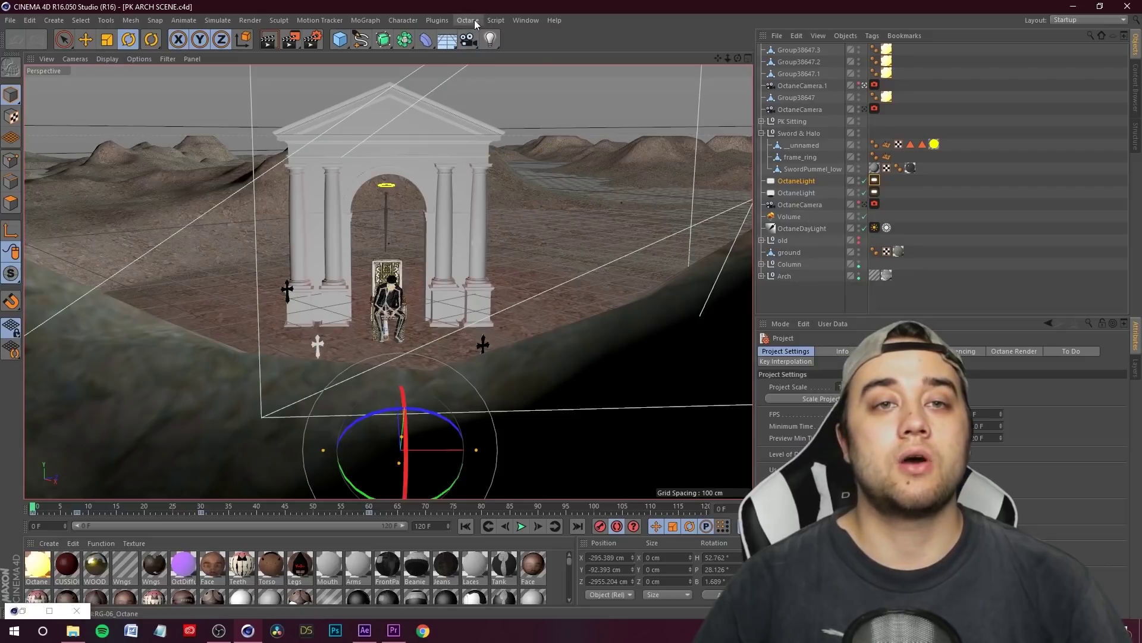
Step: Open the Octane Live Viewer and move it down-right to reveal the arch scene
click(475, 21)
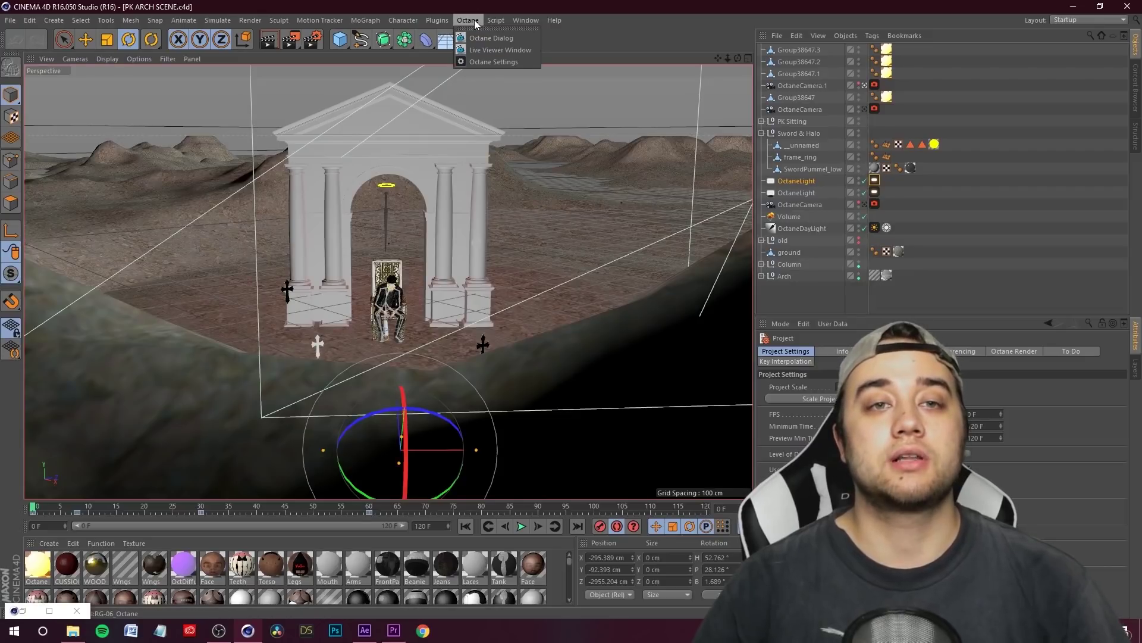
click(494, 50)
drag(141, 9, 506, 93)
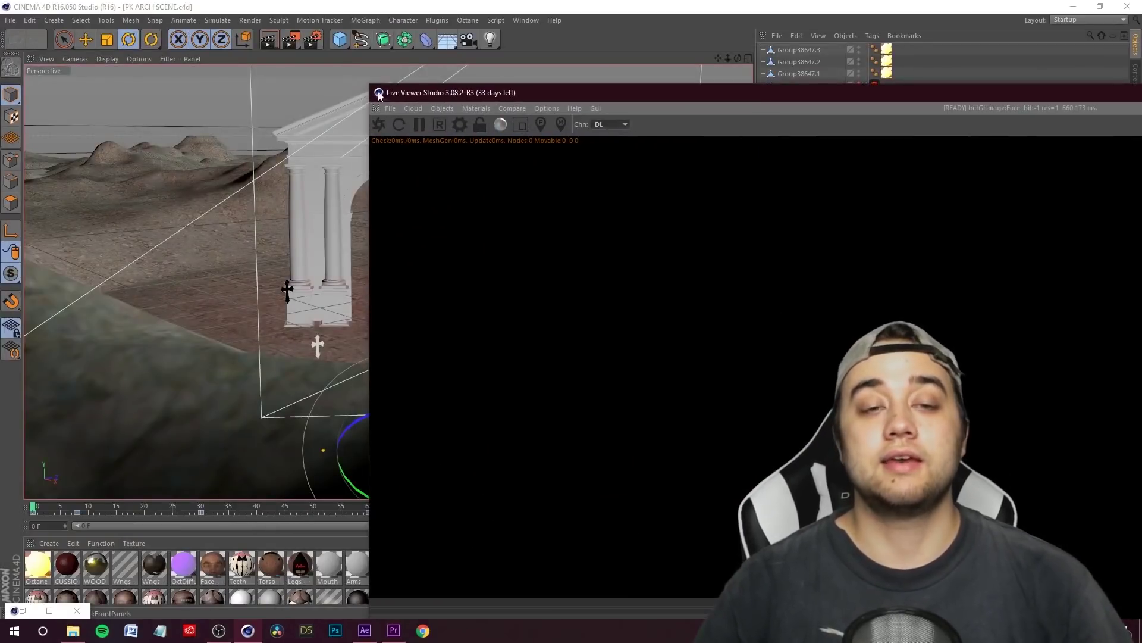
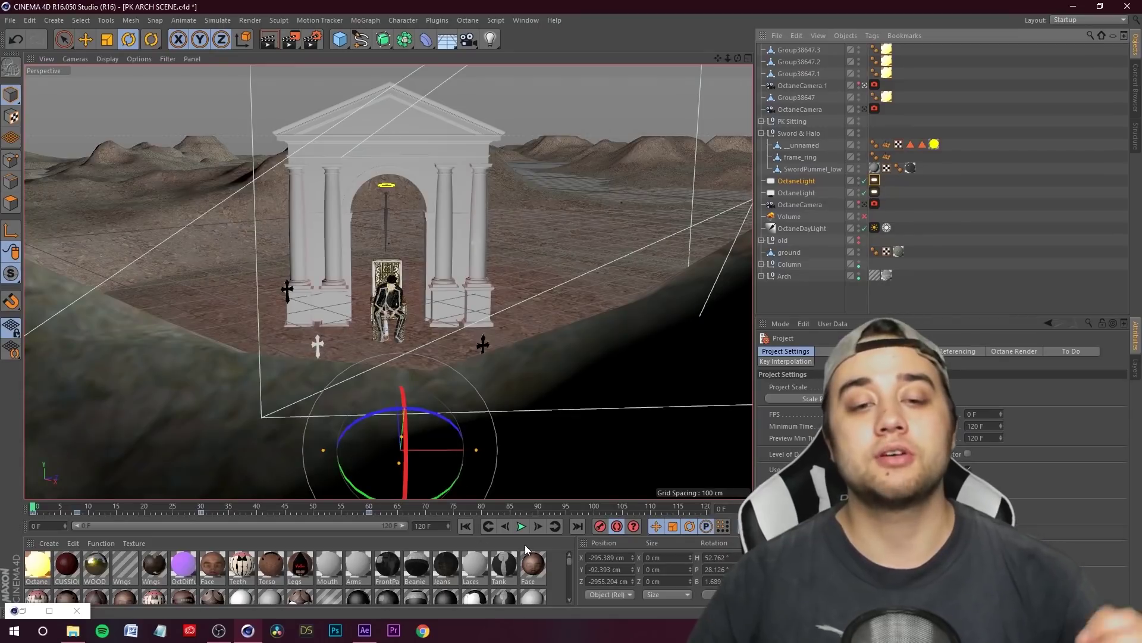
Step: Play the 120-frame camera fly-in, then pause and scrub it between frames 63 and 92
click(520, 528)
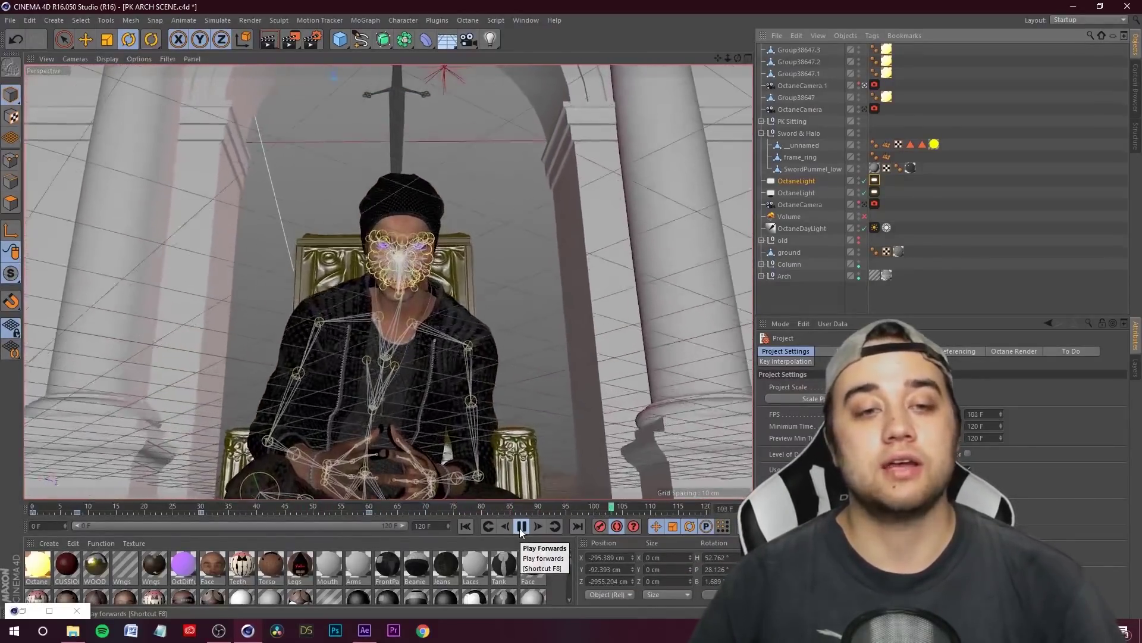
click(520, 528)
drag(631, 507, 436, 495)
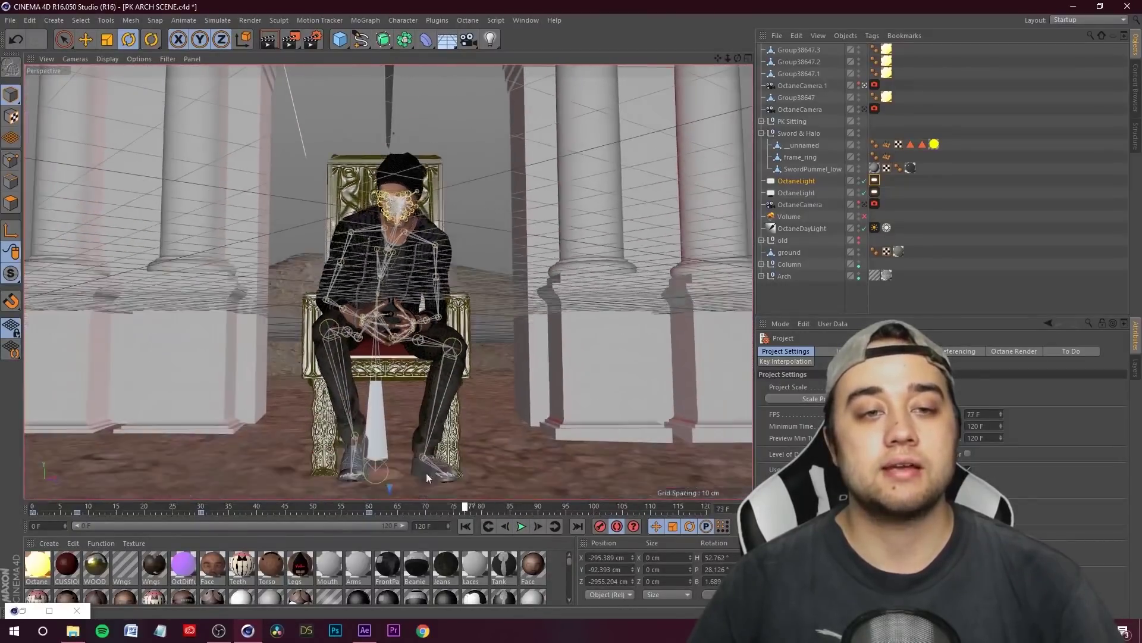
click(520, 529)
drag(467, 508, 685, 506)
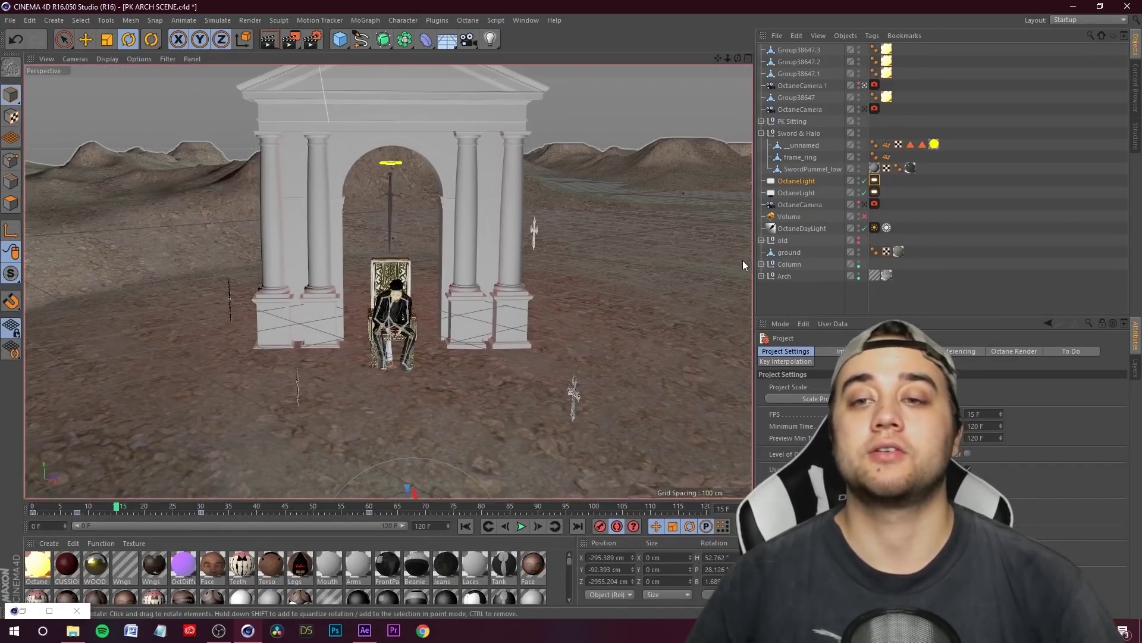
Step: Select OctaneDaylight, stop looking through OctaneCamera.1, and pull the view out over the terrain
click(804, 228)
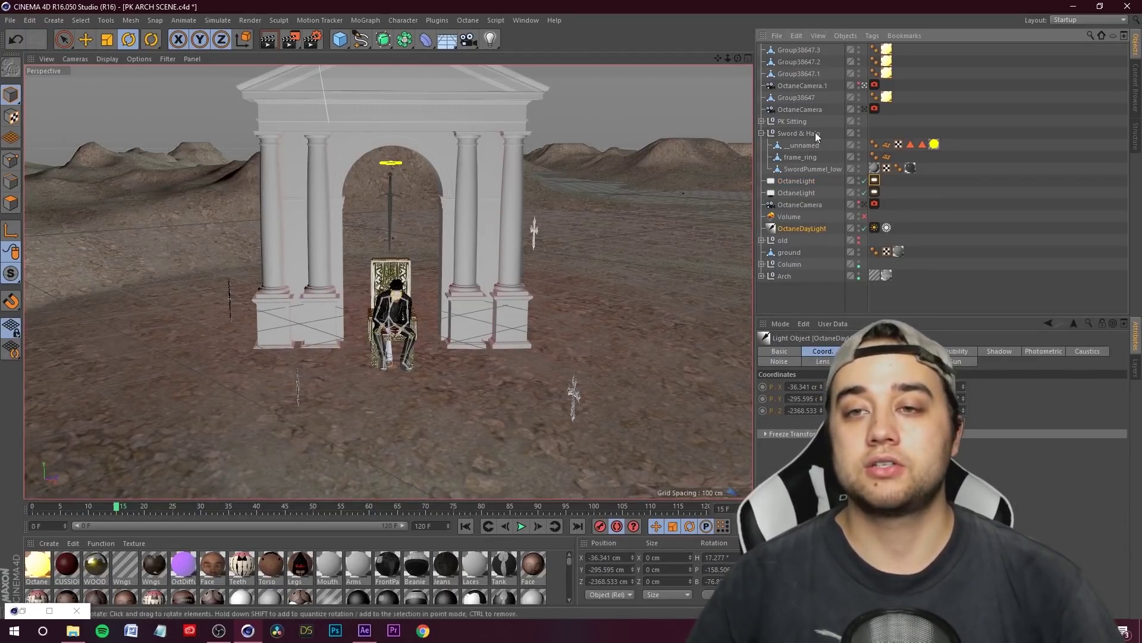
click(865, 85)
scroll(520, 425, up, 5)
alt+drag(324, 172, 570, 179)
drag(719, 58, 546, 171)
Step: Orbit and zoom to a high view of the column, sun light, hills and camera
scroll(386, 206, up, 3)
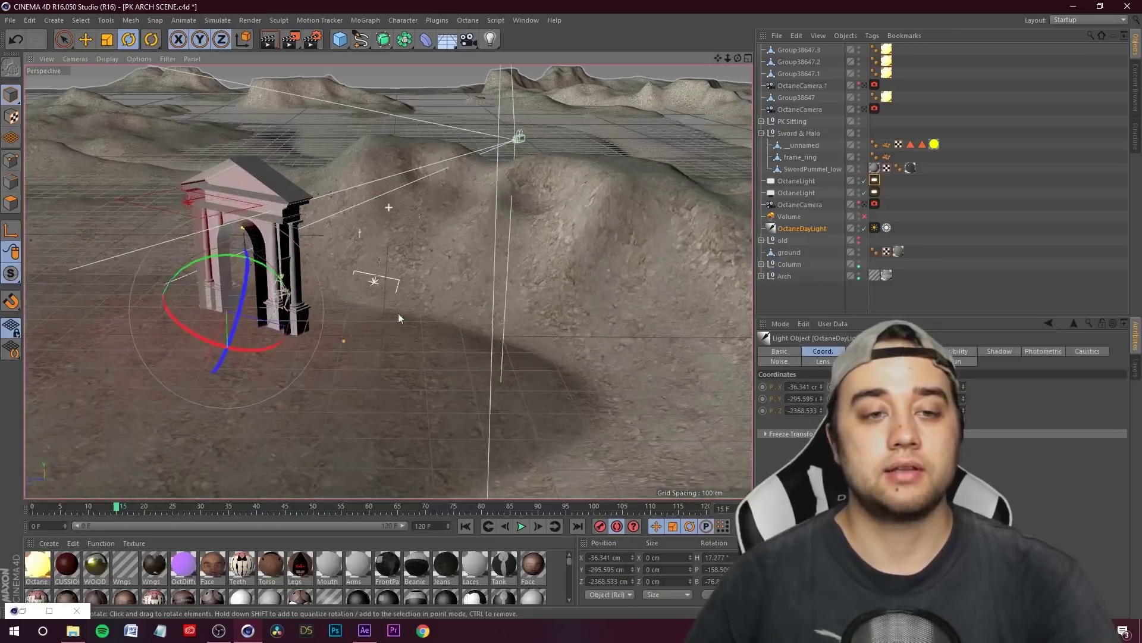
scroll(403, 277, up, 6)
alt+drag(446, 276, 326, 245)
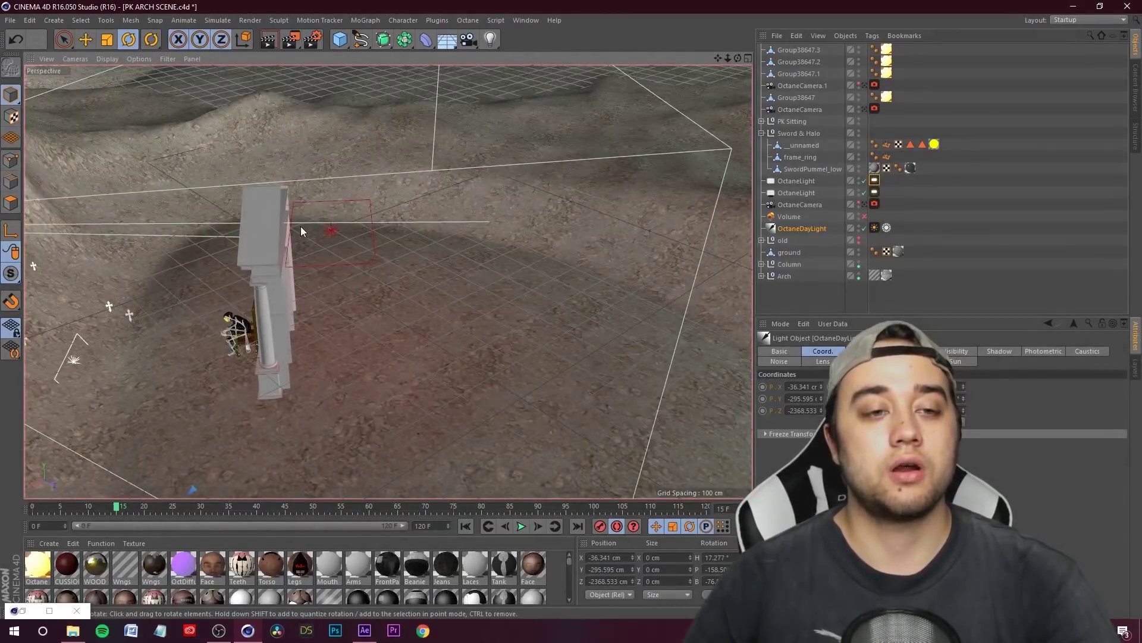
alt+drag(313, 255, 552, 119)
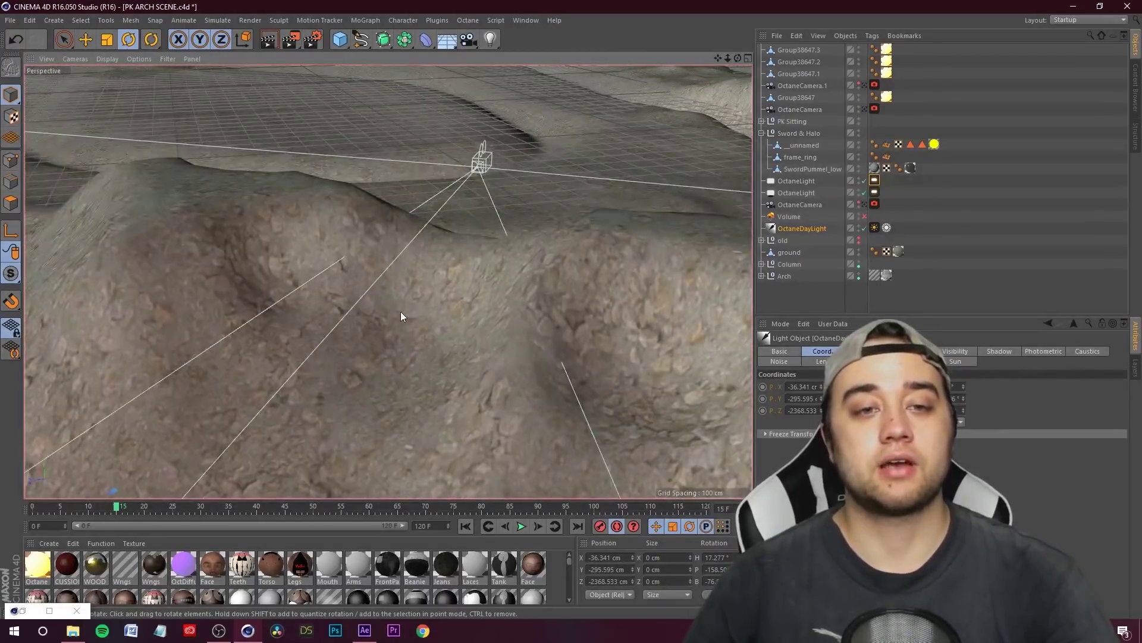
scroll(487, 205, down, 1)
alt+drag(487, 208, 503, 199)
Step: Select OctaneCamera, look through it, and bring up its Octane Camera tag settings
click(807, 204)
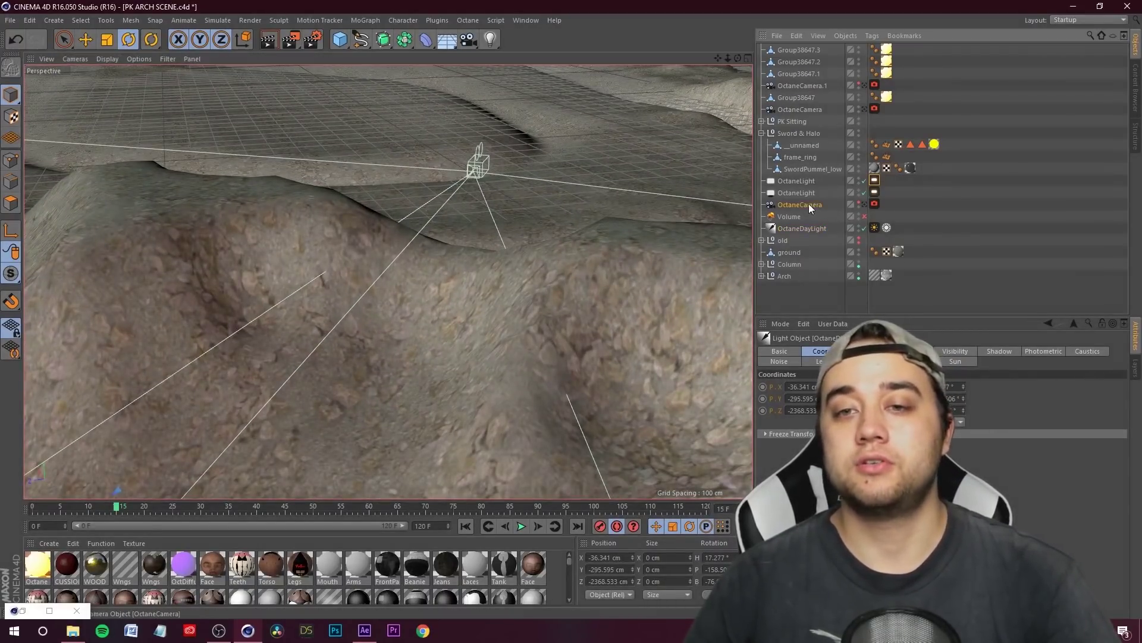
click(865, 205)
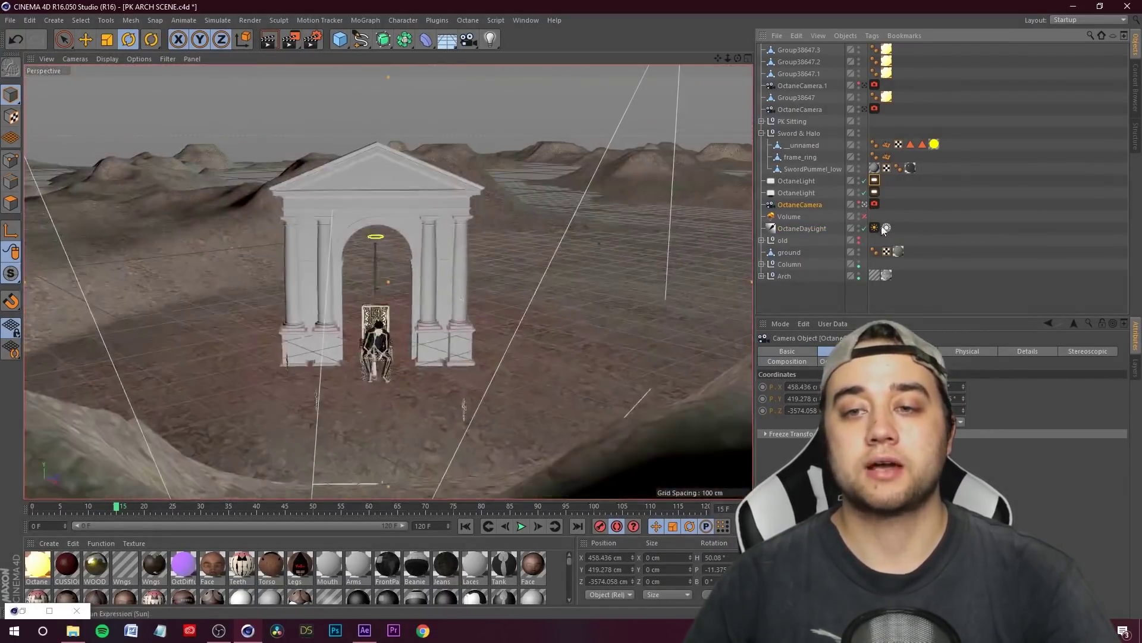
click(874, 204)
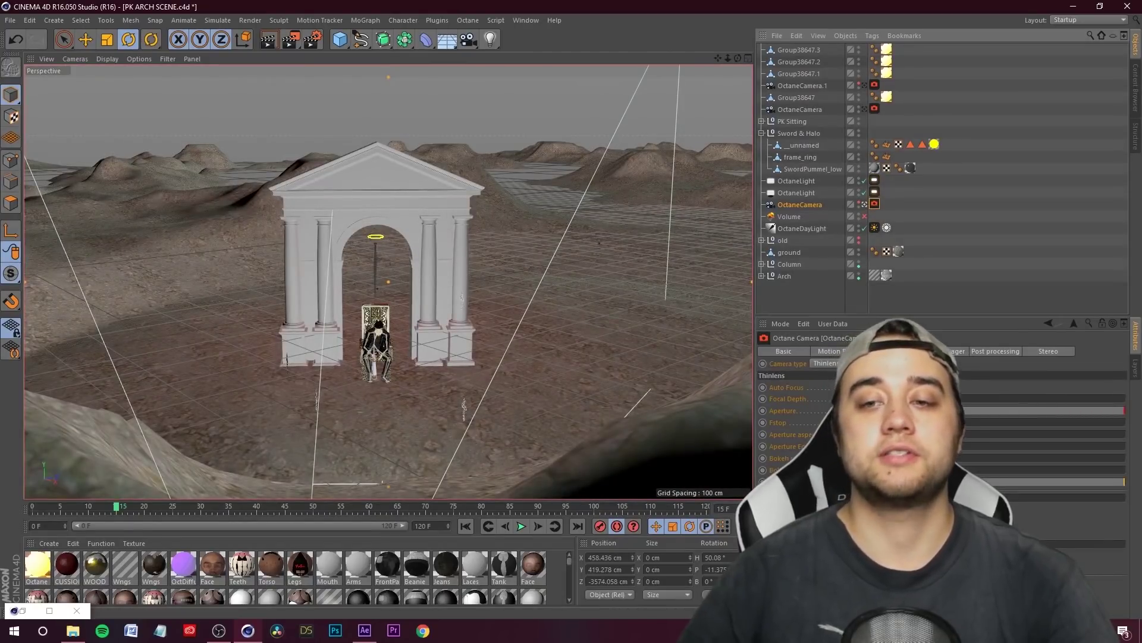
Step: Review the tag's Thinlens, Camera Imager and Post processing settings, then move the Live Viewer aside
click(959, 351)
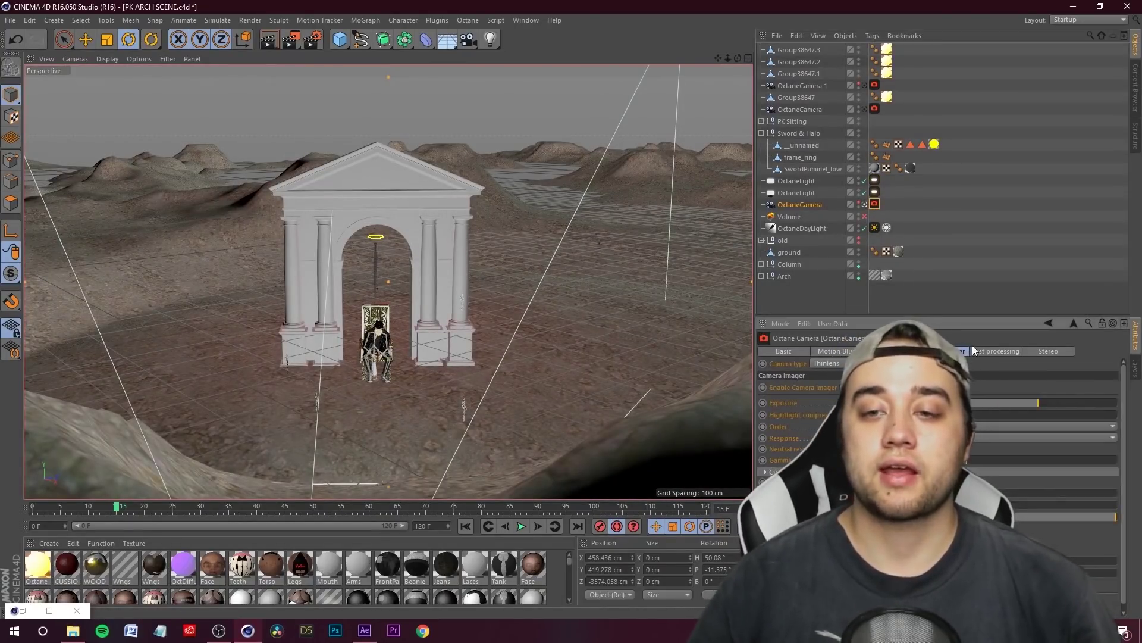
click(894, 352)
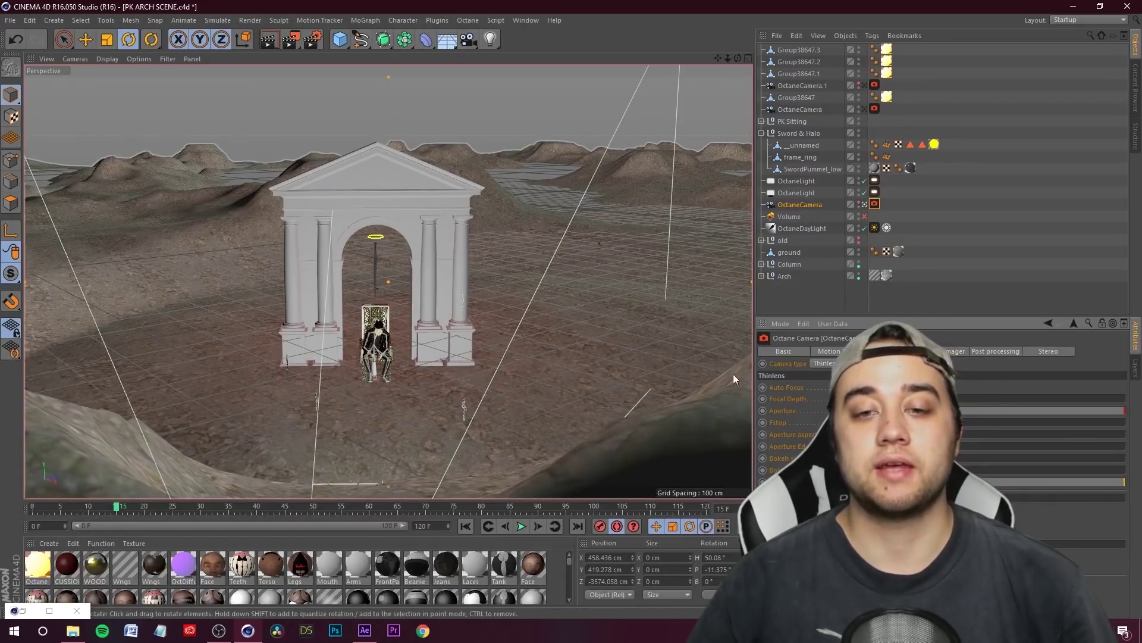
click(961, 353)
click(1009, 351)
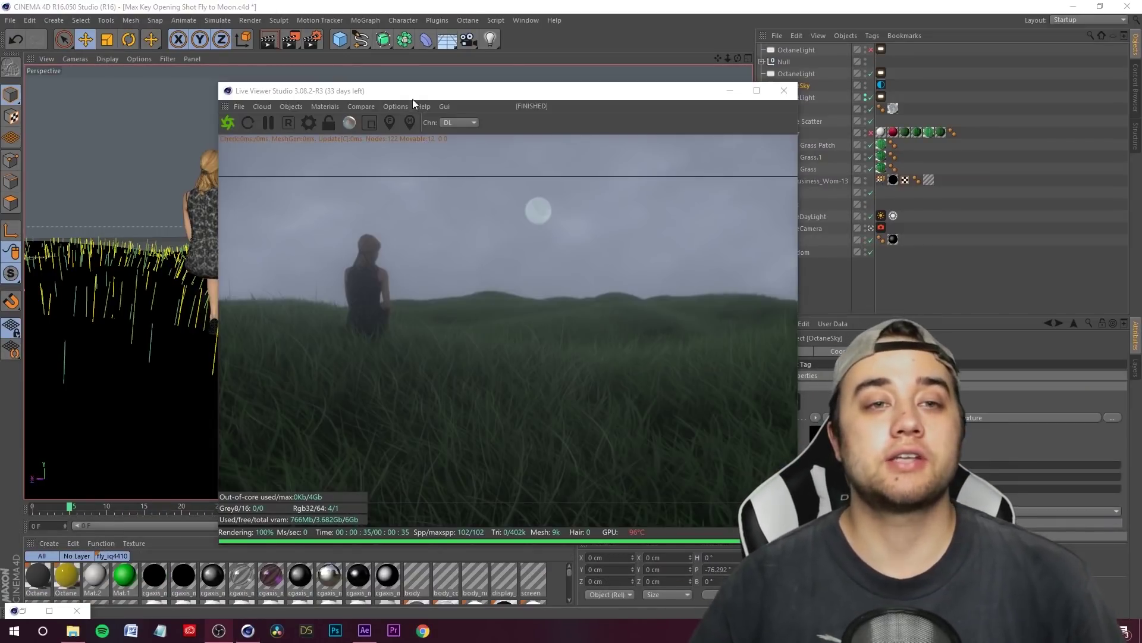
drag(413, 99, 718, 56)
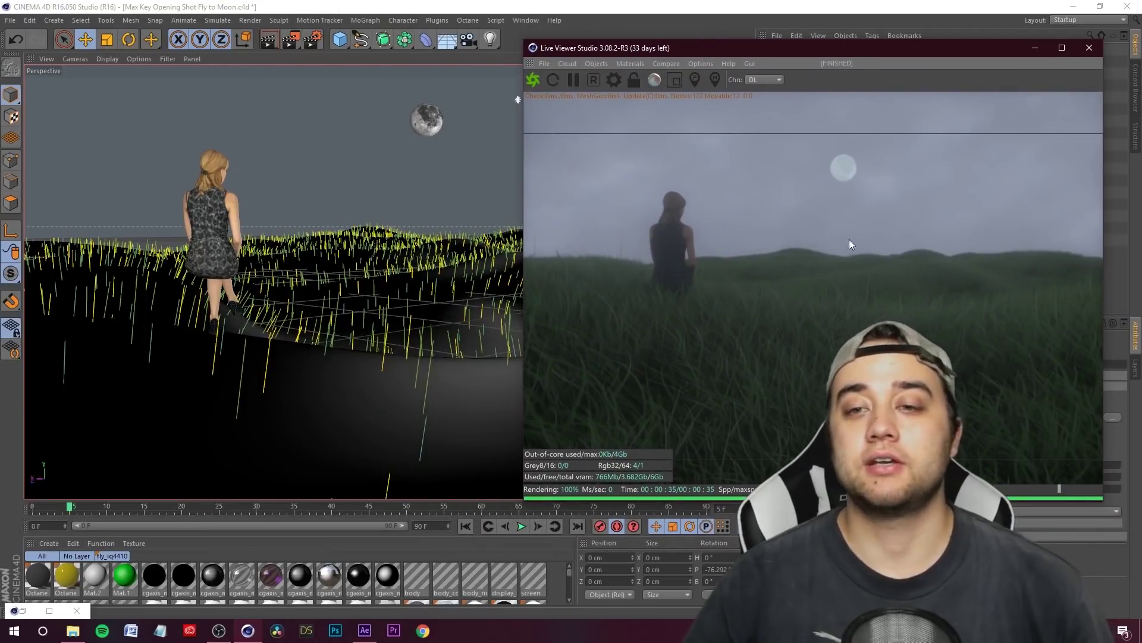
Step: Move the Live Viewer to uncover the object list and show Forester in the Plugins menu
drag(625, 53, 546, 277)
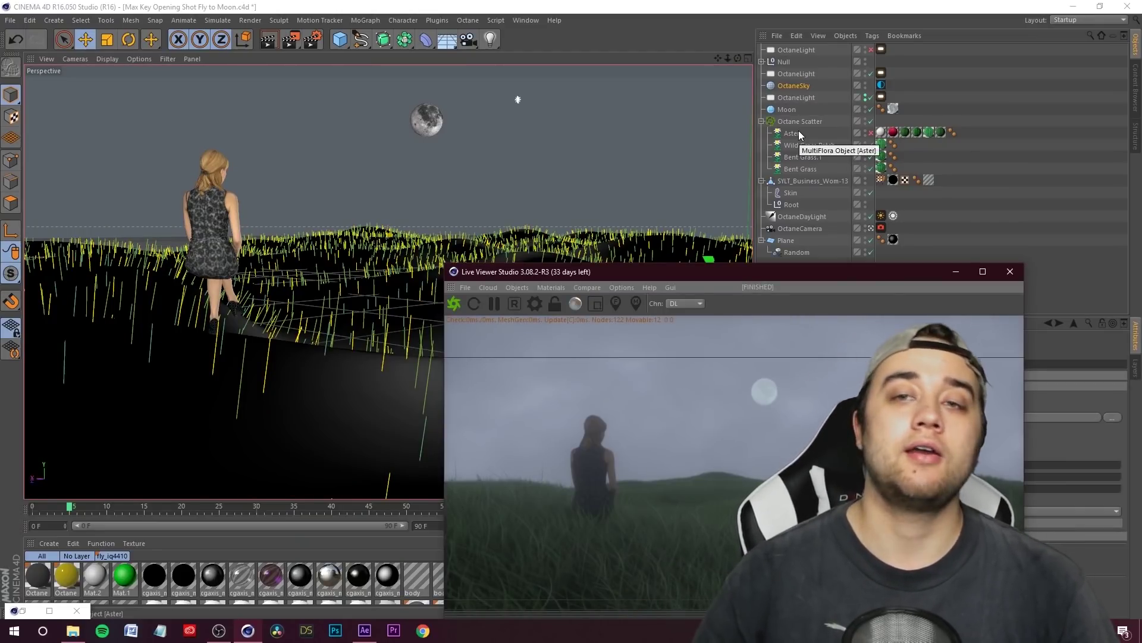
click(437, 19)
mouse_move(469, 78)
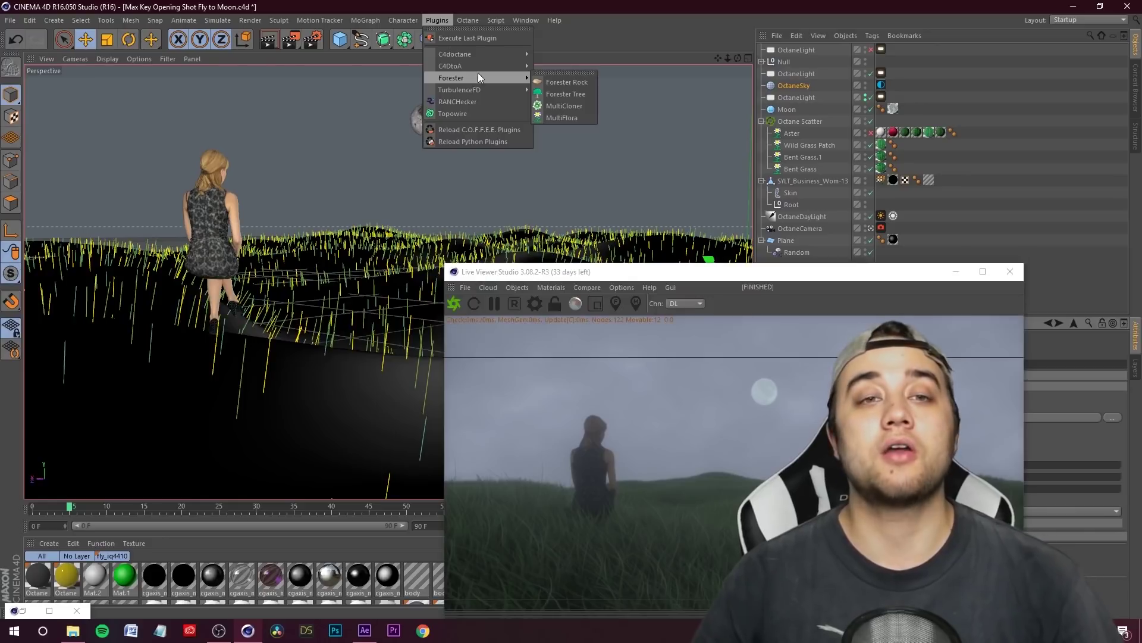
click(526, 20)
click(625, 7)
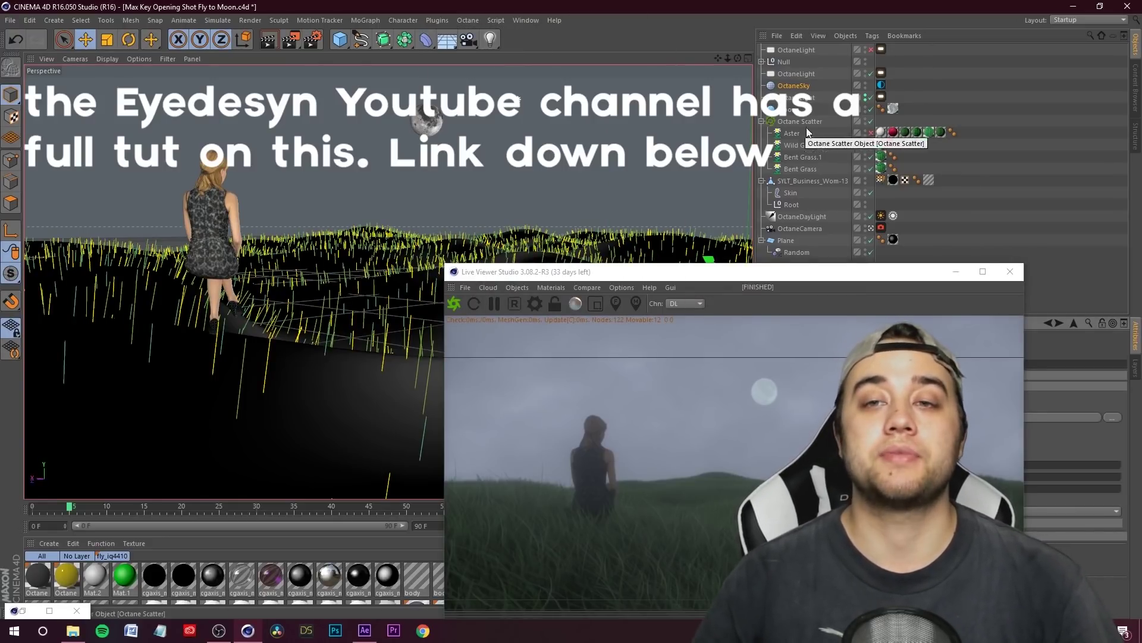
Step: Reposition the Live Viewer to reveal the object list, then minimise it
drag(710, 280, 570, 109)
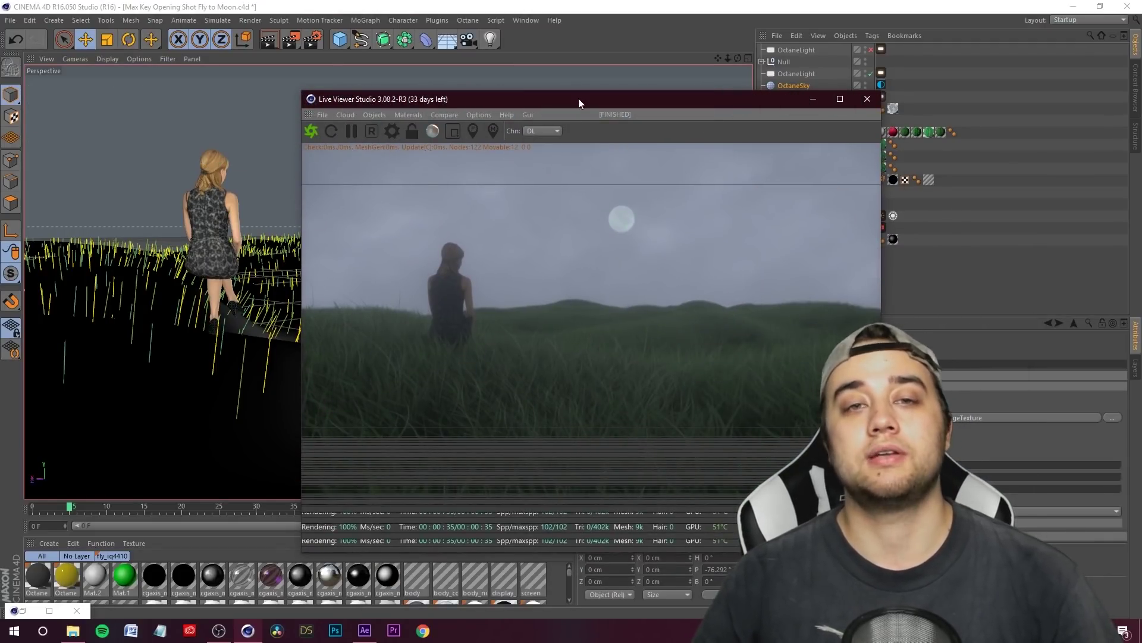
drag(577, 105, 483, 112)
drag(619, 113, 497, 112)
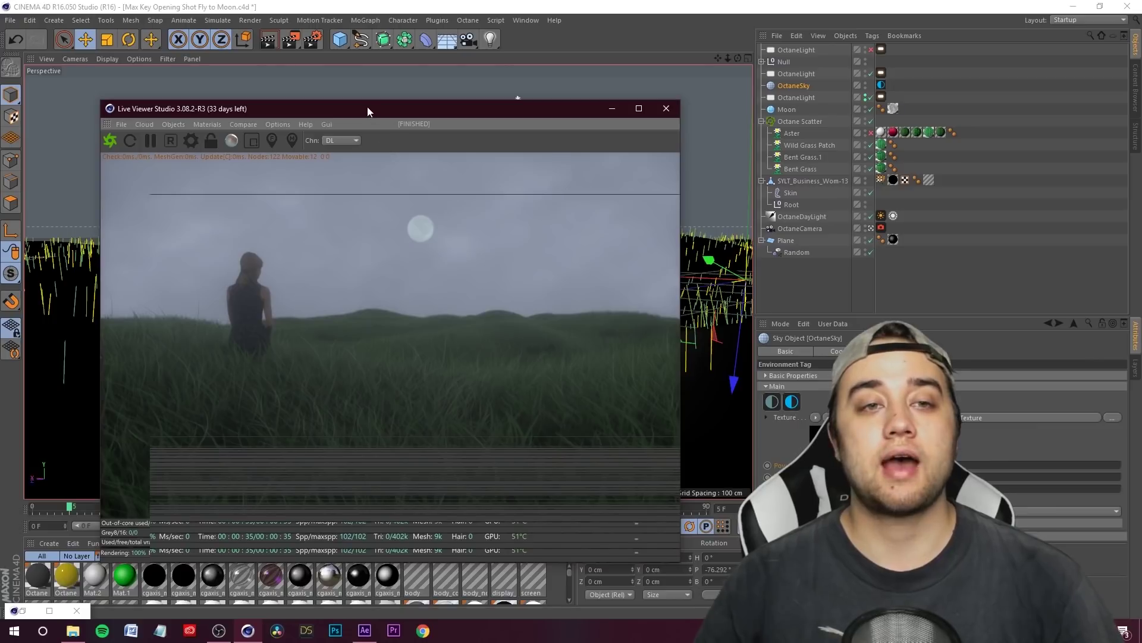
click(10, 21)
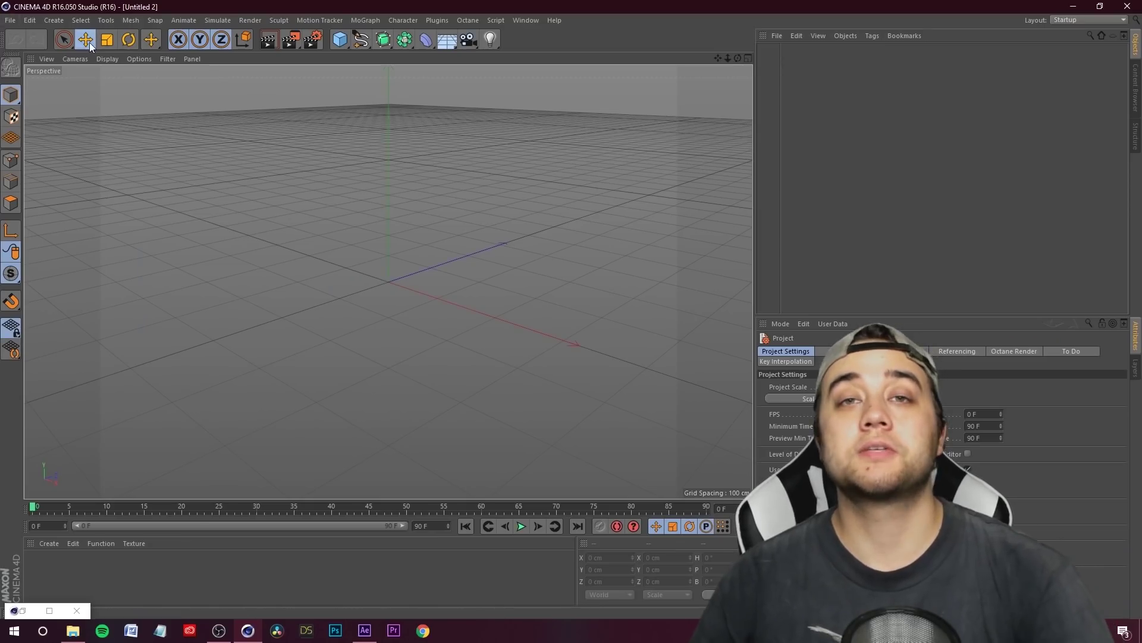
Step: Open the GIRL PRAYING TurbulenceFD flame project file
click(10, 20)
click(34, 56)
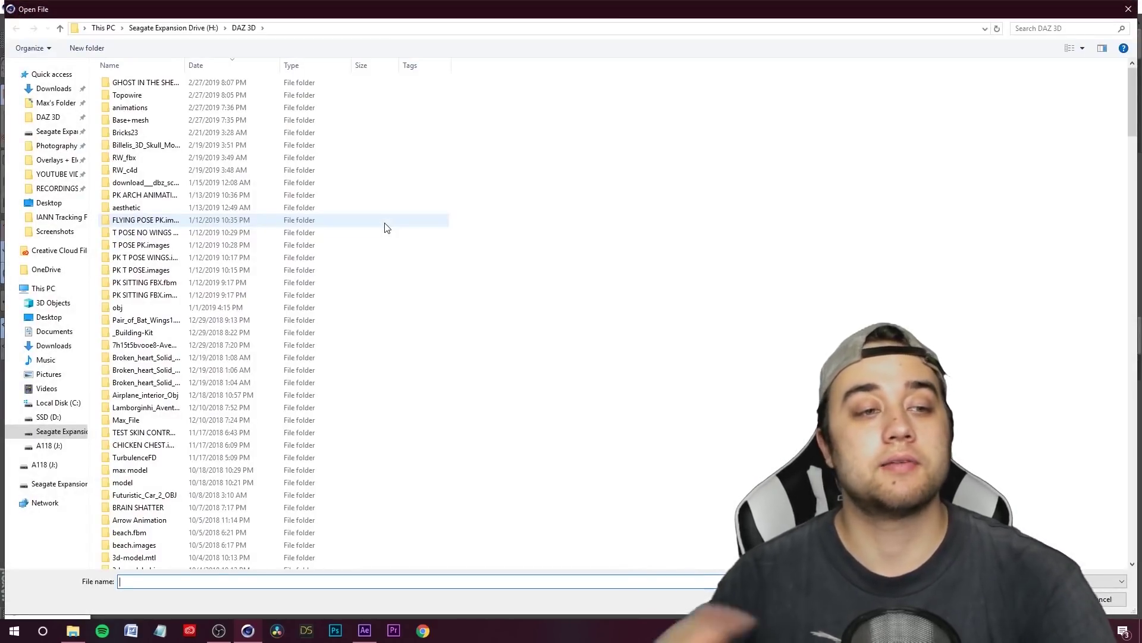
scroll(252, 348, down, 15)
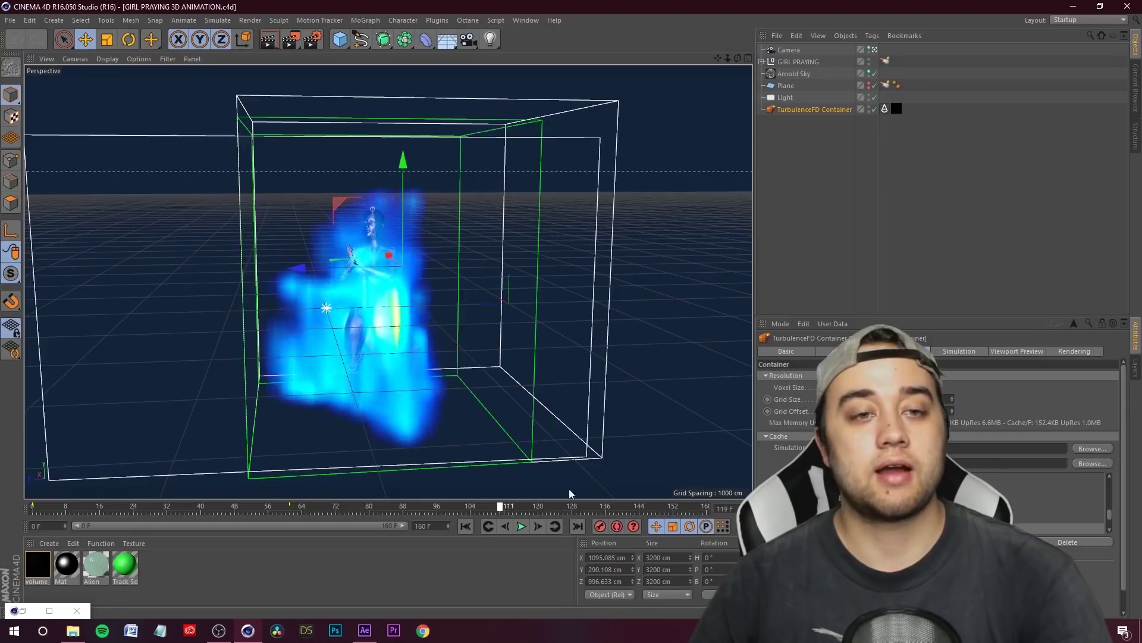
Step: Play and scrub the flame simulation to frame 53, then render the active view
drag(570, 490, 138, 519)
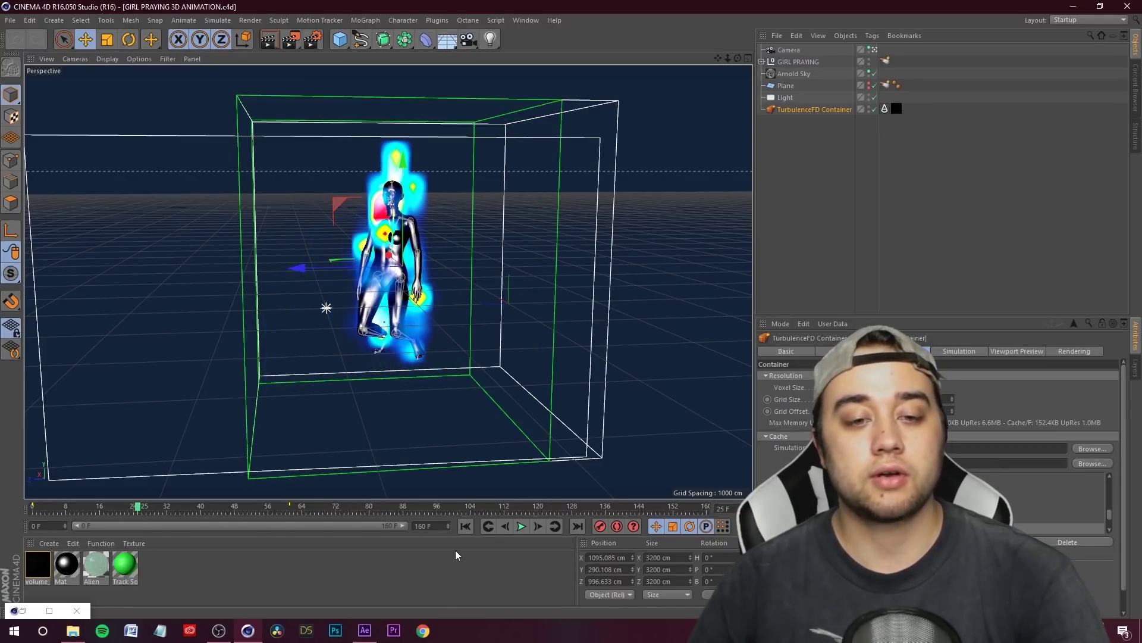
click(523, 527)
click(529, 527)
drag(256, 507, 192, 507)
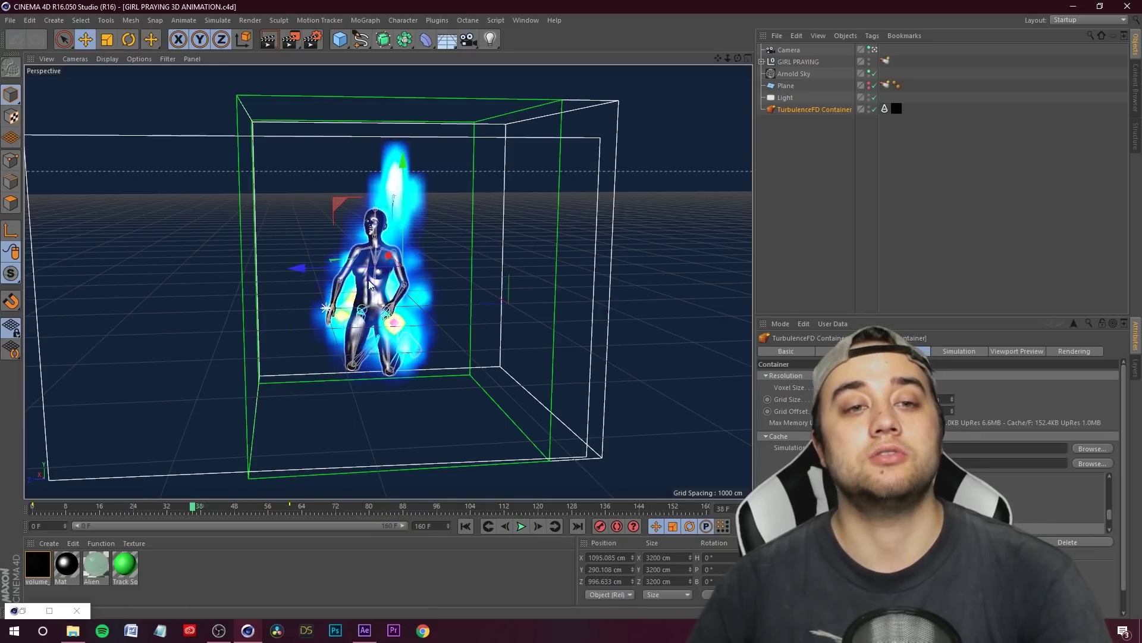
drag(212, 504, 438, 512)
drag(188, 519, 256, 505)
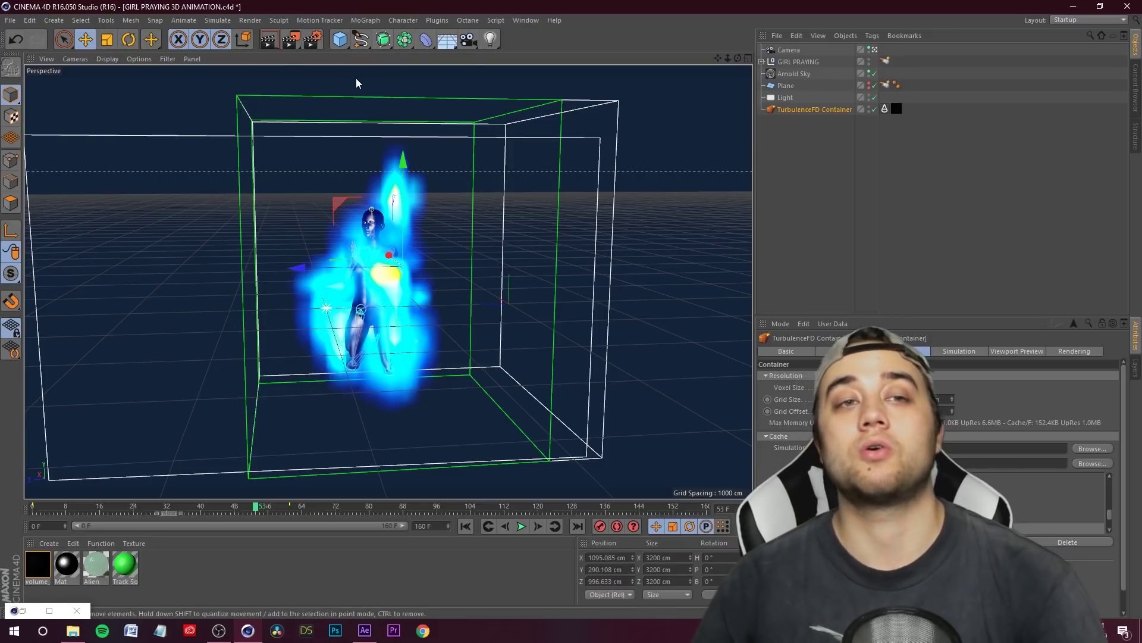
click(273, 46)
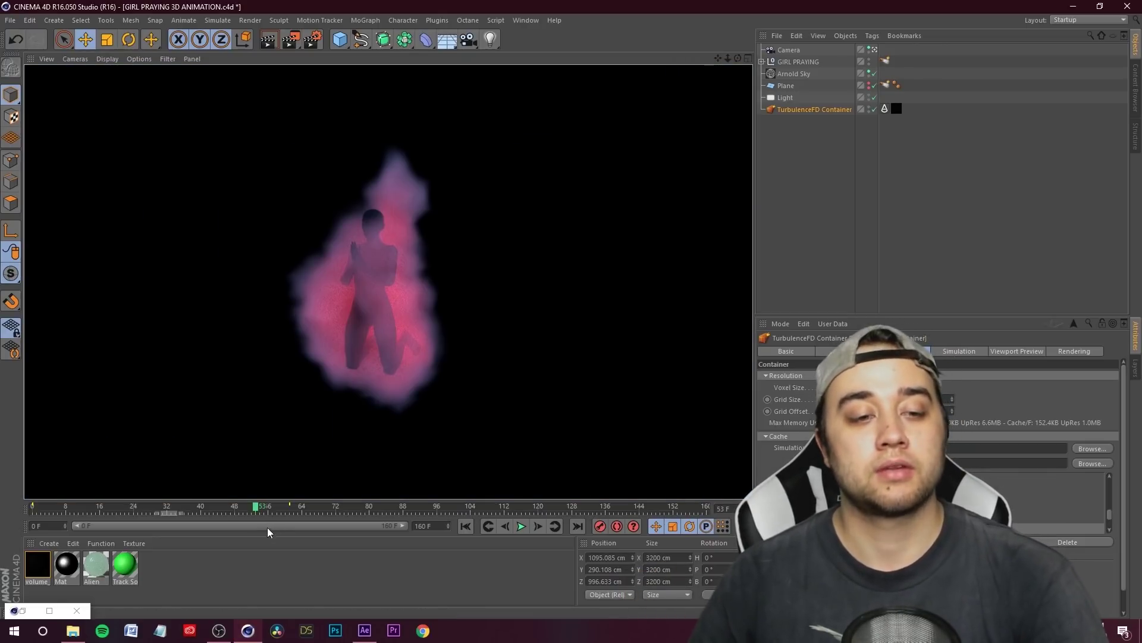
Step: Switch to the SAMURAI SWING project and scrub its fluid simulation forward
drag(251, 513, 187, 503)
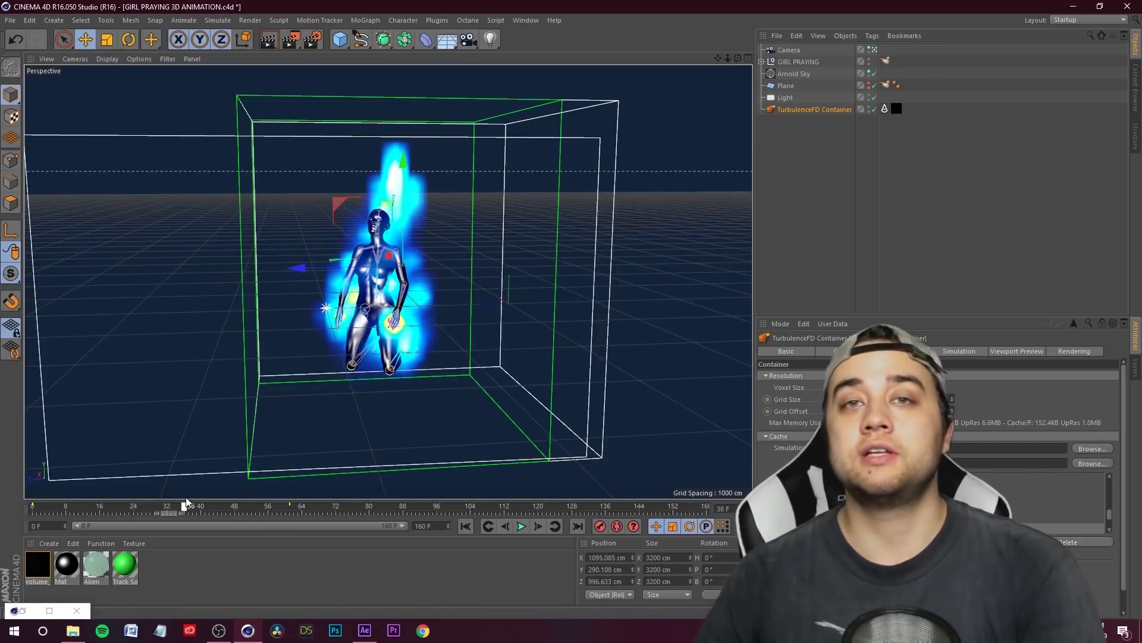
key(v)
mouse_move(267, 364)
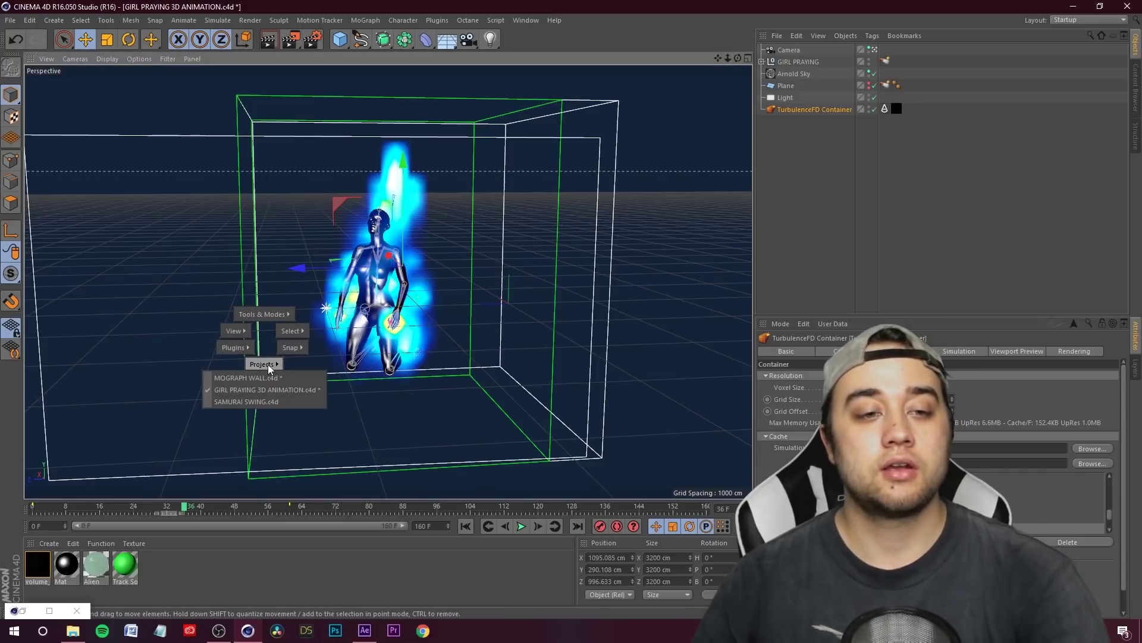
click(261, 402)
drag(66, 506, 270, 535)
Step: Play the samurai swing animation, then show RANCHecker in the Plugins menu
click(525, 529)
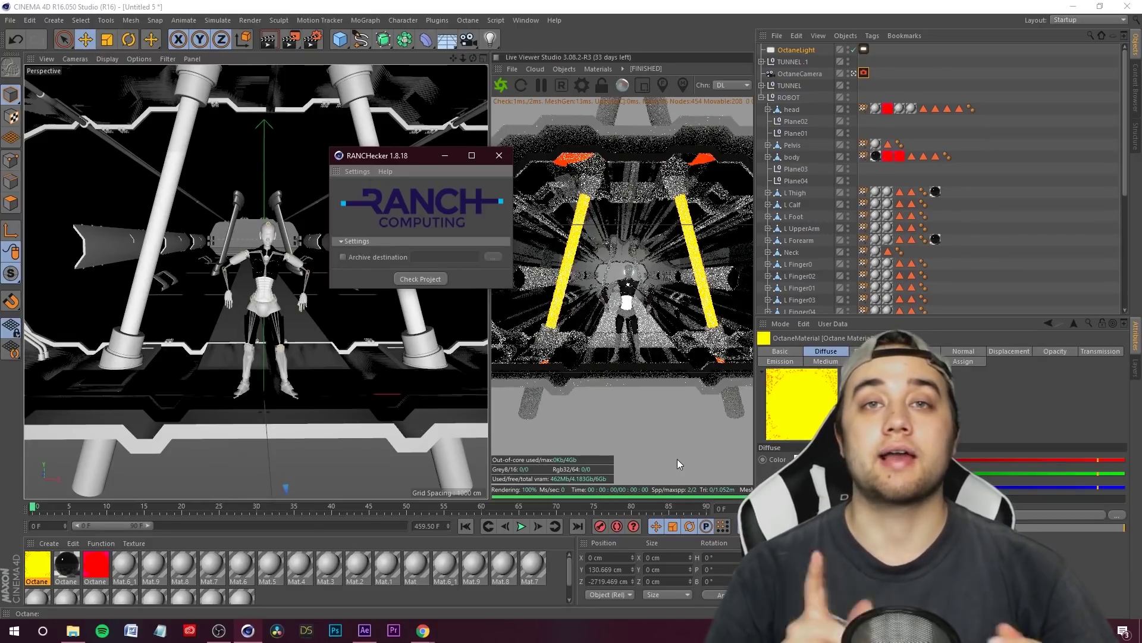
click(437, 21)
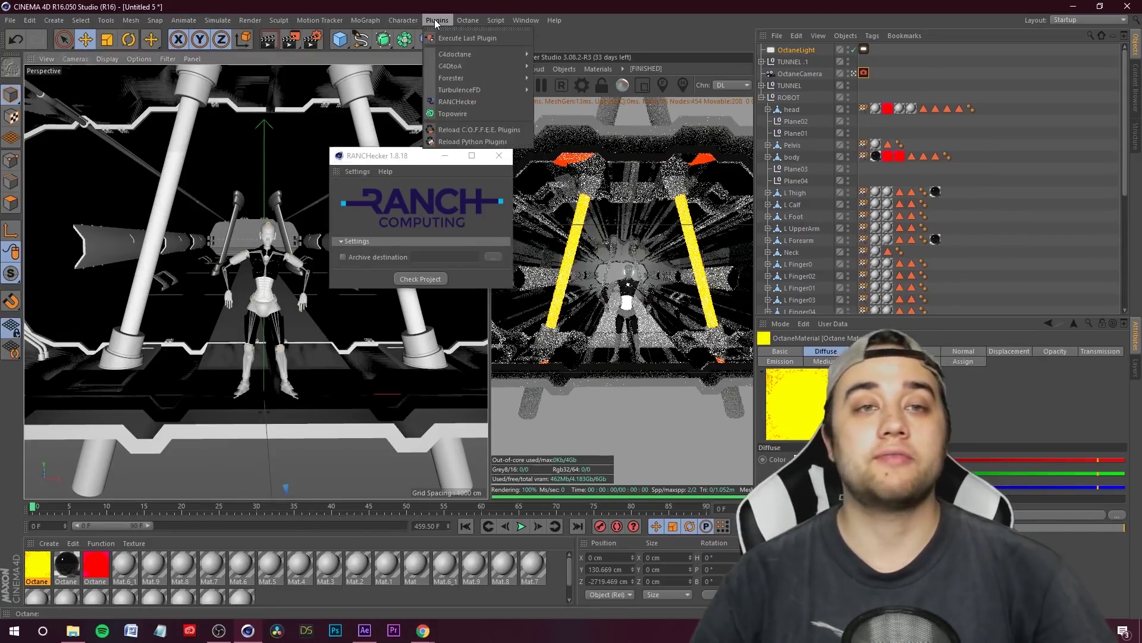
click(606, 28)
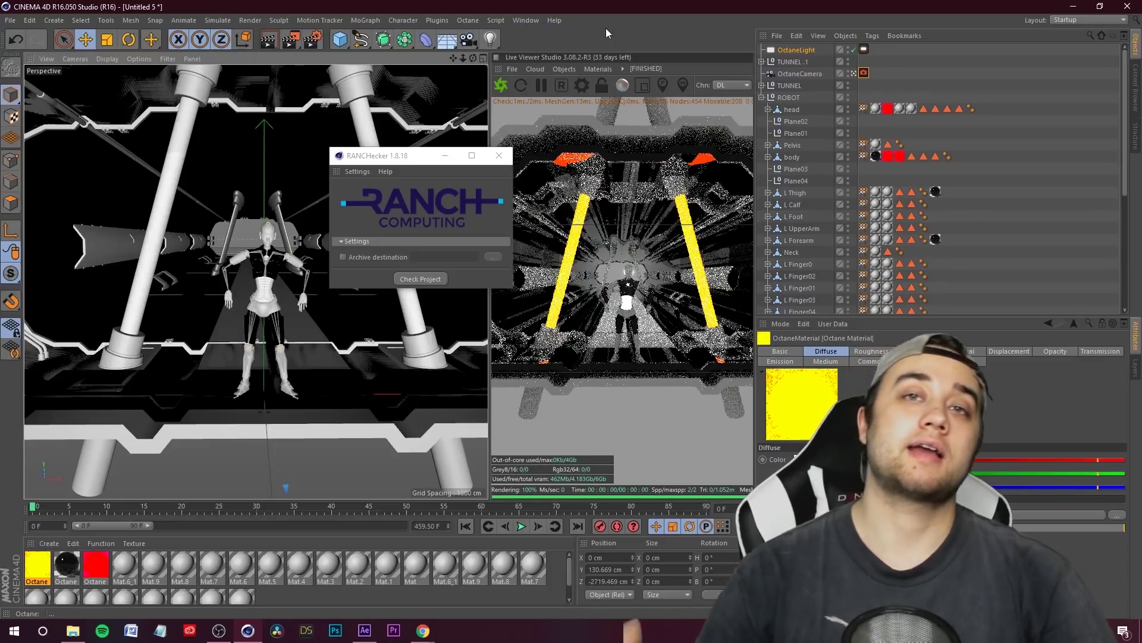